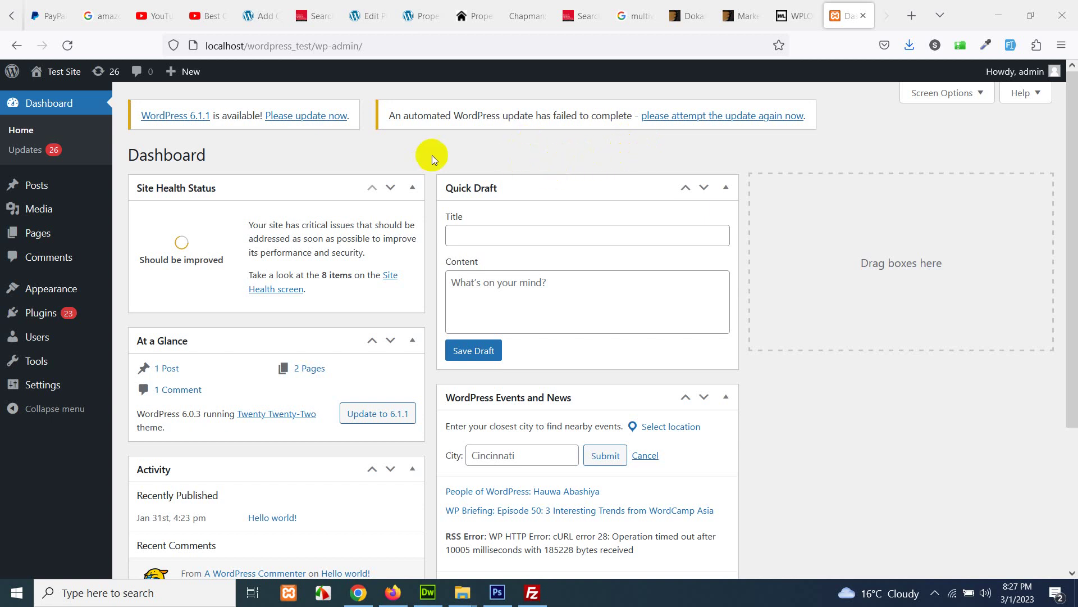
- Search the plugin directory for "cpt ui", and install and activate the Custom Post Type UI plugin
mouse_move(33, 313)
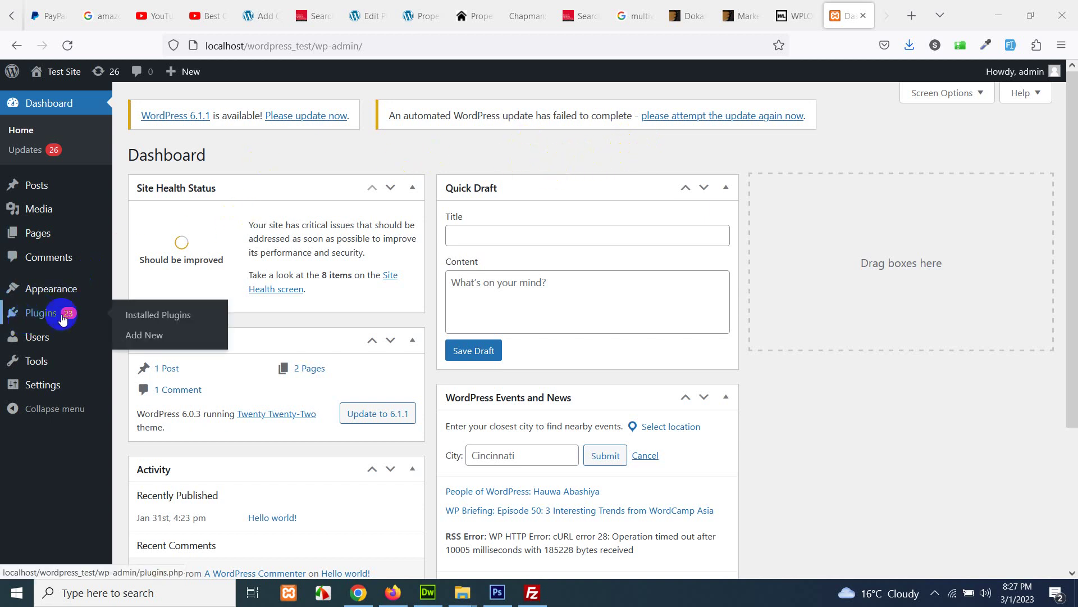
left_click(152, 343)
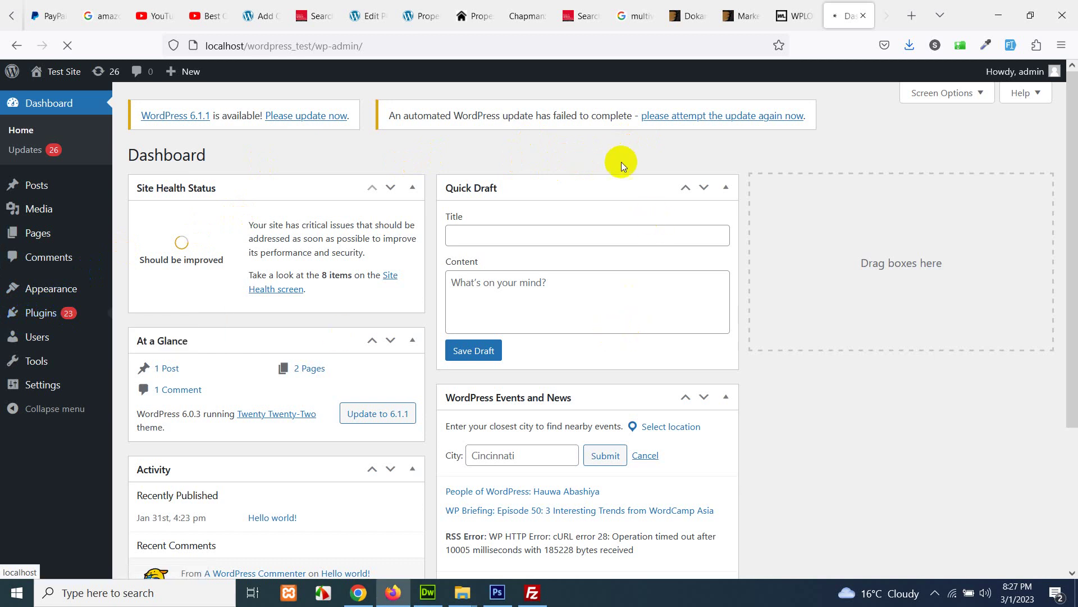
mouse_move(39, 202)
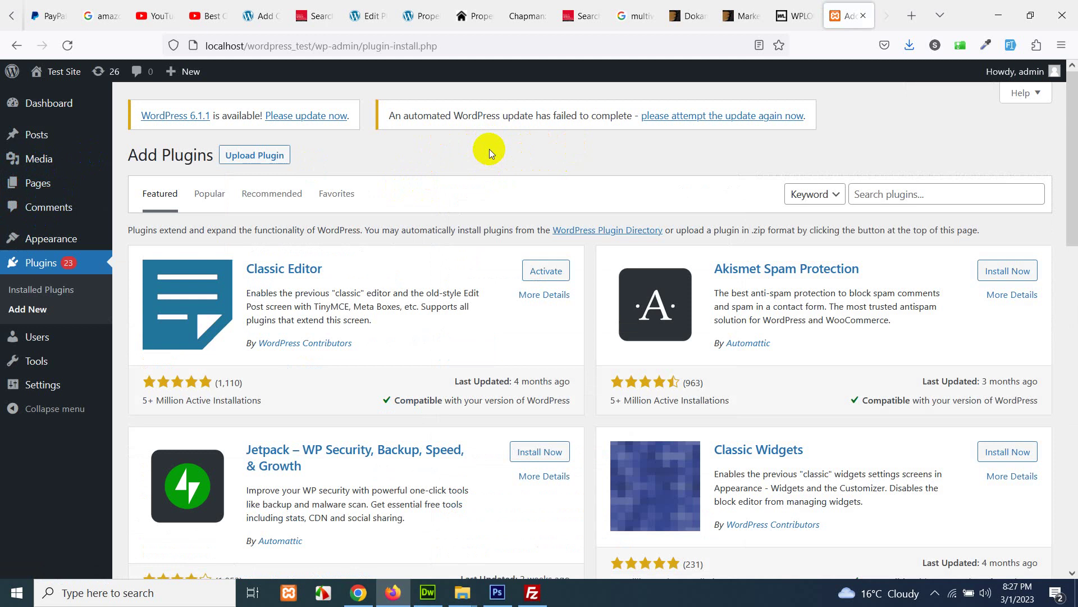
left_click(888, 195)
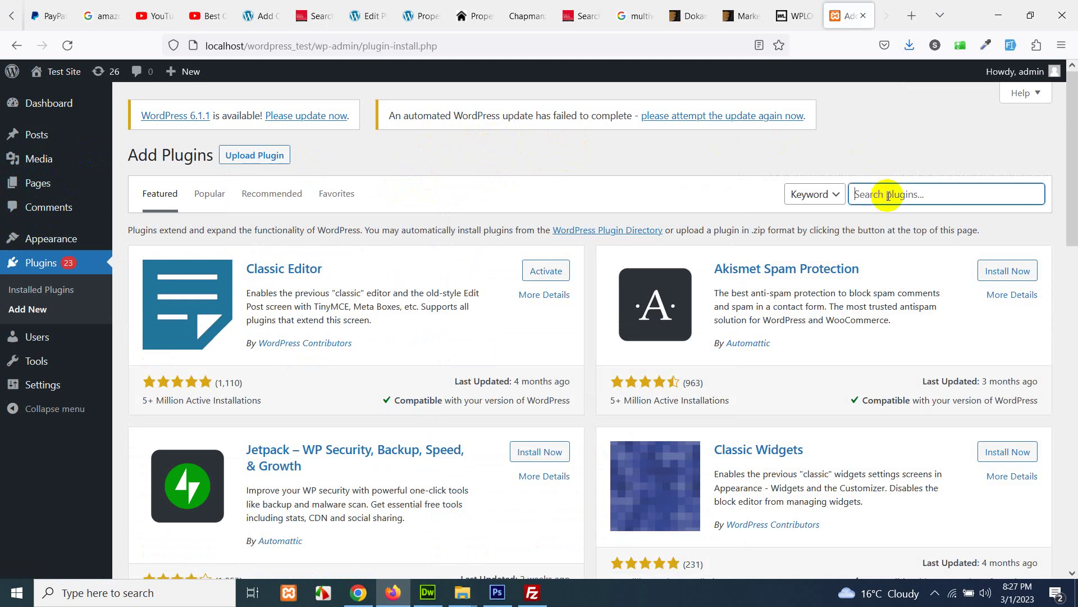
type("cpt ui")
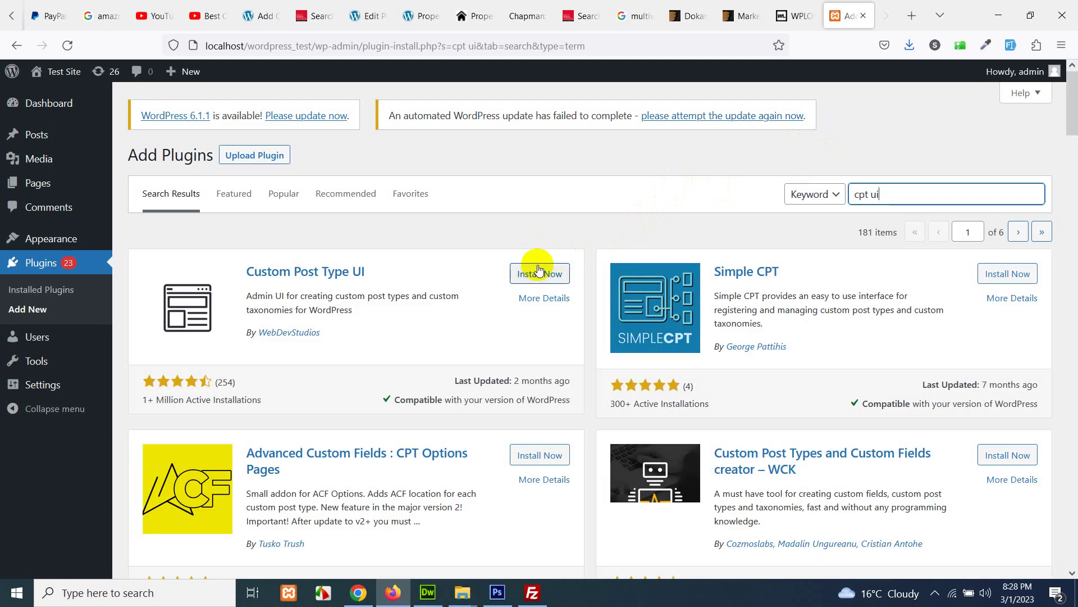
left_click(540, 274)
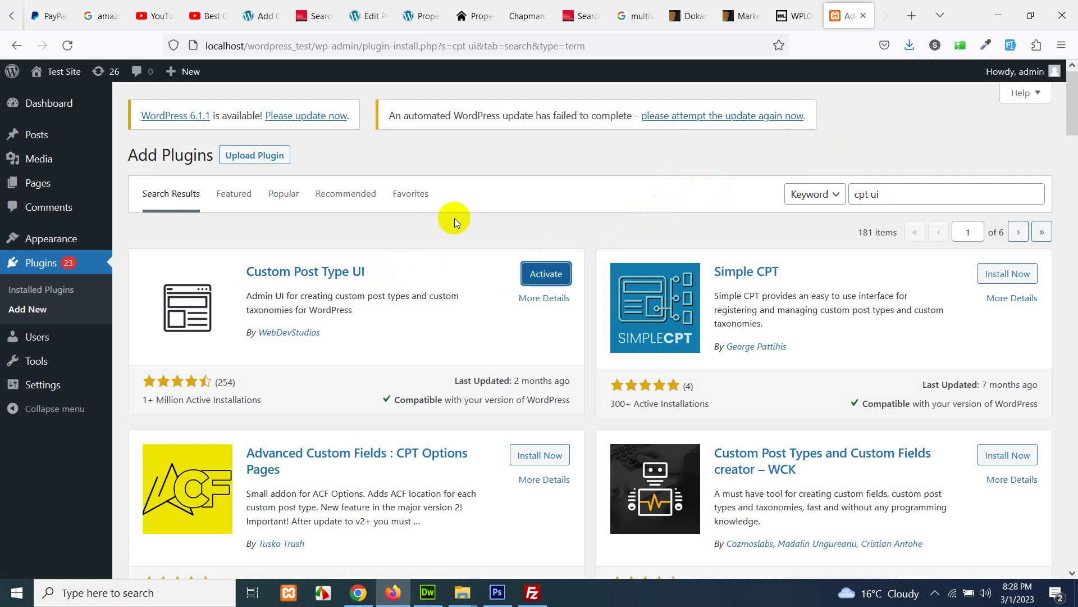
left_click(546, 281)
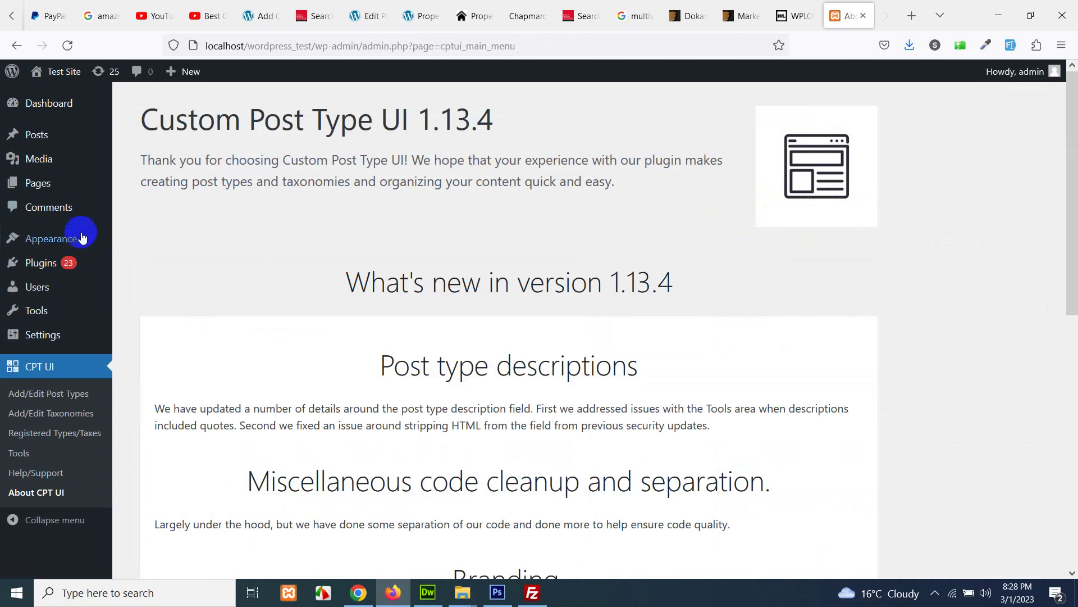
- Search for new plugins with "advanced custom fields", and install and activate the Advanced Custom Fields plugin by WP Engine
mouse_move(50, 263)
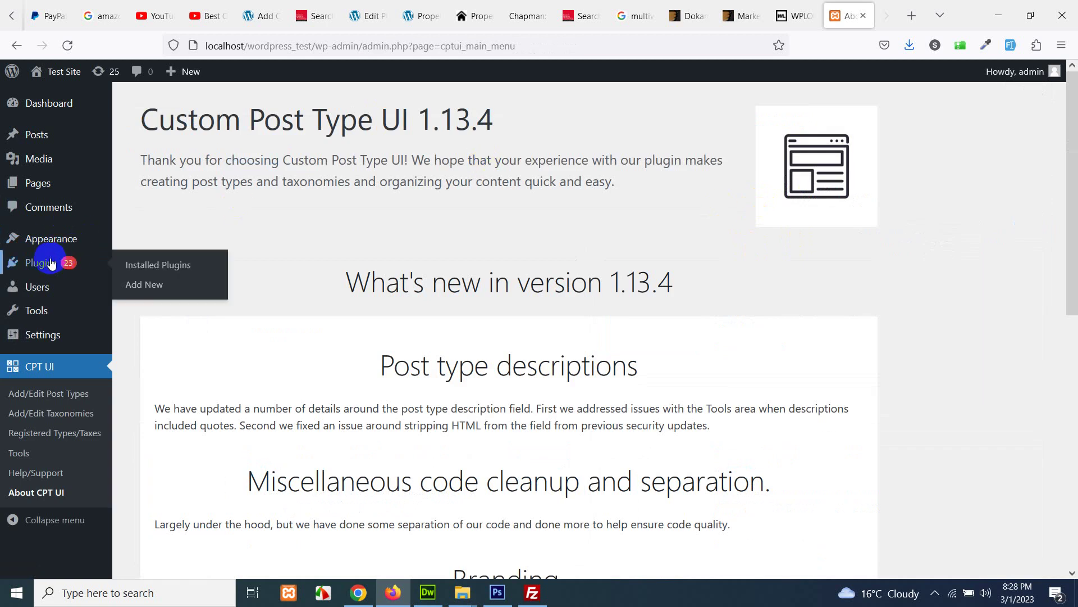
left_click(151, 288)
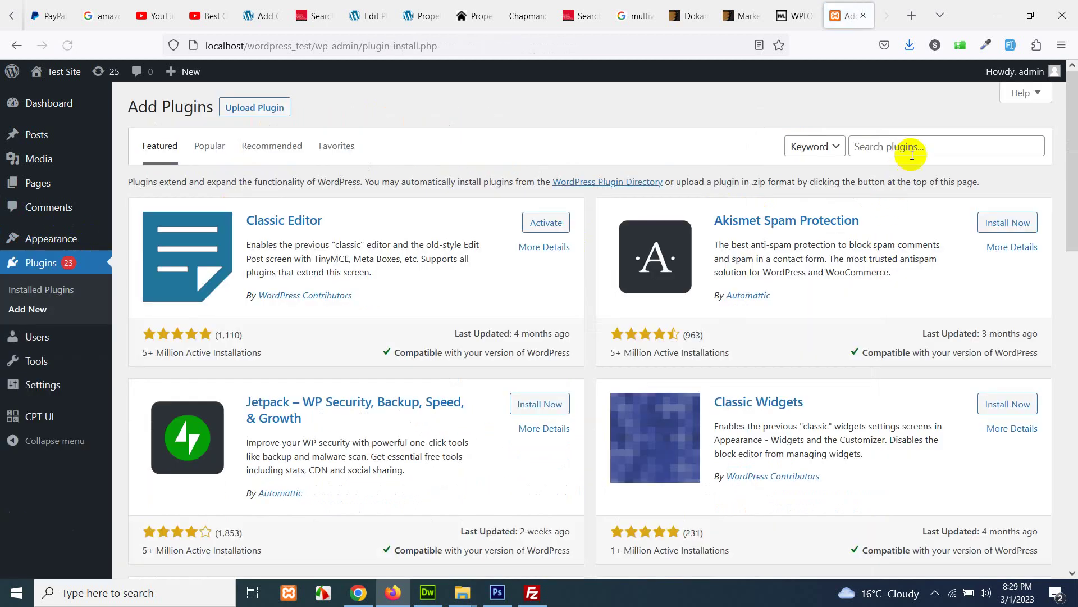
left_click(912, 149)
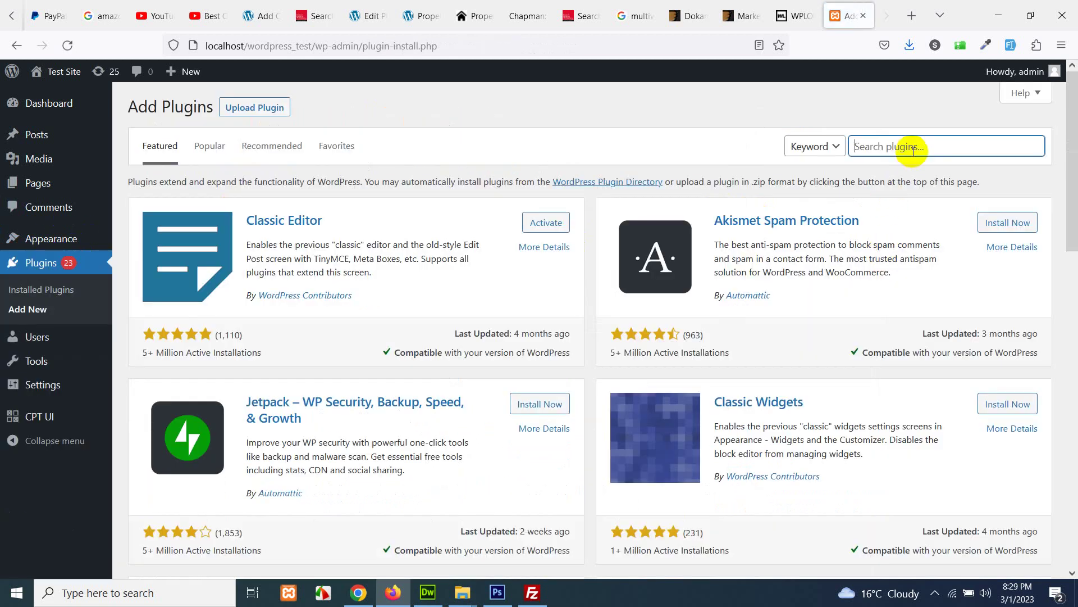
type("acf")
key("BackSpace")
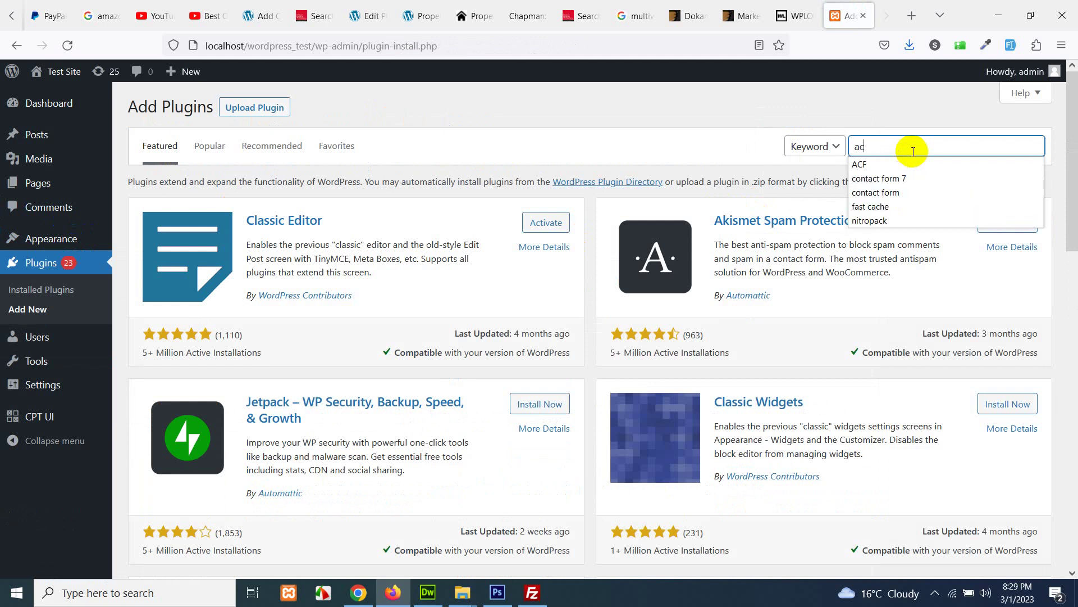
key("BackSpace")
type("dvanced cutom fields")
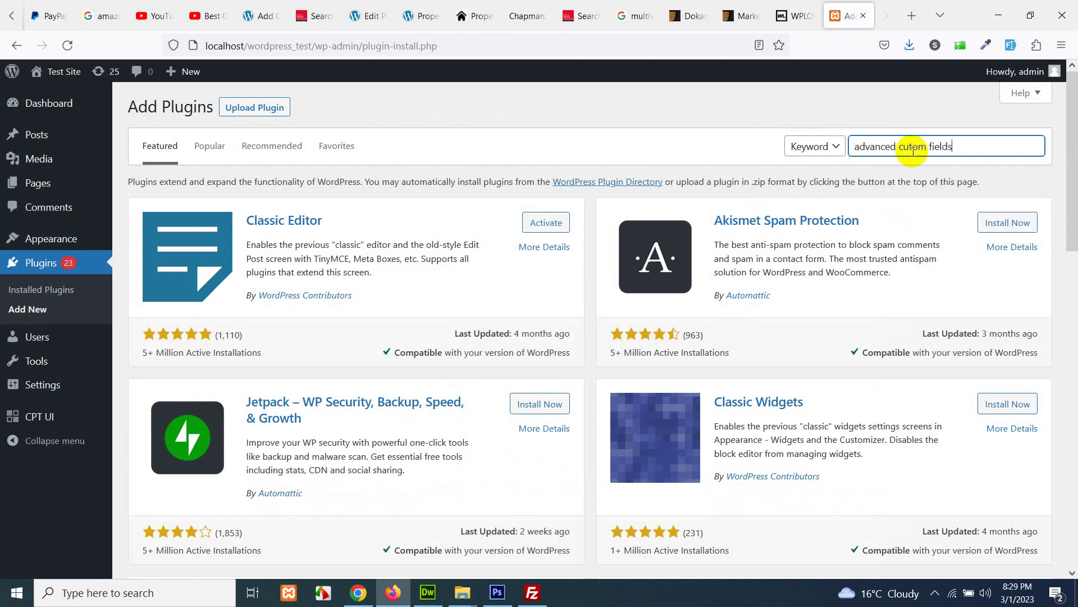
key("Return")
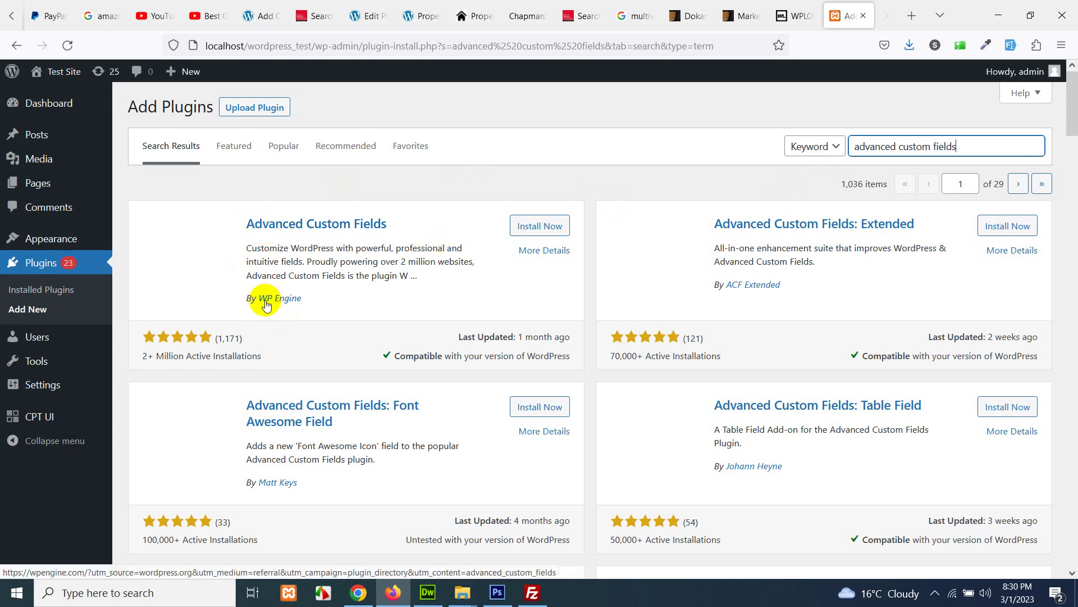
left_click(539, 225)
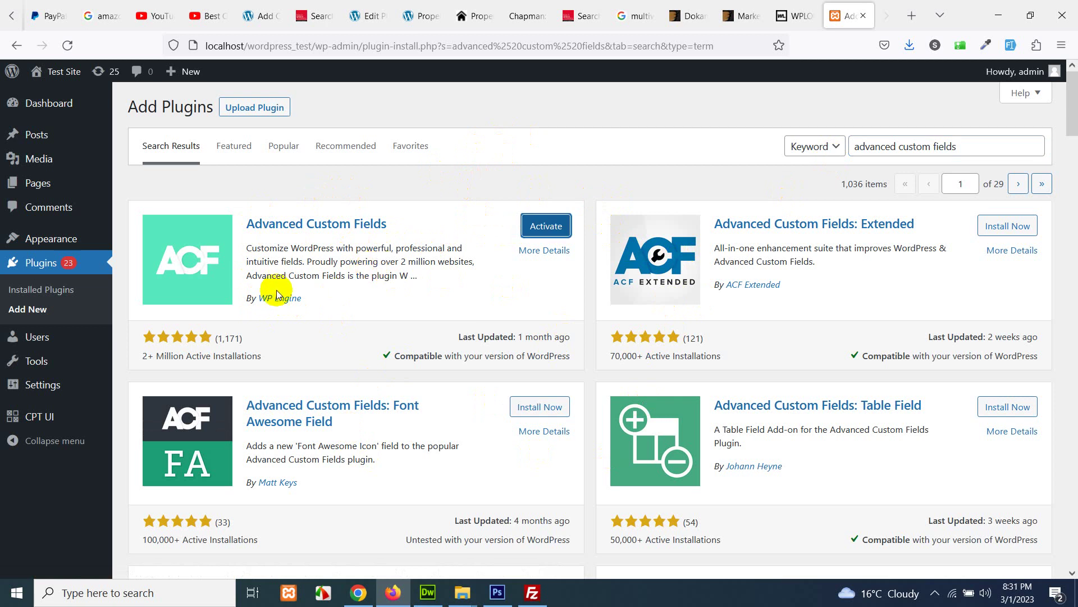
left_click(553, 226)
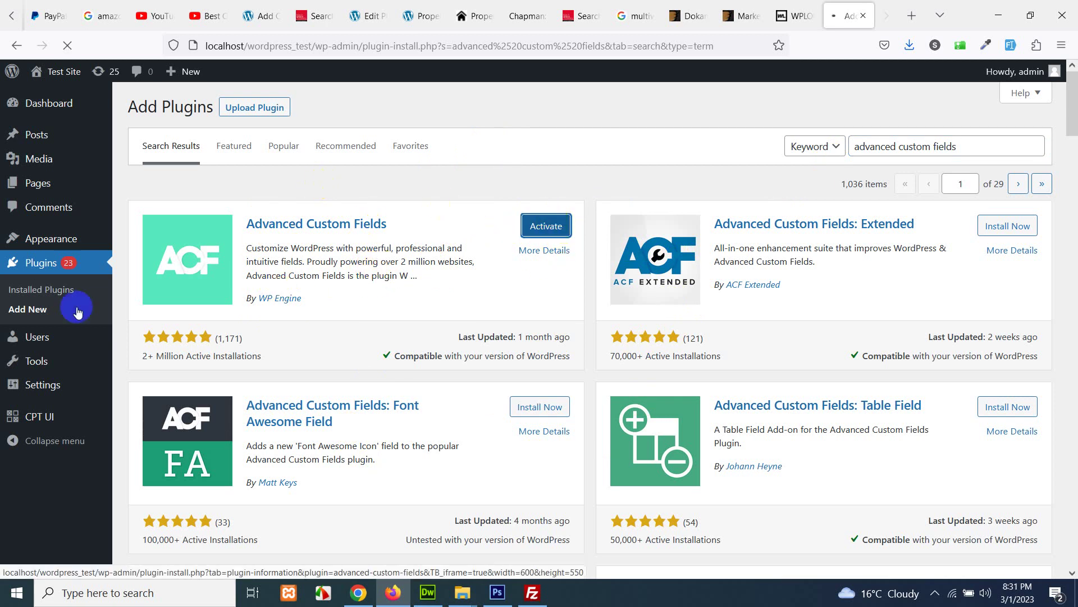
left_click(45, 418)
mouse_move(45, 419)
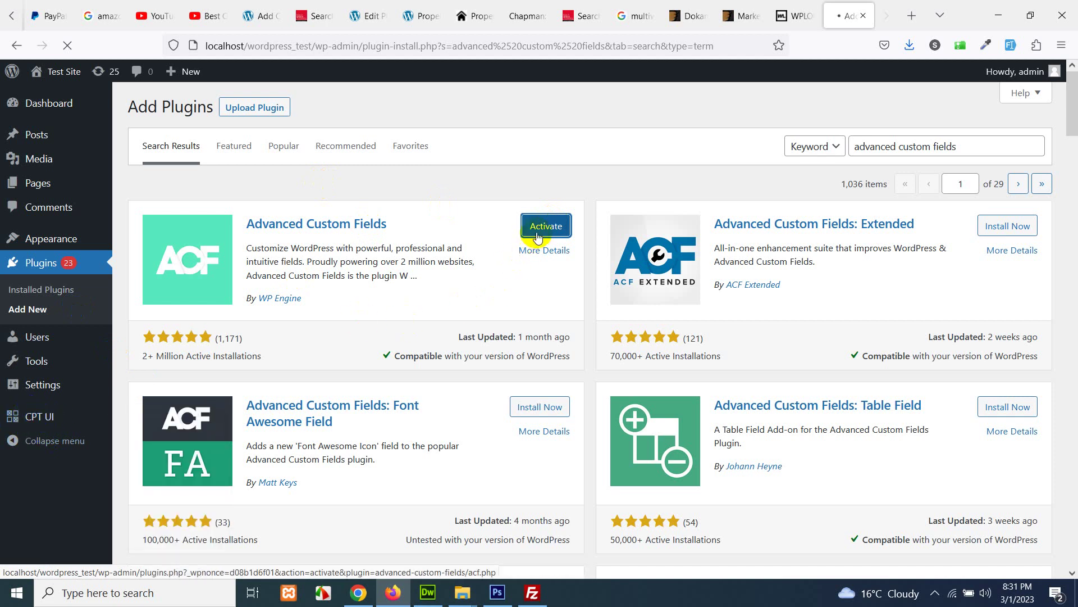
left_click(35, 397)
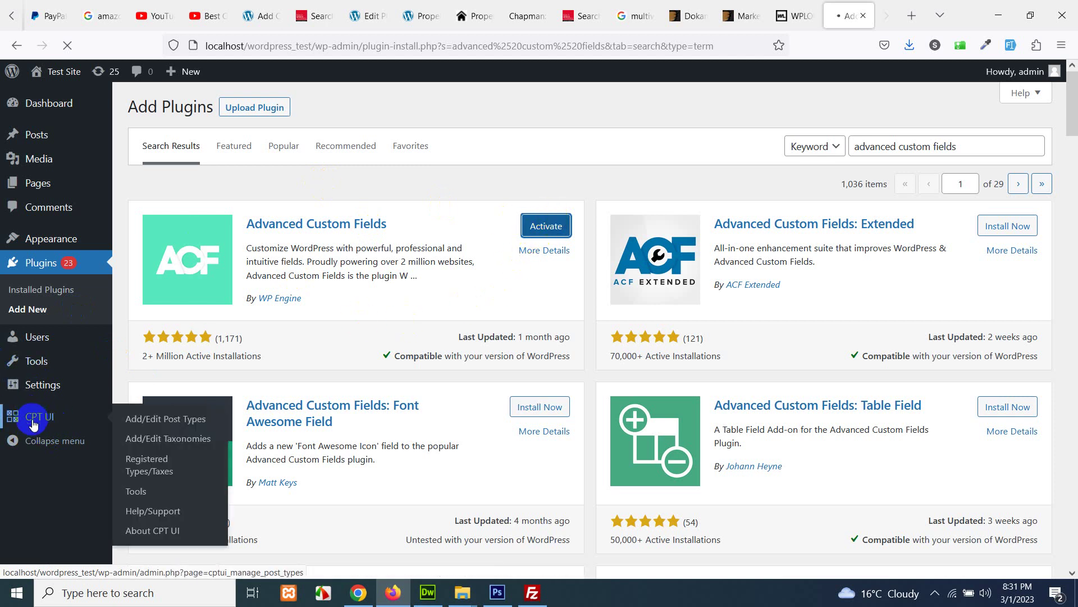
mouse_move(69, 412)
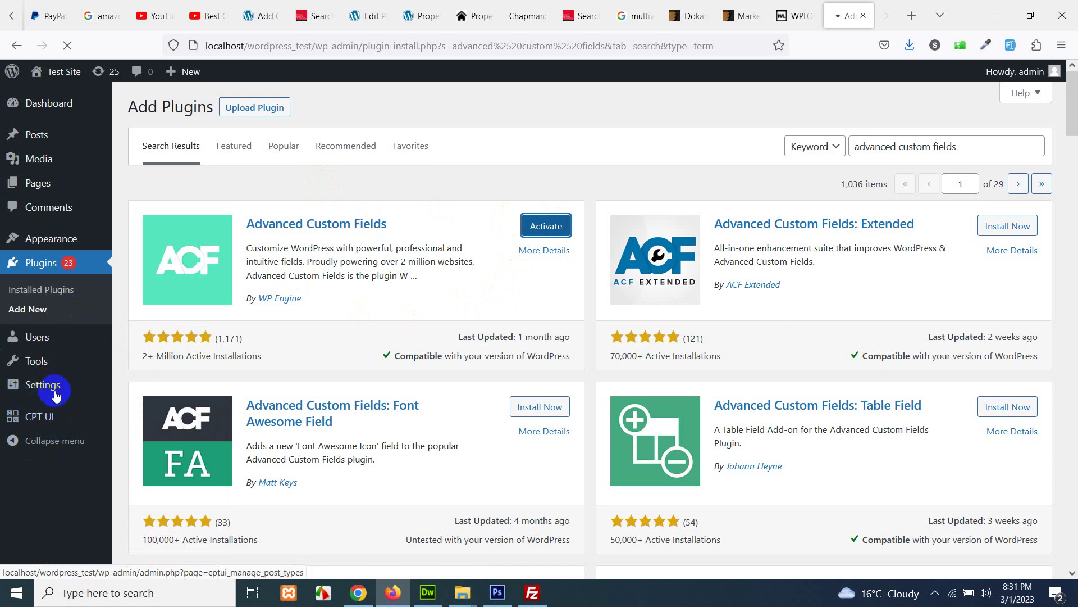
mouse_move(51, 397)
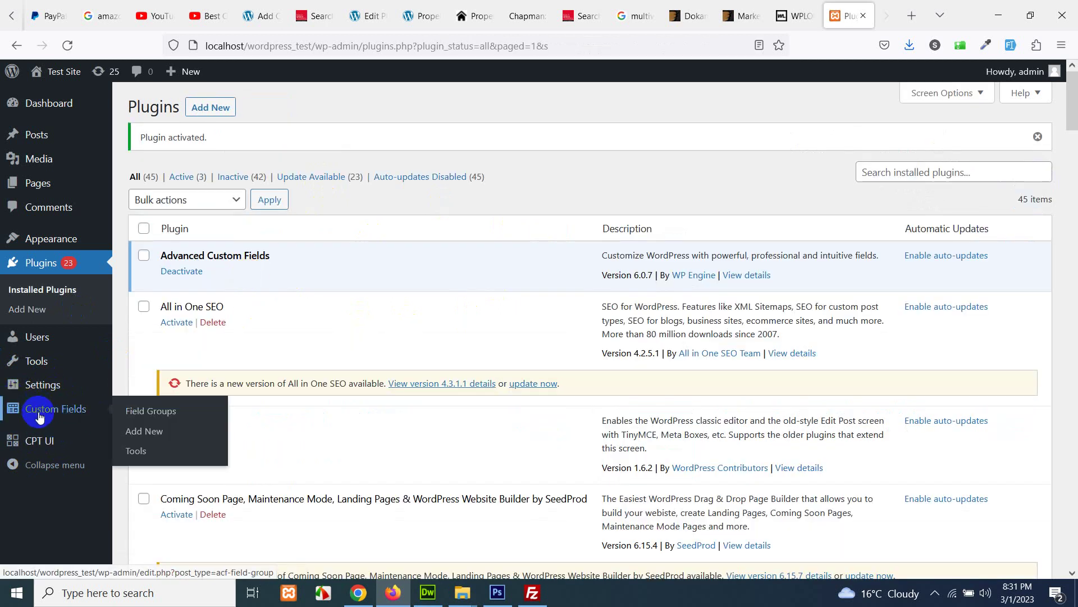
mouse_move(37, 437)
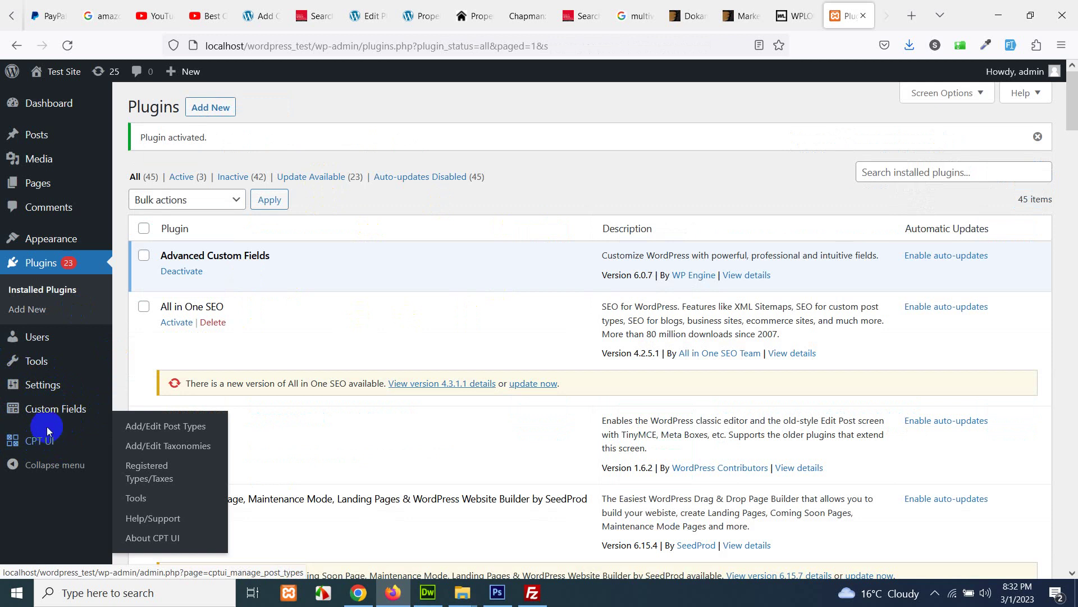
- Start a new post type in CPT UI with slug portfolio, plural label Portfolios and singular label Portfolio
mouse_move(96, 345)
mouse_move(87, 368)
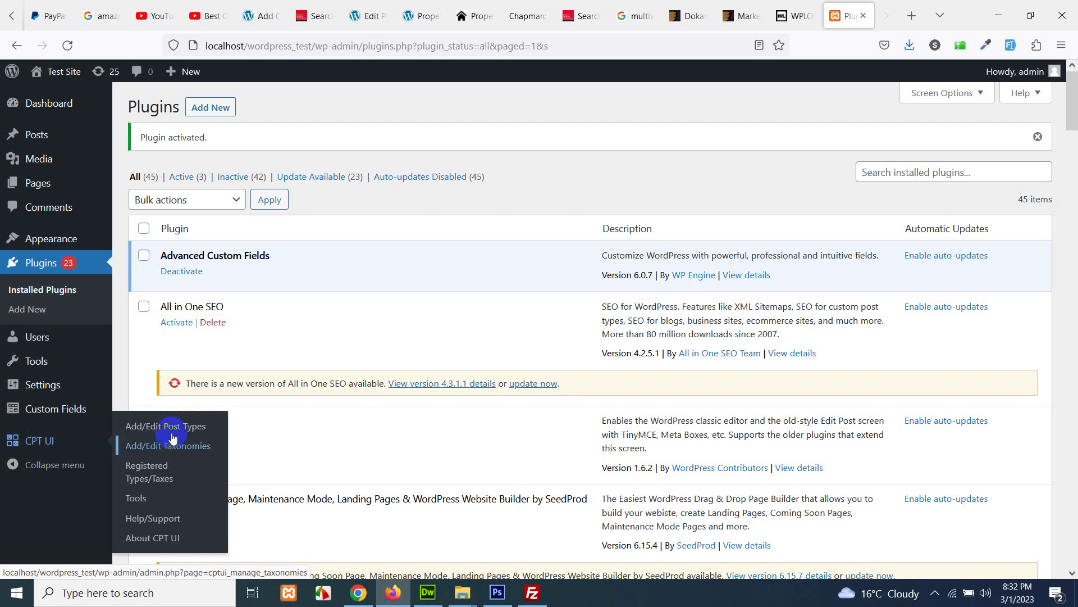
left_click(162, 430)
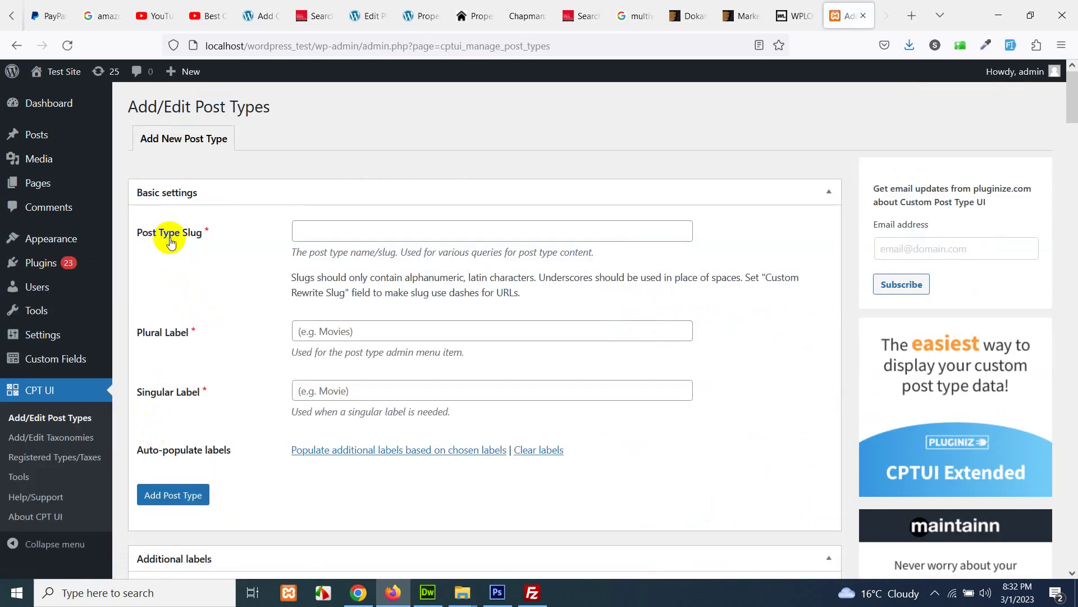
left_click(339, 232)
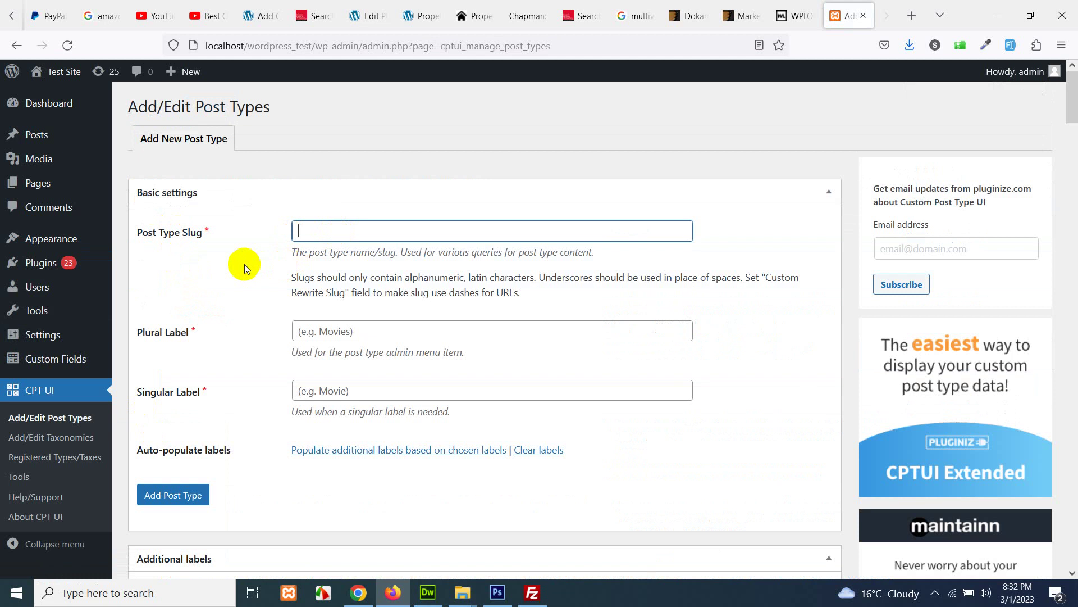
type("portfolio")
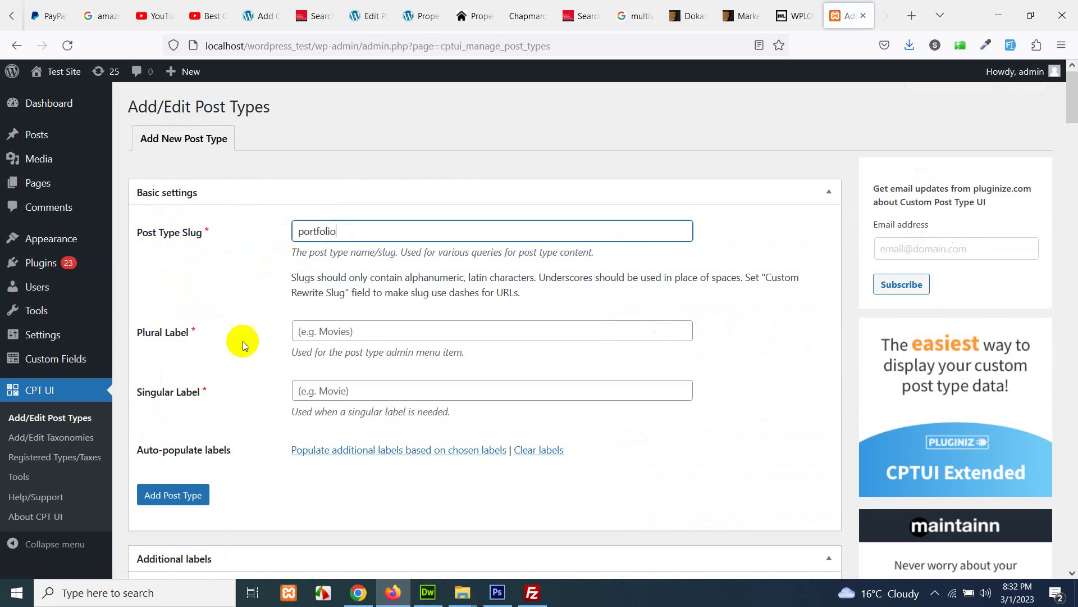
left_click(384, 328)
type("Portfolios")
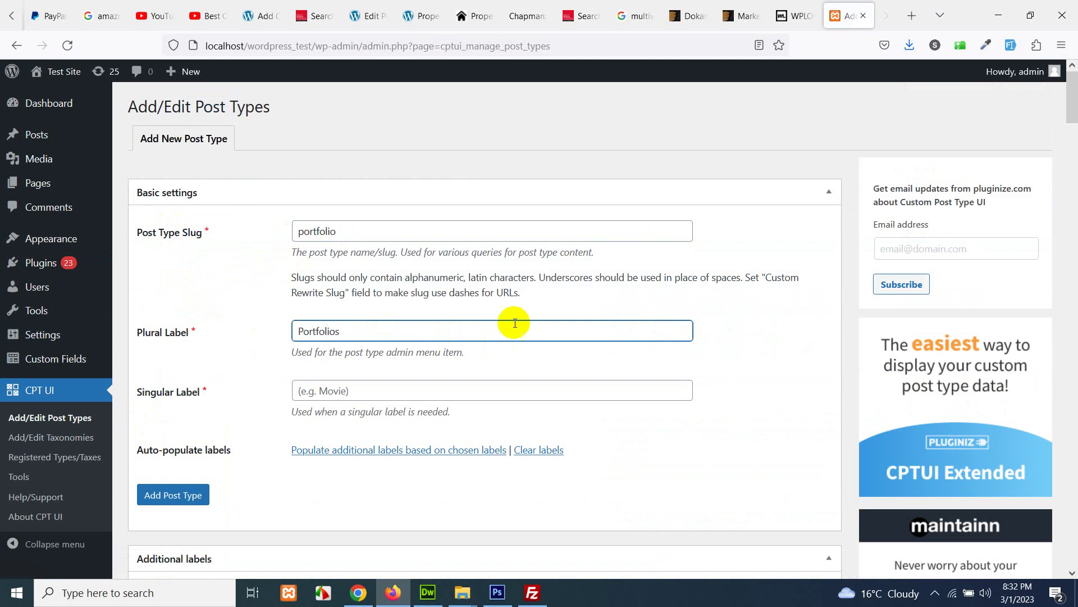
left_click(422, 392)
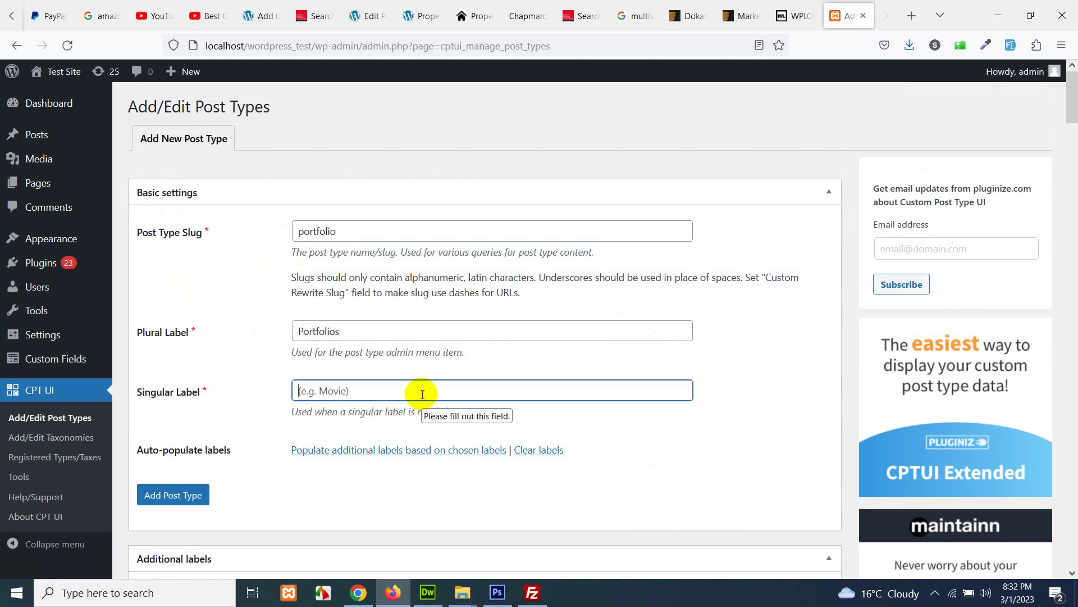
type("Portfolio")
- Set the post type's Menu Name to Portfolios in the additional labels
scroll(288, 393, "down", 3)
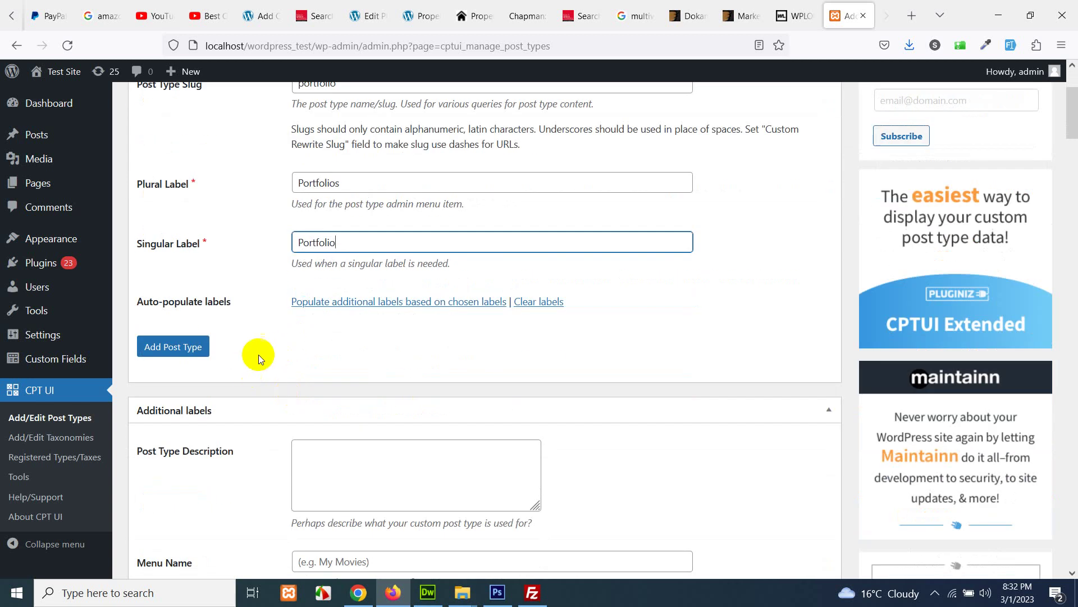
scroll(369, 350, "down", 4)
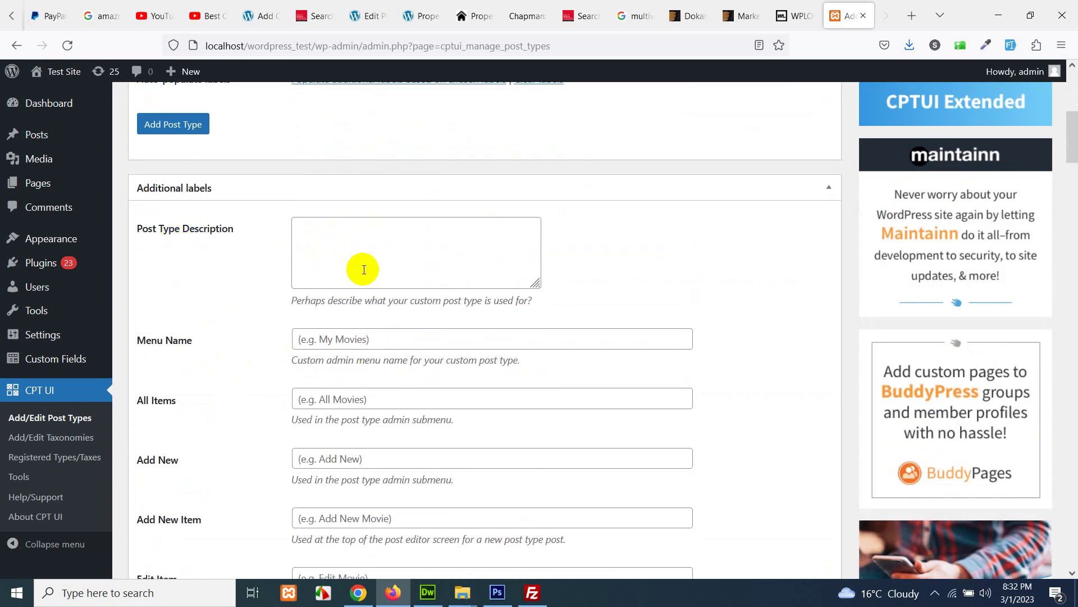
left_click(355, 241)
scroll(253, 373, "down", 1)
left_click(352, 262)
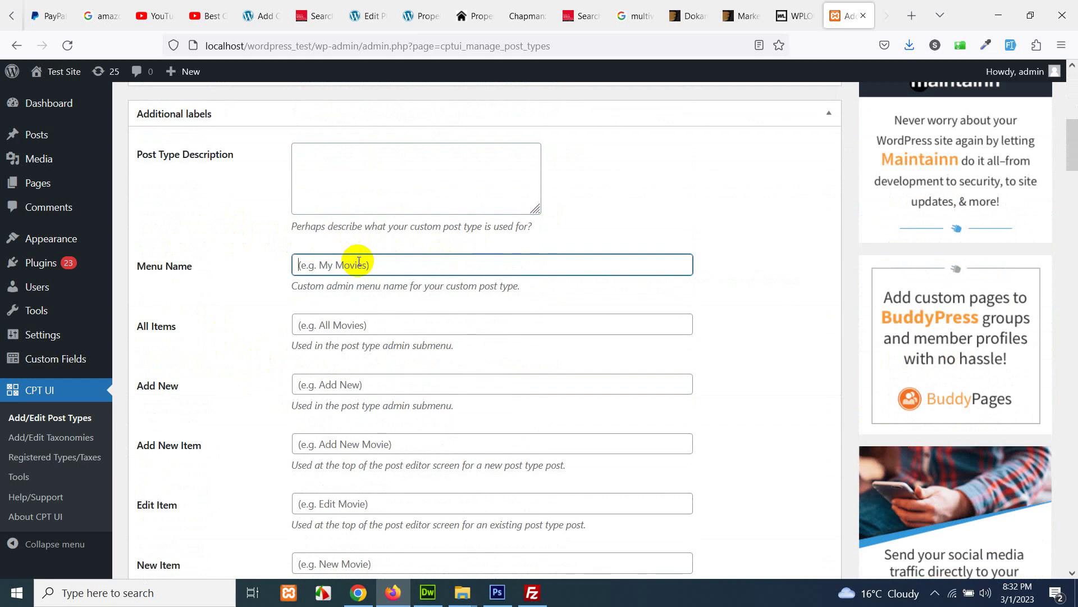
type("P")
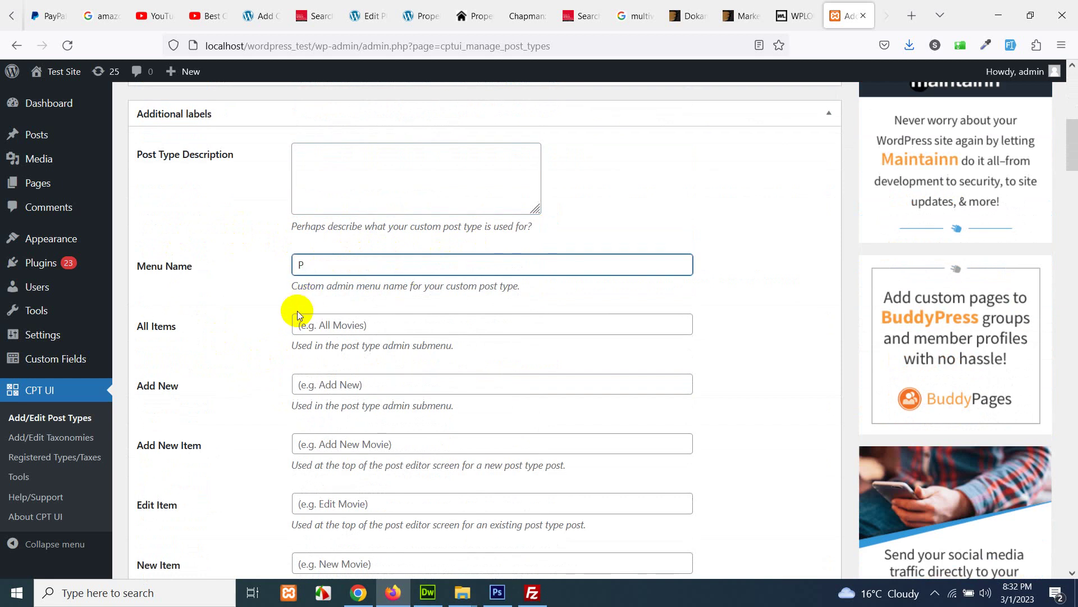
type("ortfolios")
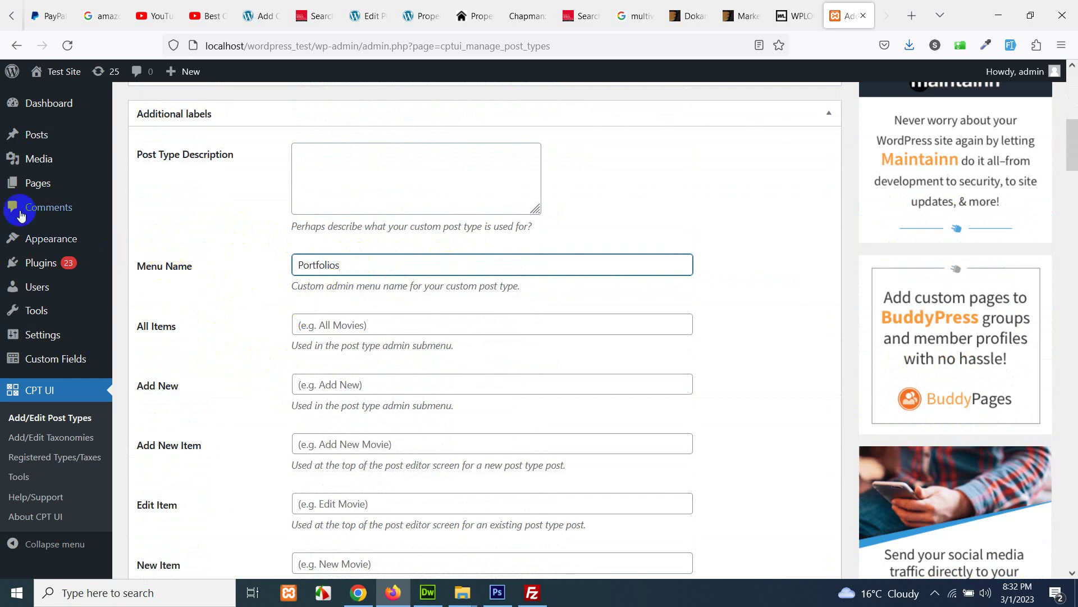
left_click(56, 261)
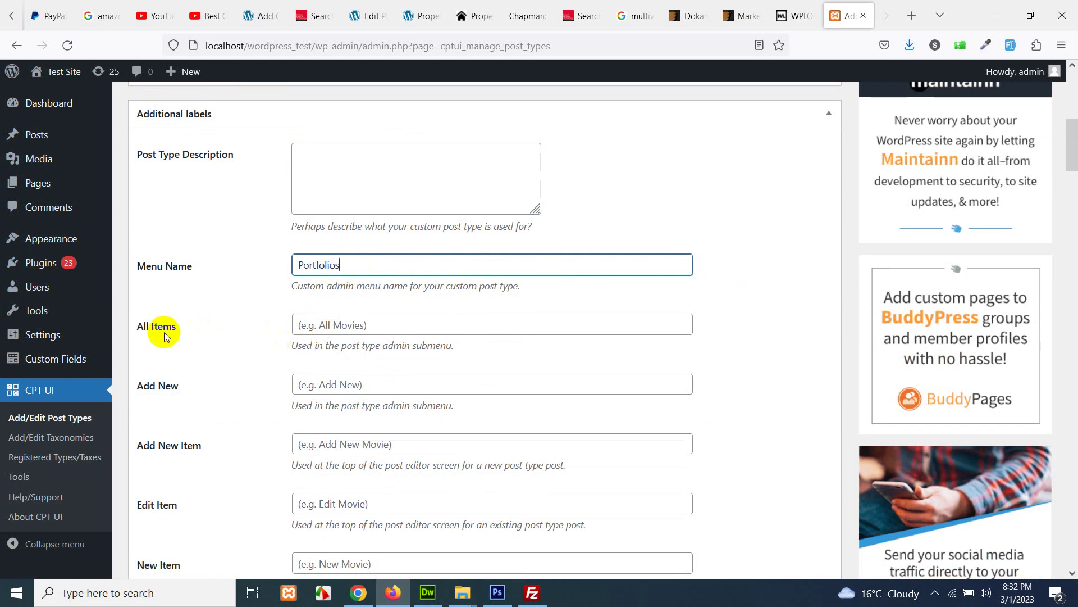
scroll(308, 339, "down", 4)
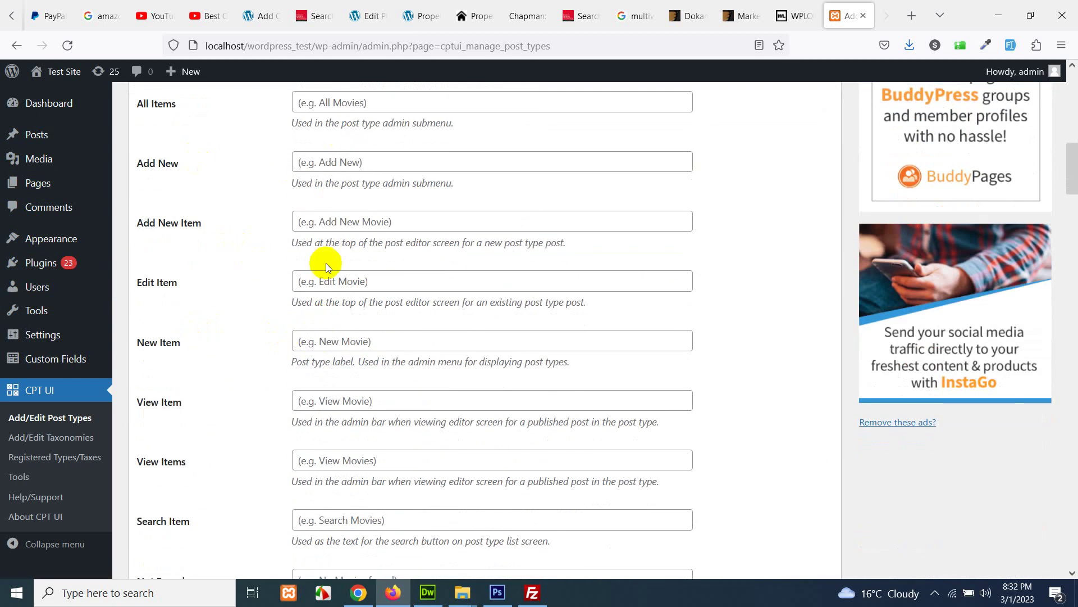
scroll(344, 292, "down", 5)
scroll(342, 284, "up", 5)
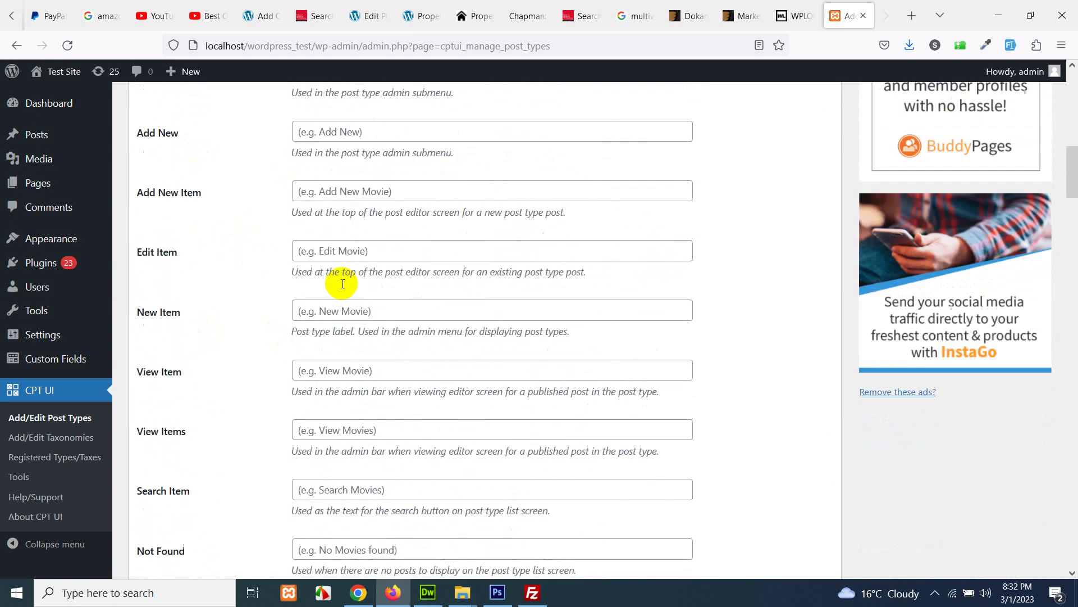
scroll(333, 213, "up", 3)
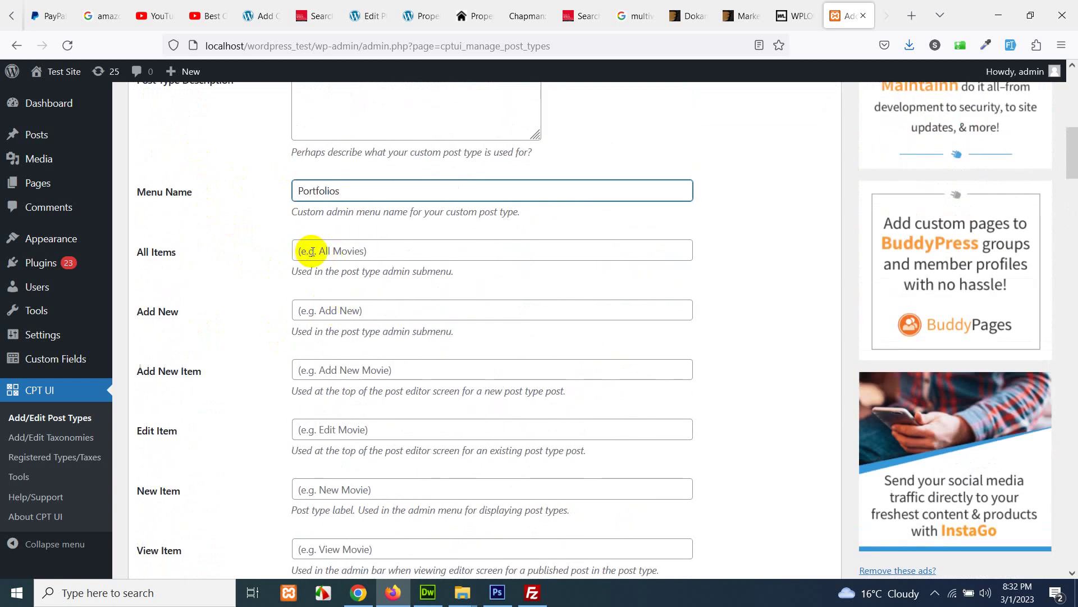
- Review the remaining additional label fields of the portfolio post type down to the start of its Settings section
scroll(310, 310, "down", 1)
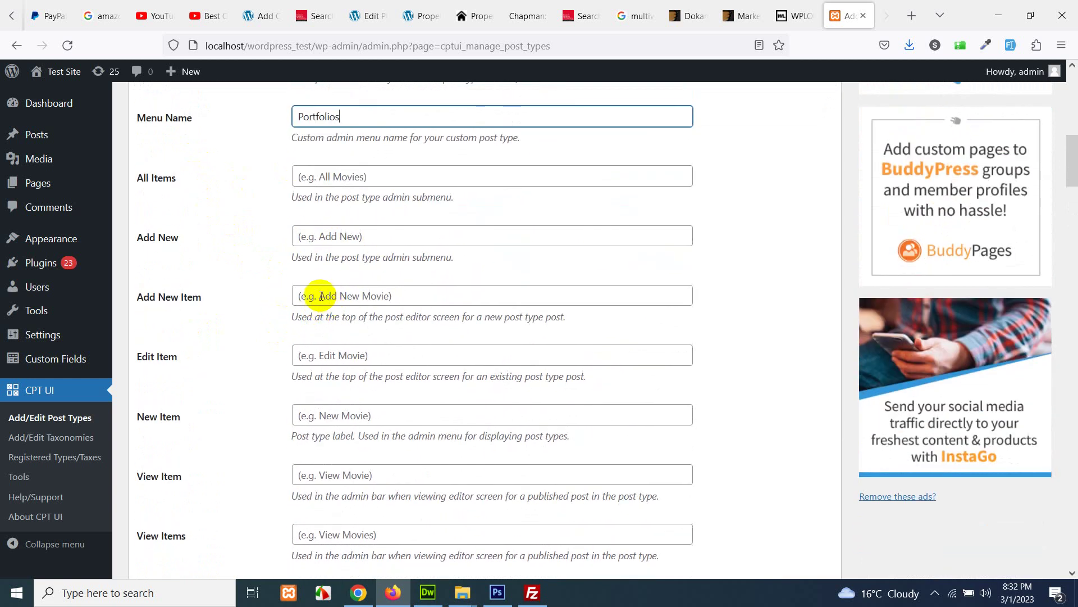
scroll(325, 313, "down", 1)
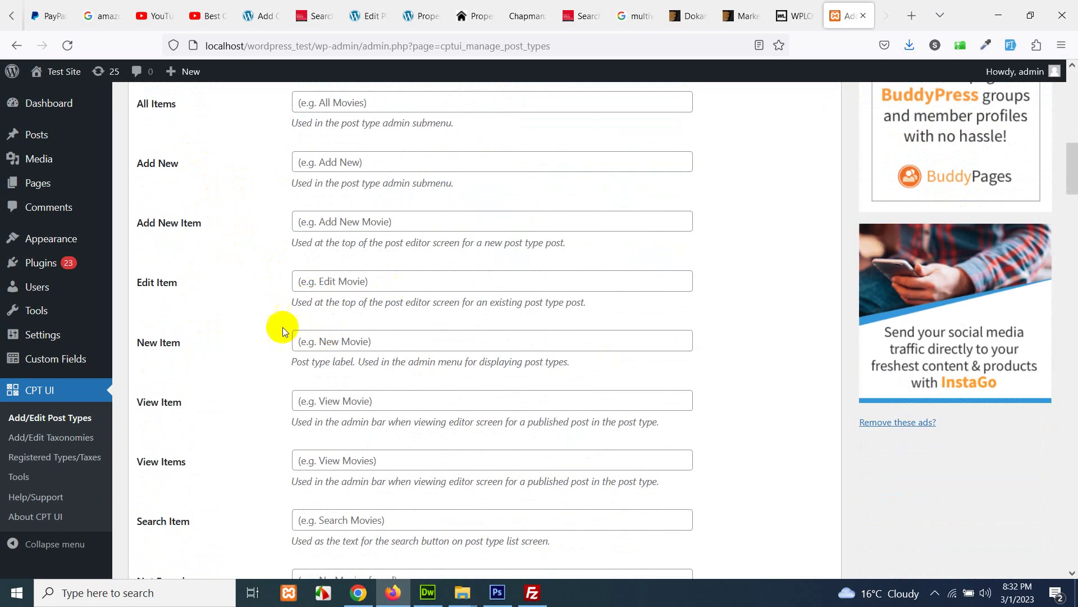
scroll(414, 352, "down", 2)
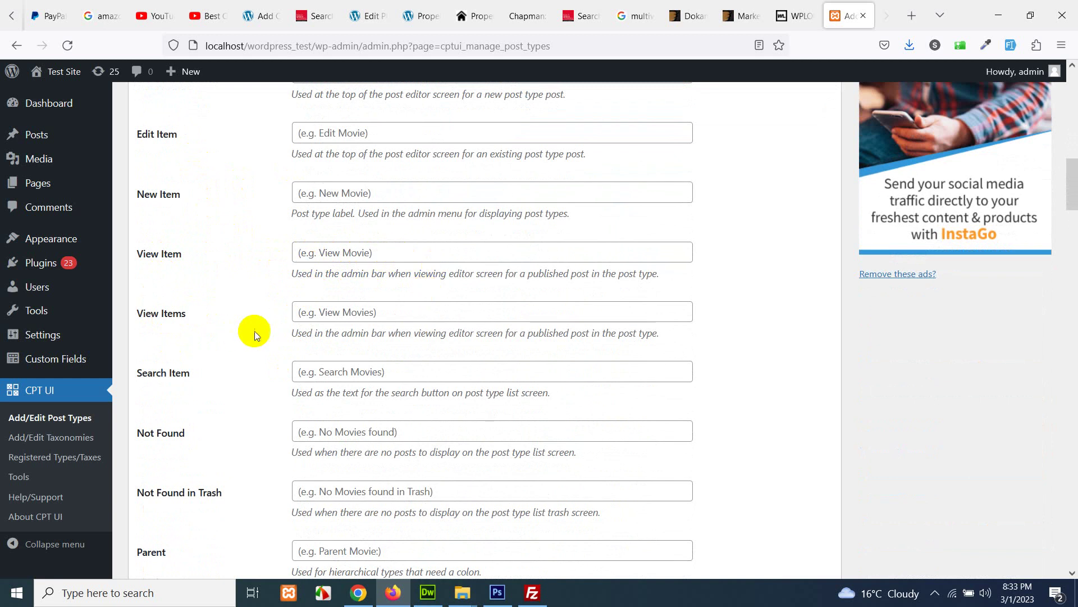
scroll(252, 330, "down", 2)
scroll(180, 308, "down", 1)
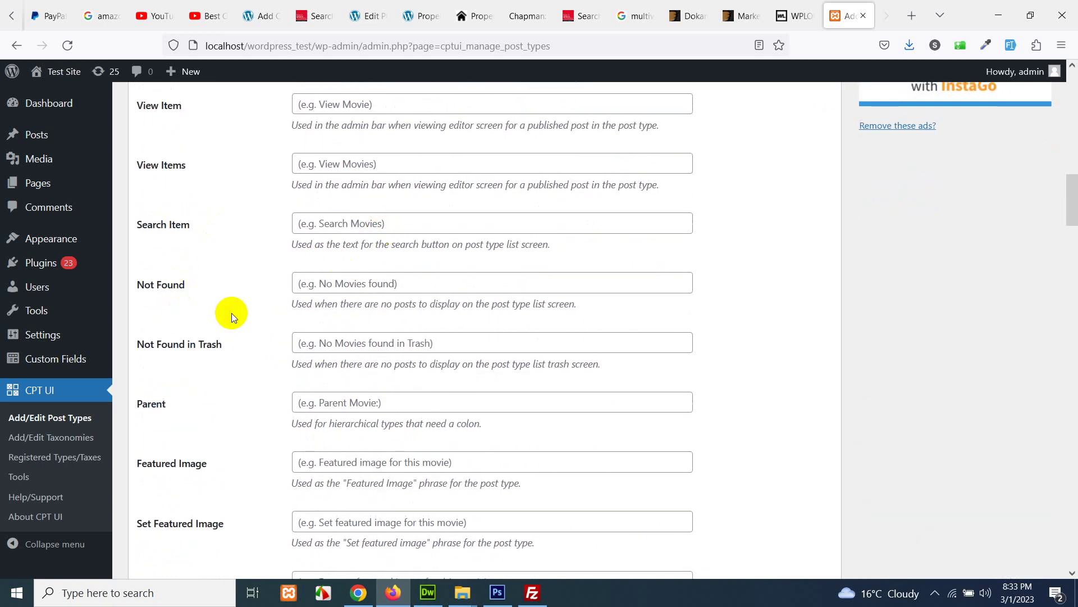
scroll(231, 312, "down", 7)
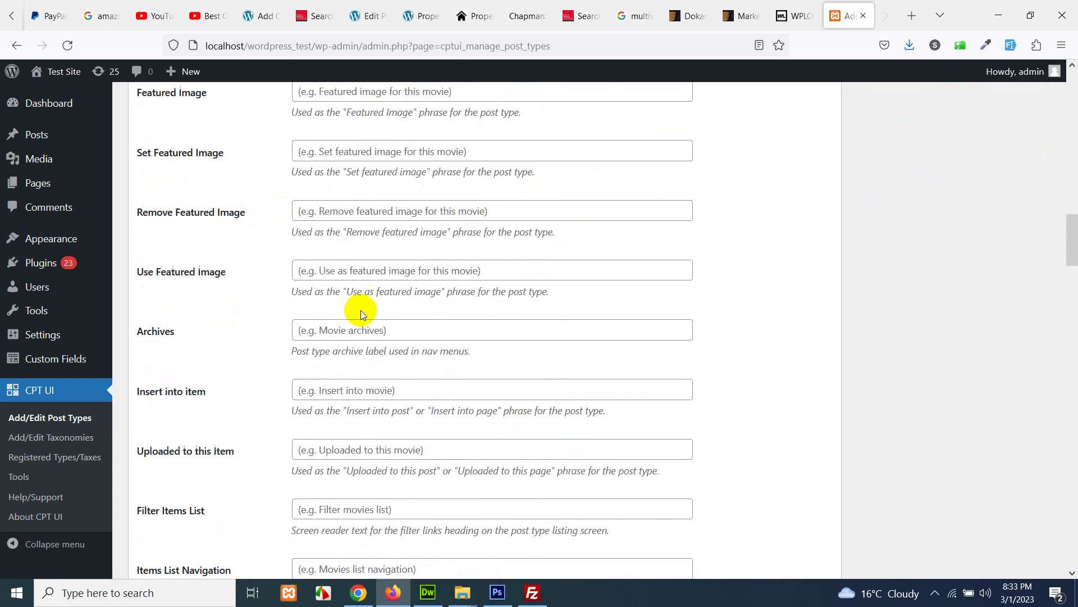
scroll(313, 337, "down", 9)
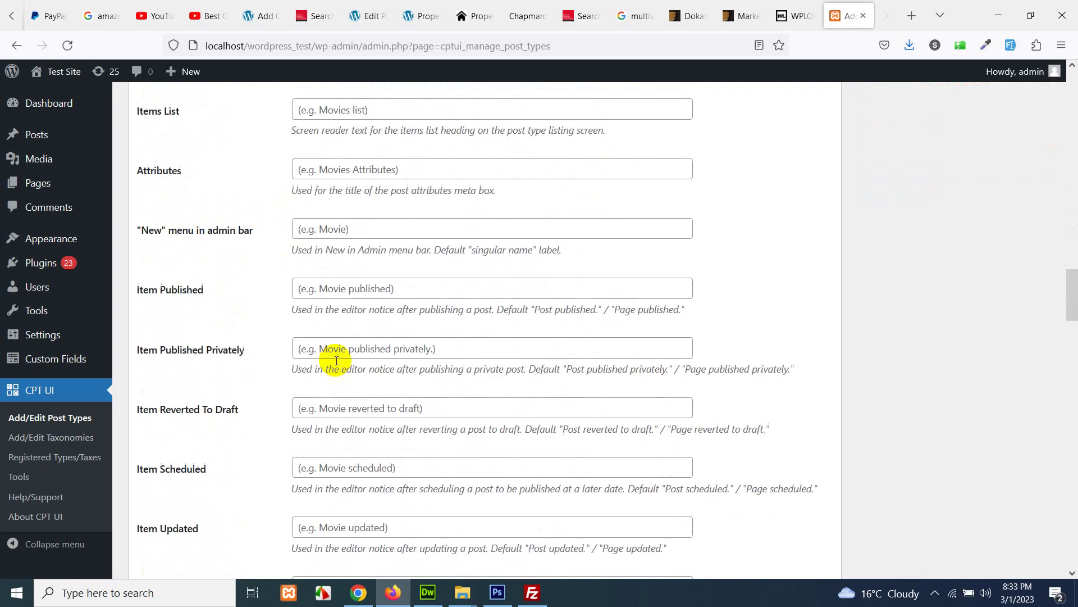
scroll(337, 360, "down", 11)
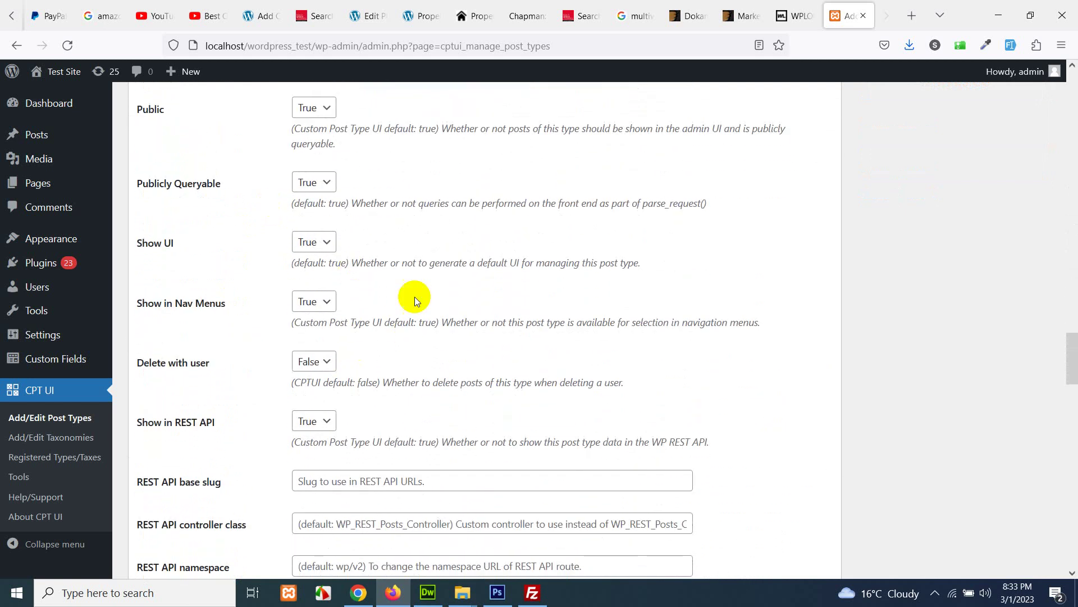
scroll(418, 303, "up", 1)
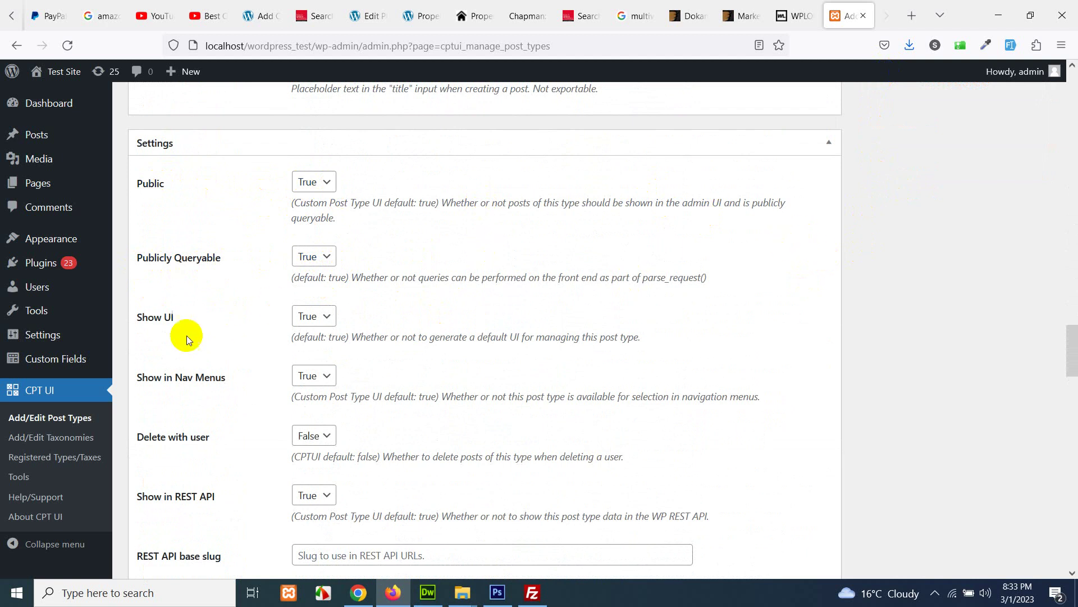
- Choose False for the post type's Delete with user setting
scroll(232, 319, "down", 3)
scroll(208, 329, "down", 3)
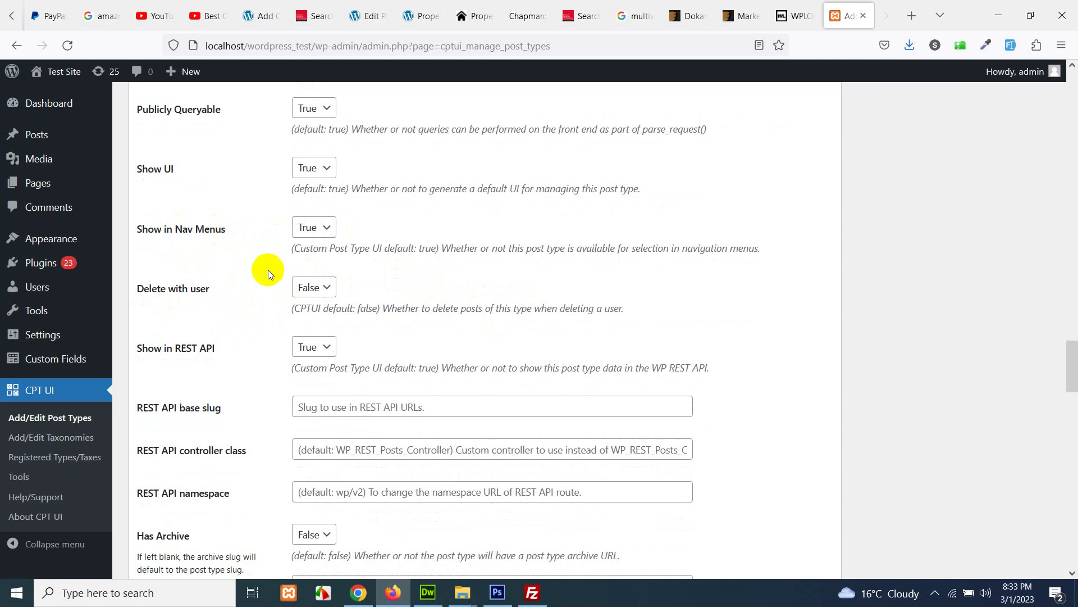
left_click(327, 292)
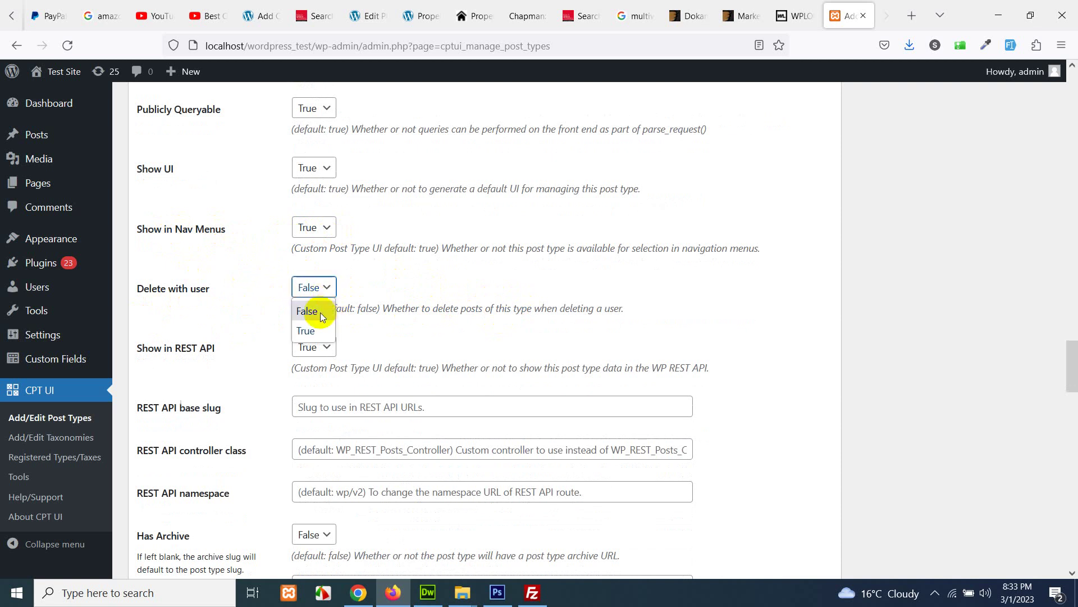
left_click(320, 310)
- Examine the post type's REST API settings, including the base slug, controller class and namespace
scroll(374, 290, "down", 3)
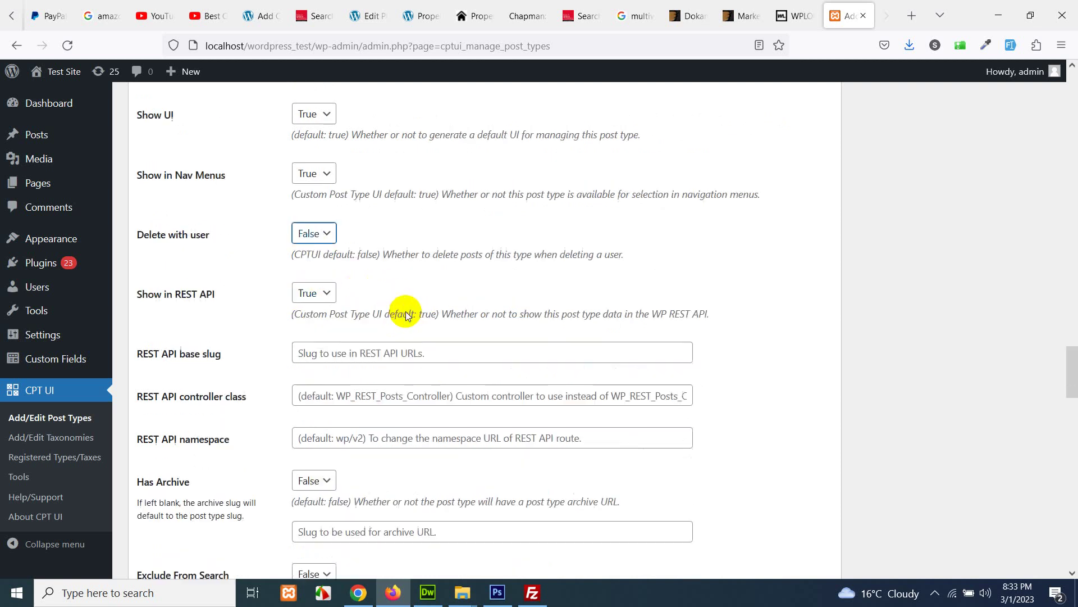
scroll(393, 281, "up", 1)
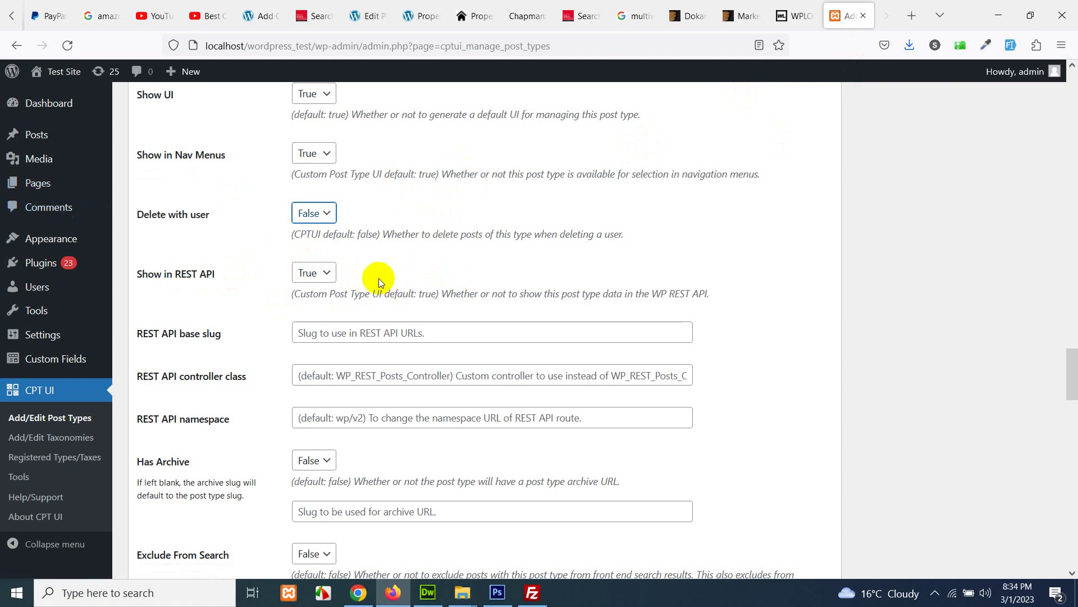
scroll(379, 278, "down", 5)
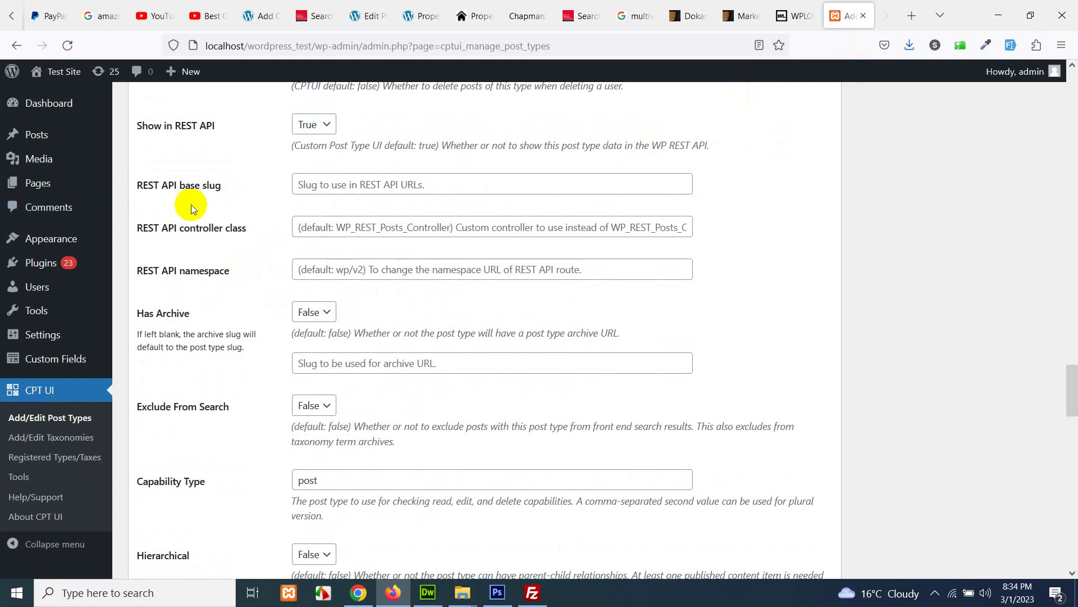
left_click(333, 184)
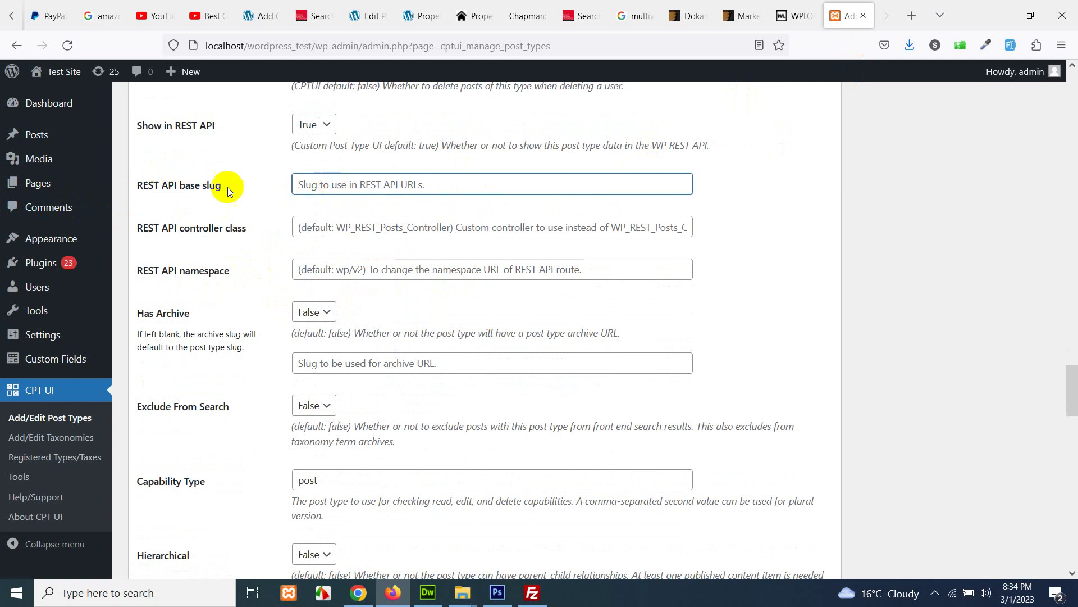
scroll(387, 242, "up", 3)
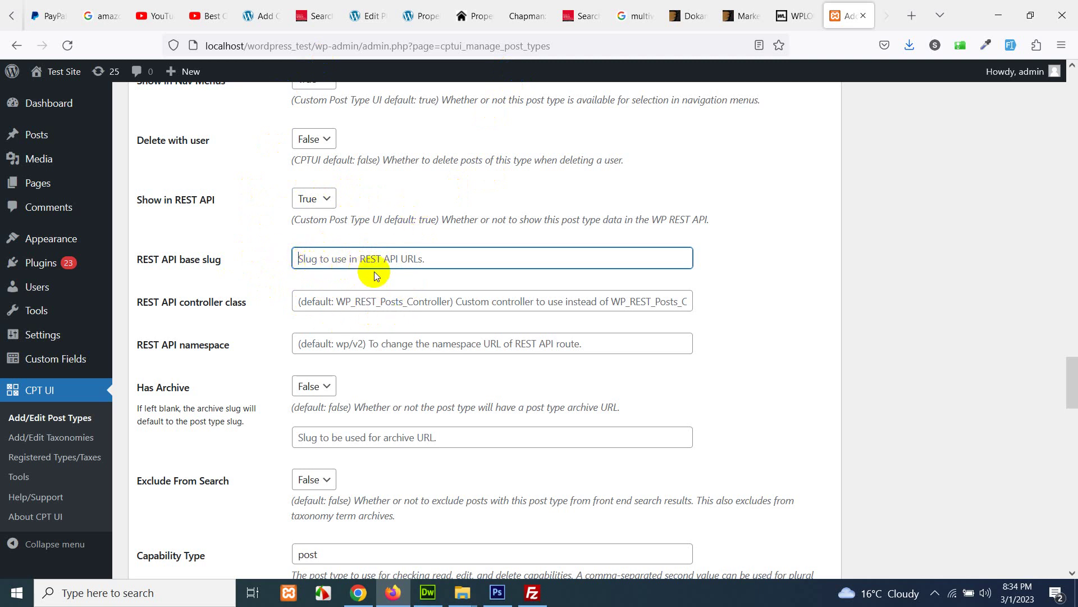
scroll(349, 337, "down", 3)
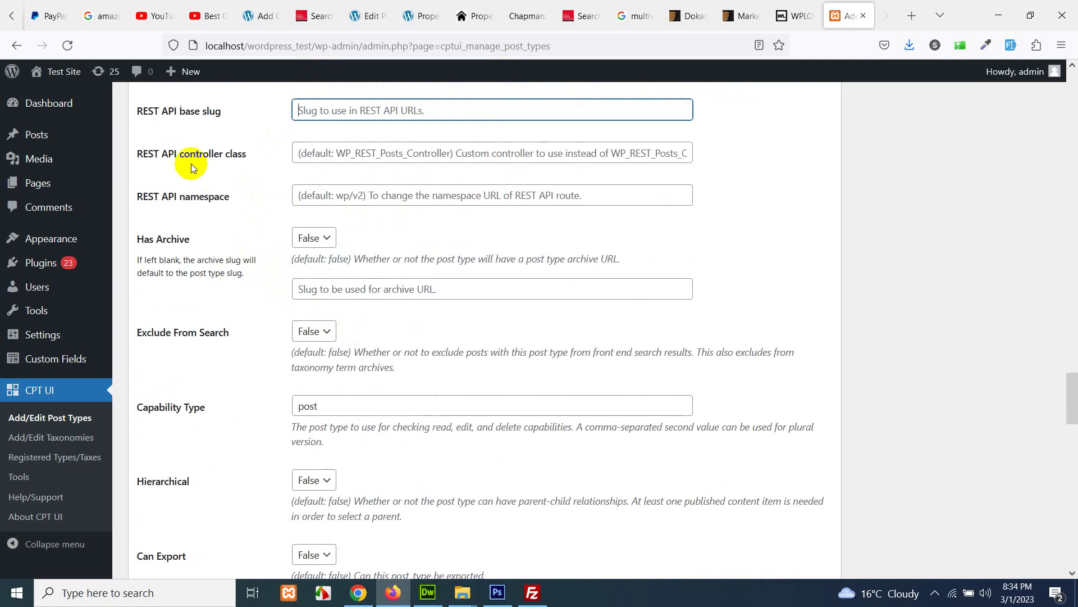
scroll(354, 180, "up", 2)
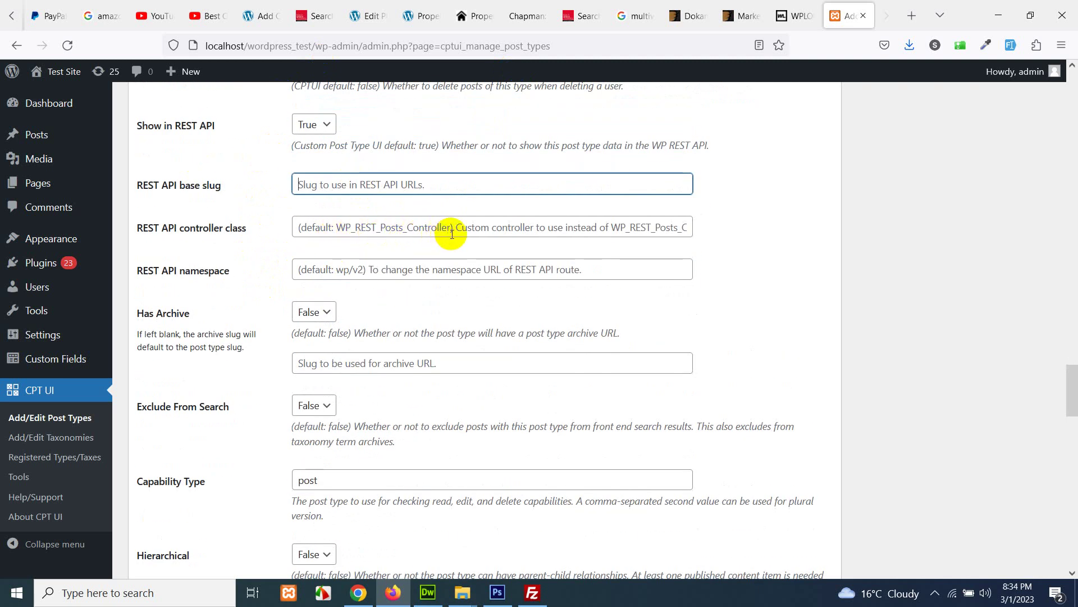
left_click(359, 227)
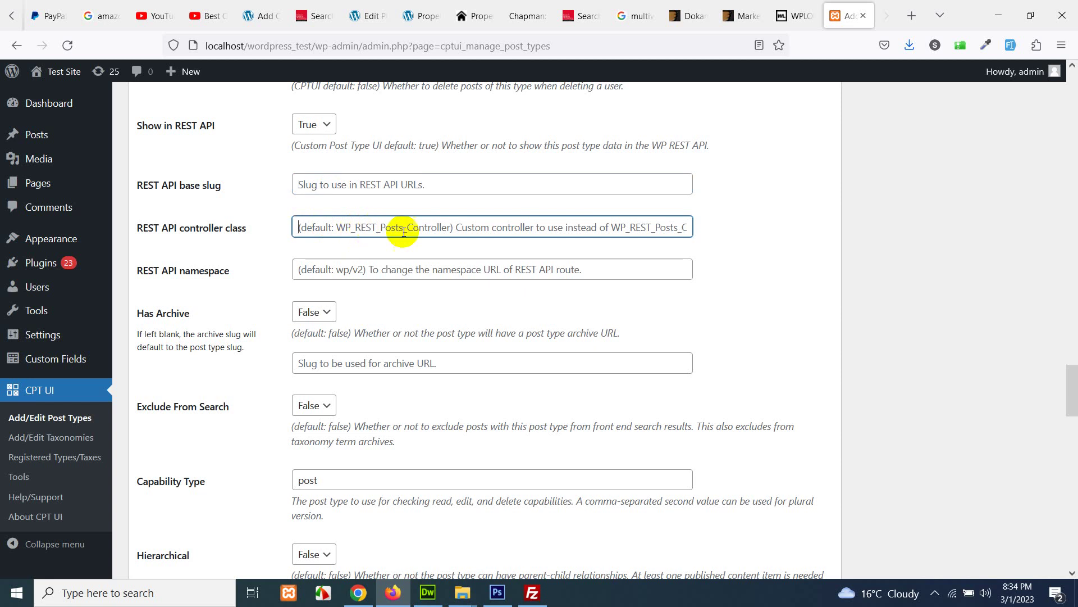
- Set Has Archive to True for the portfolio post type
scroll(535, 319, "down", 2)
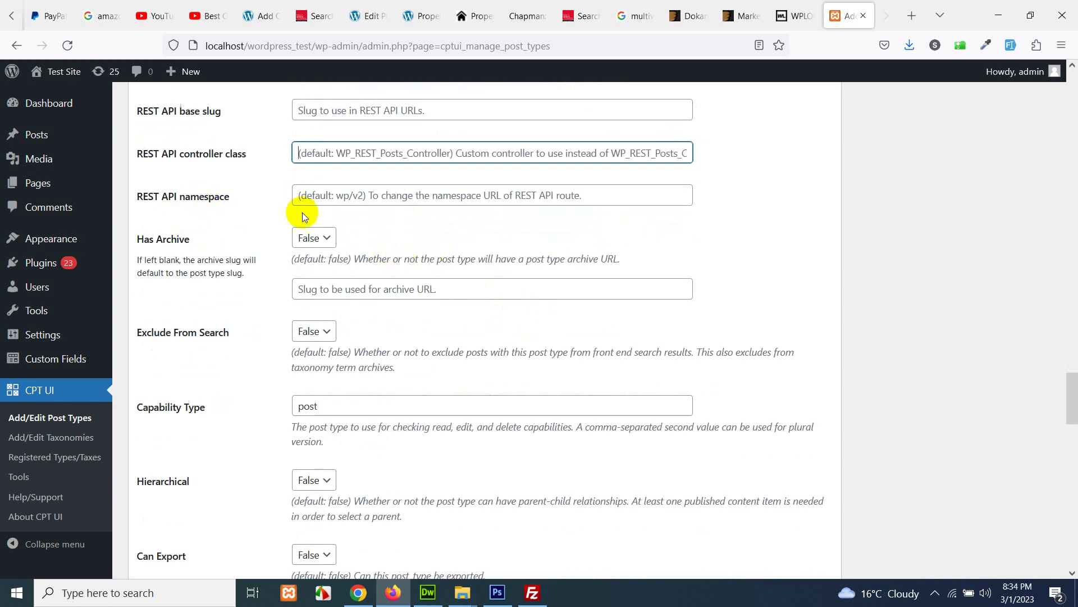
left_click(319, 243)
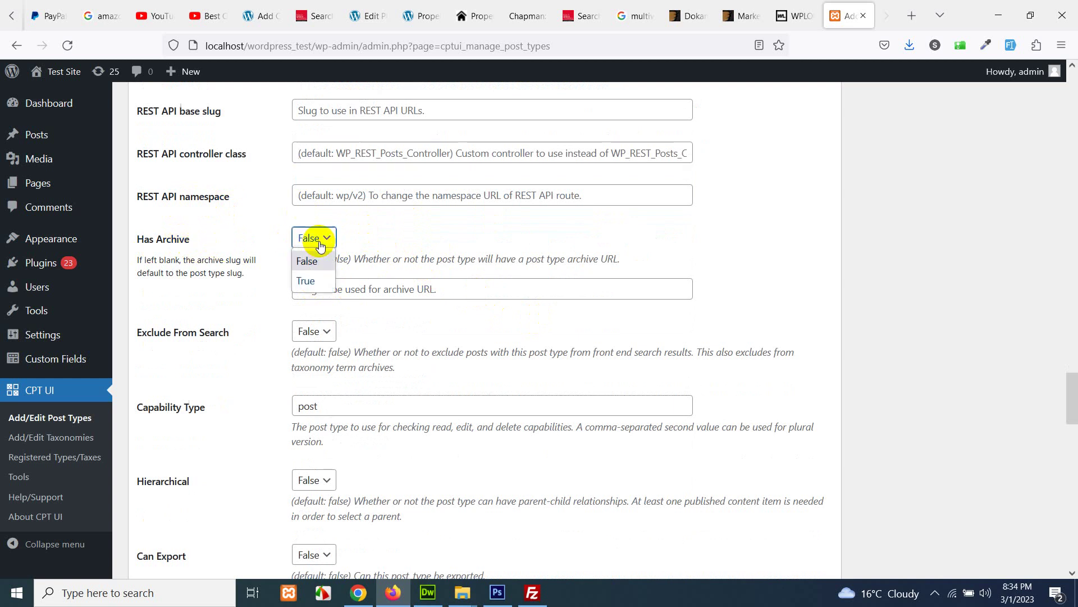
left_click(321, 280)
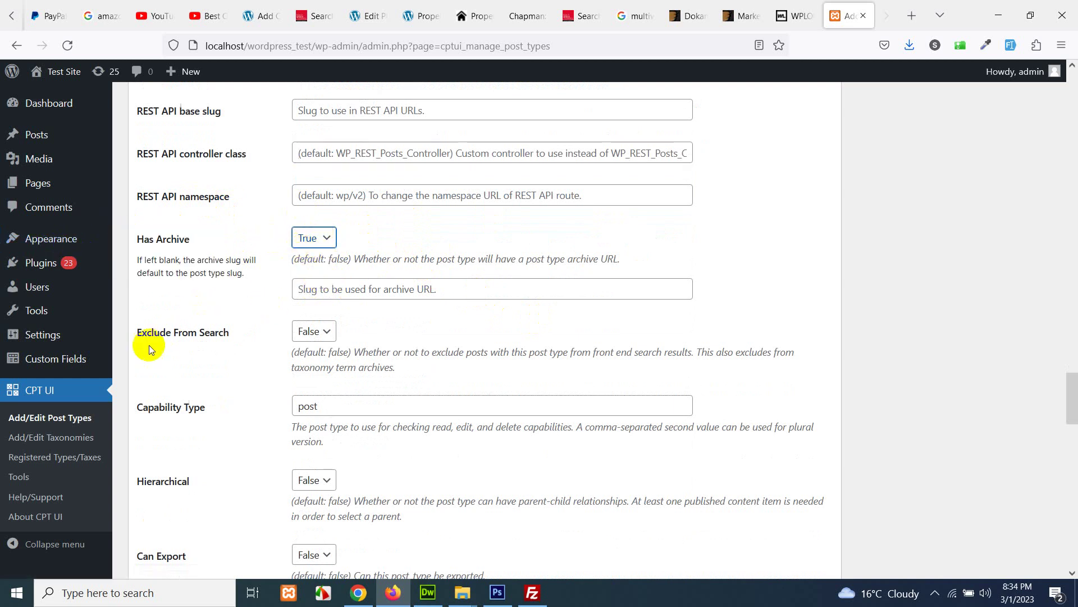
- Choose False for the post type's Hierarchical setting
scroll(149, 345, "down", 3)
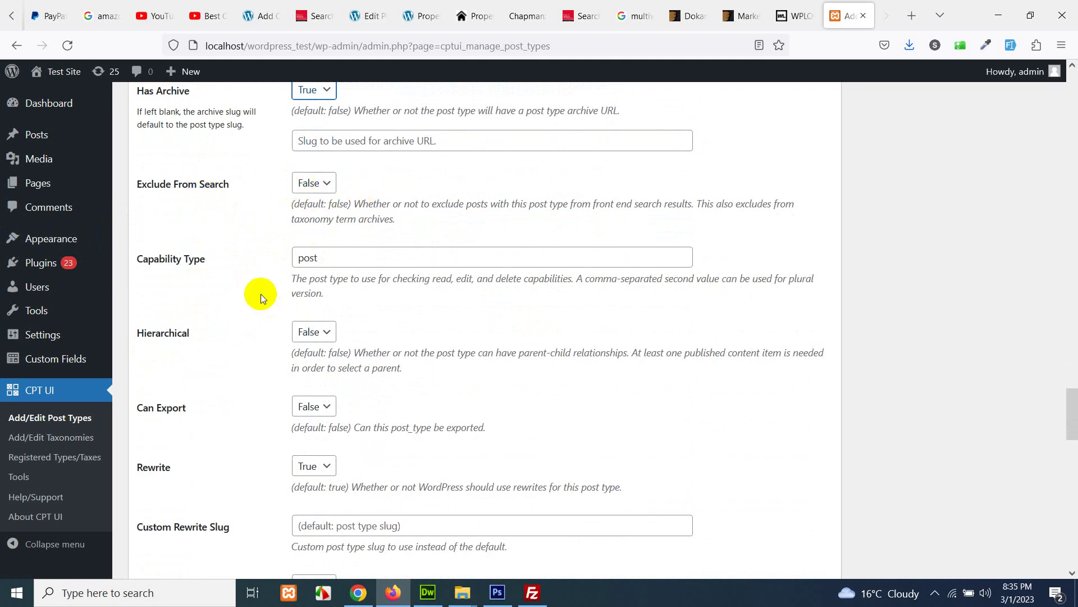
scroll(210, 291, "down", 1)
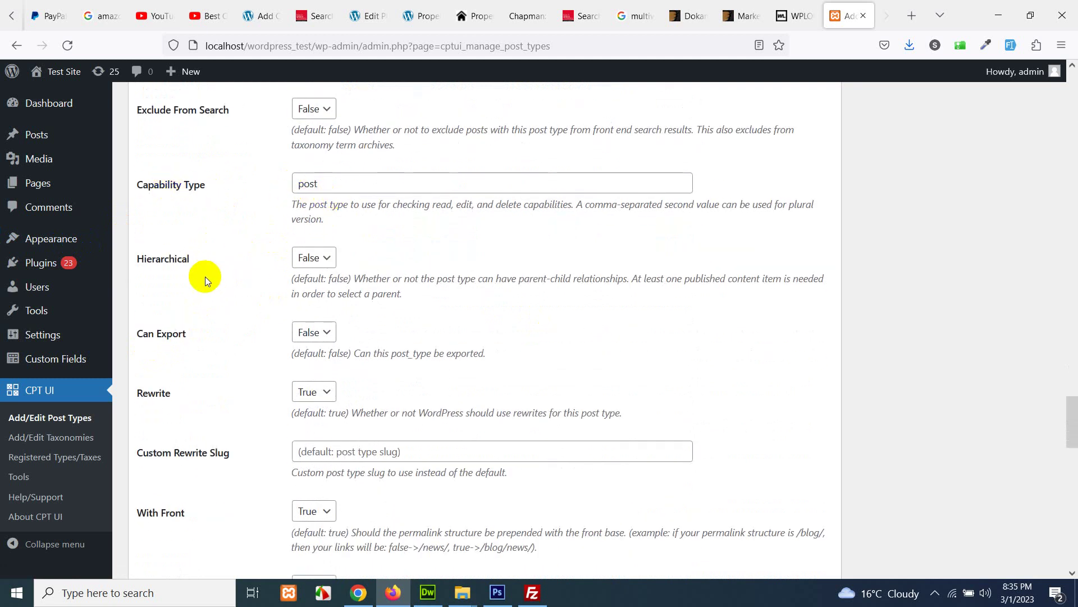
left_click(318, 261)
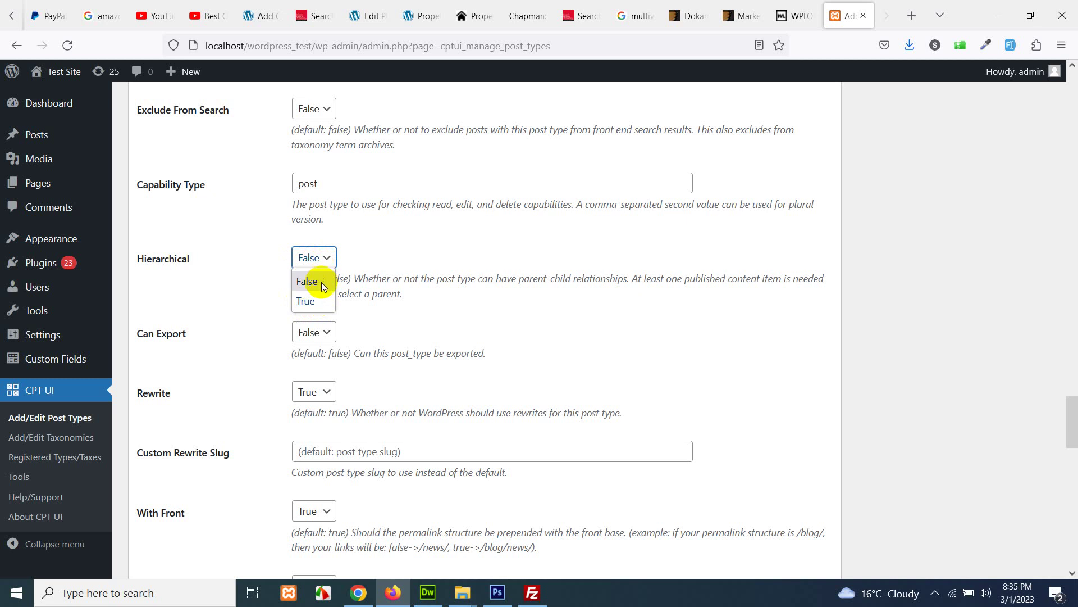
left_click(322, 282)
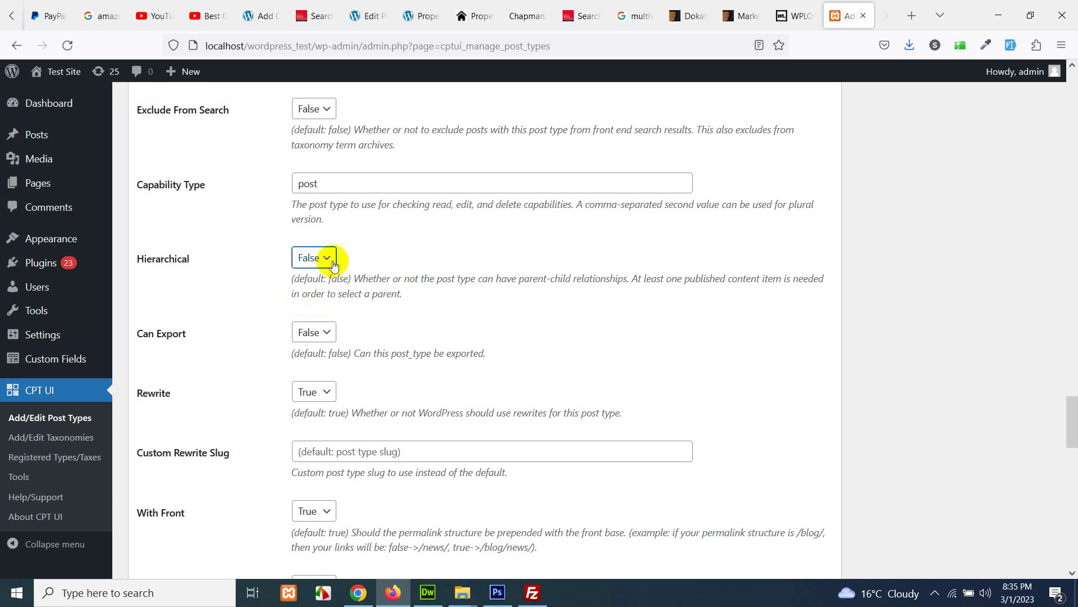
- Review the export, rewrite, With Front and query var settings of the post type down to Menu Position
scroll(373, 314, "down", 3)
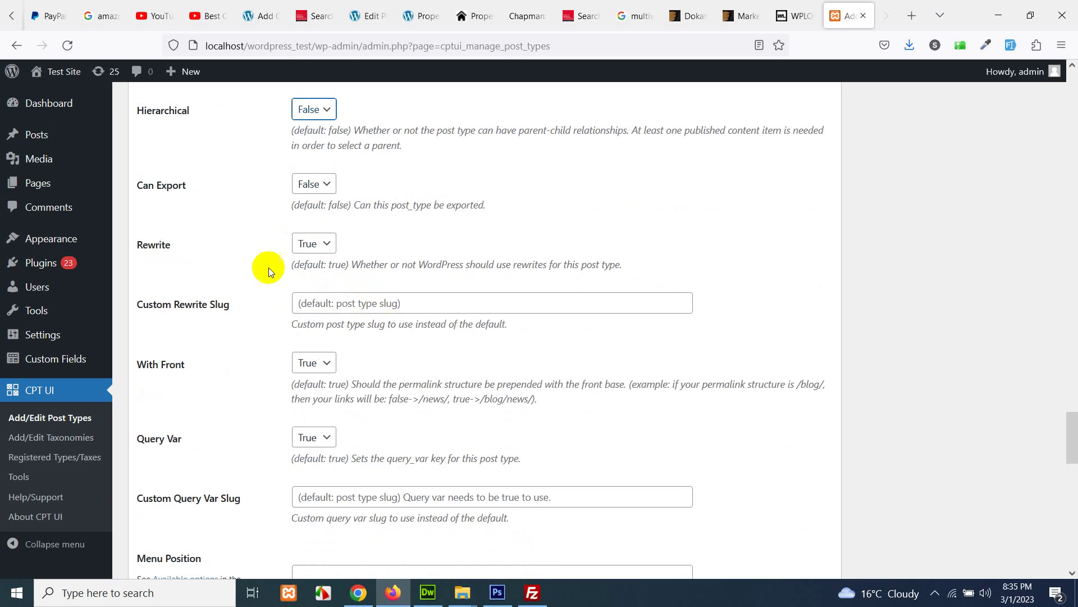
scroll(264, 243, "down", 1)
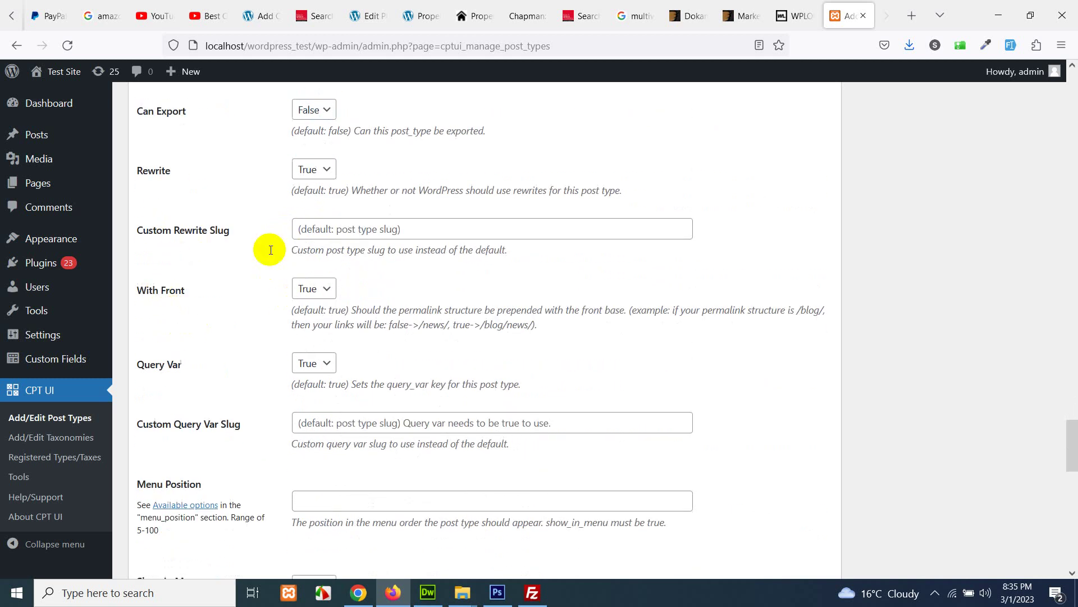
scroll(306, 309, "down", 1)
scroll(289, 243, "up", 1)
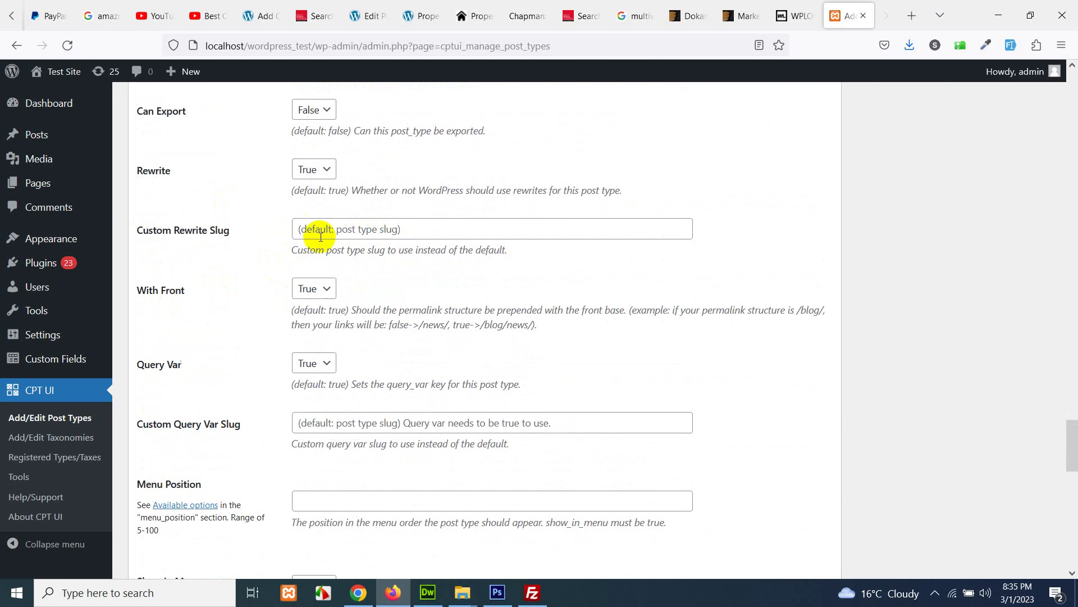
scroll(299, 261, "up", 1)
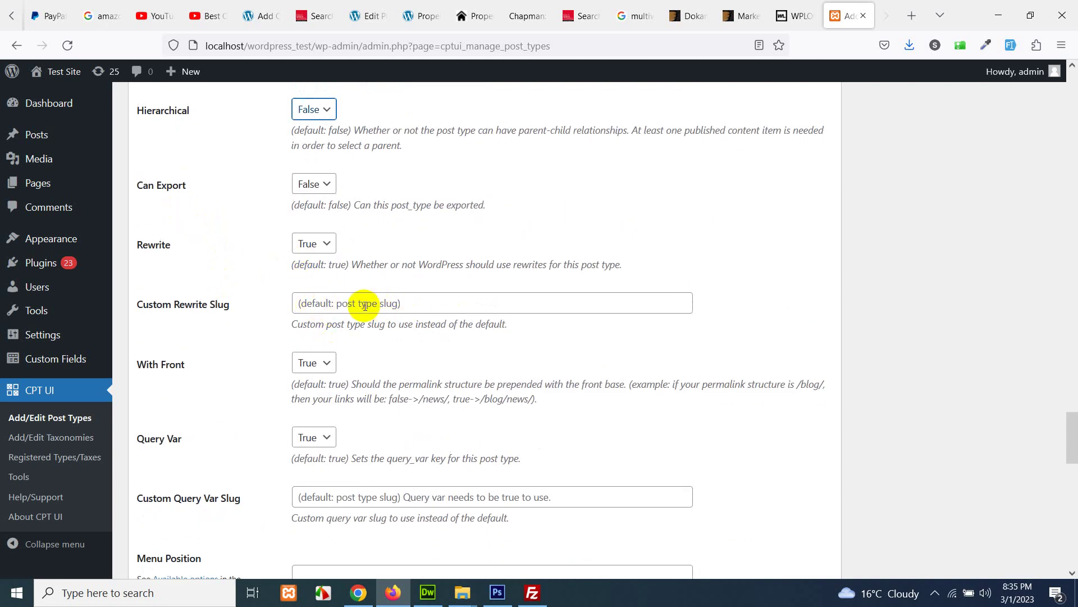
scroll(393, 318, "down", 1)
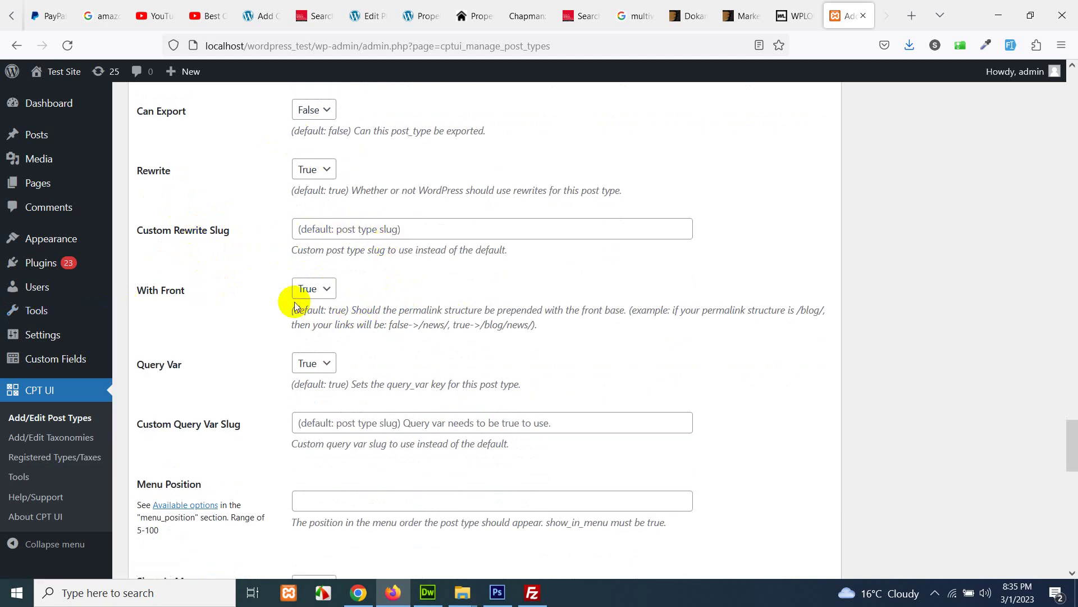
scroll(304, 336, "down", 3)
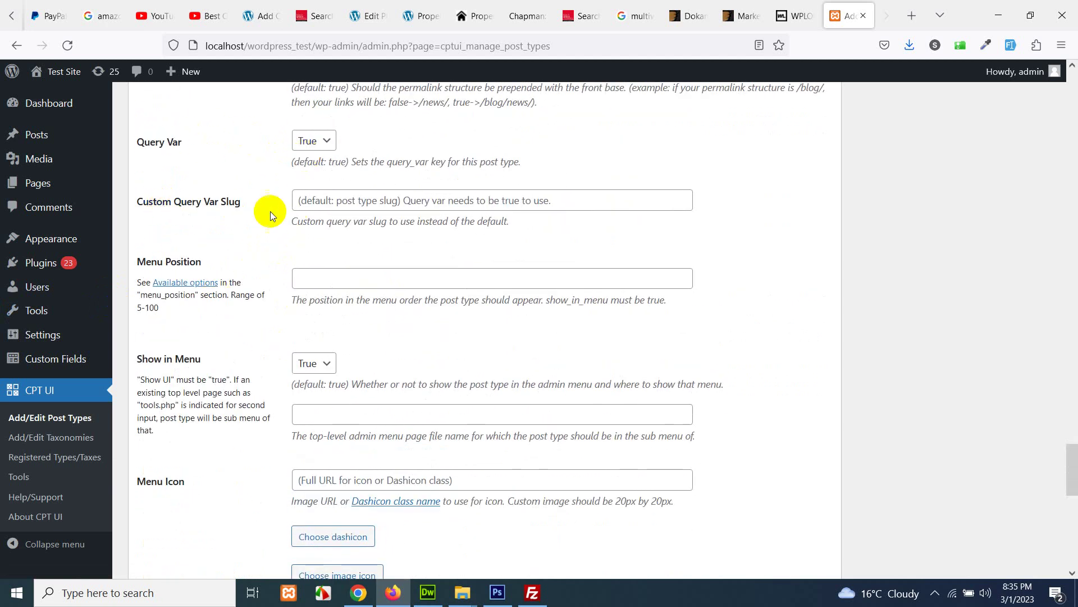
scroll(279, 193, "down", 1)
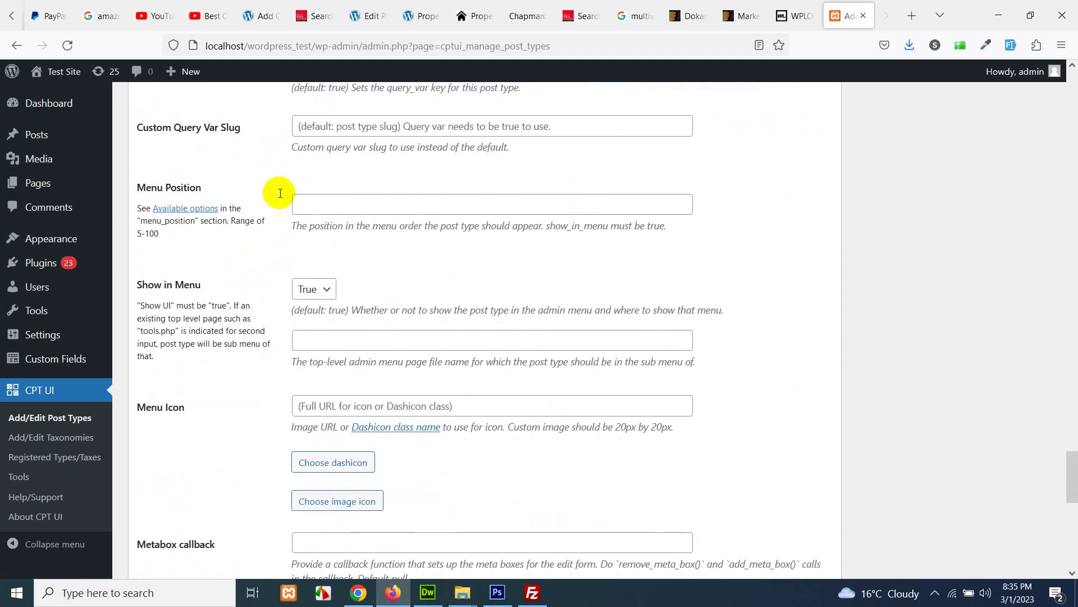
- Set the post type's Menu Position to 2
left_click(362, 211)
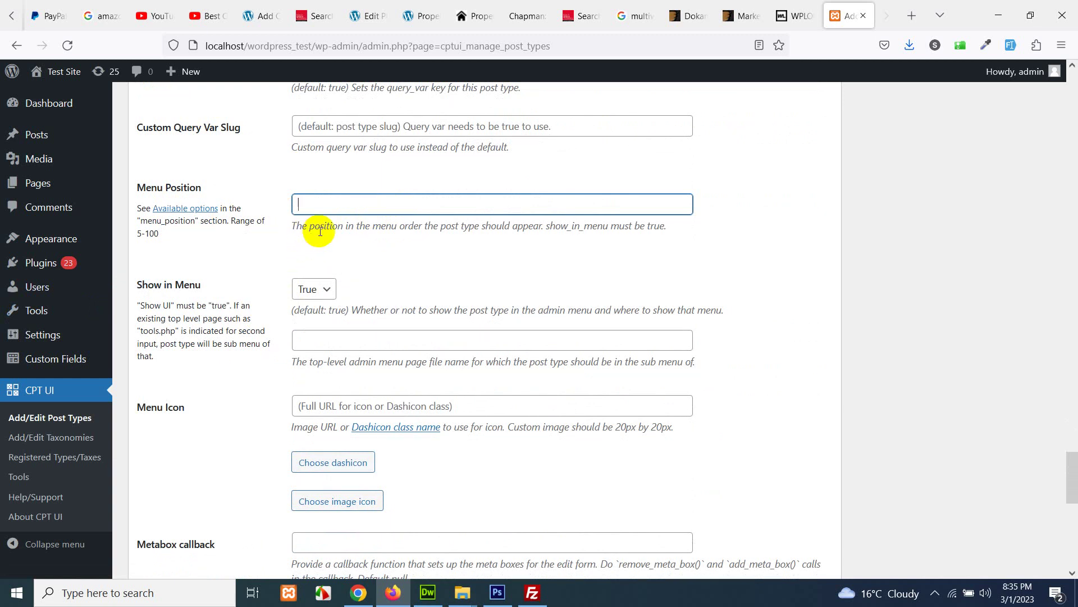
left_click(72, 145)
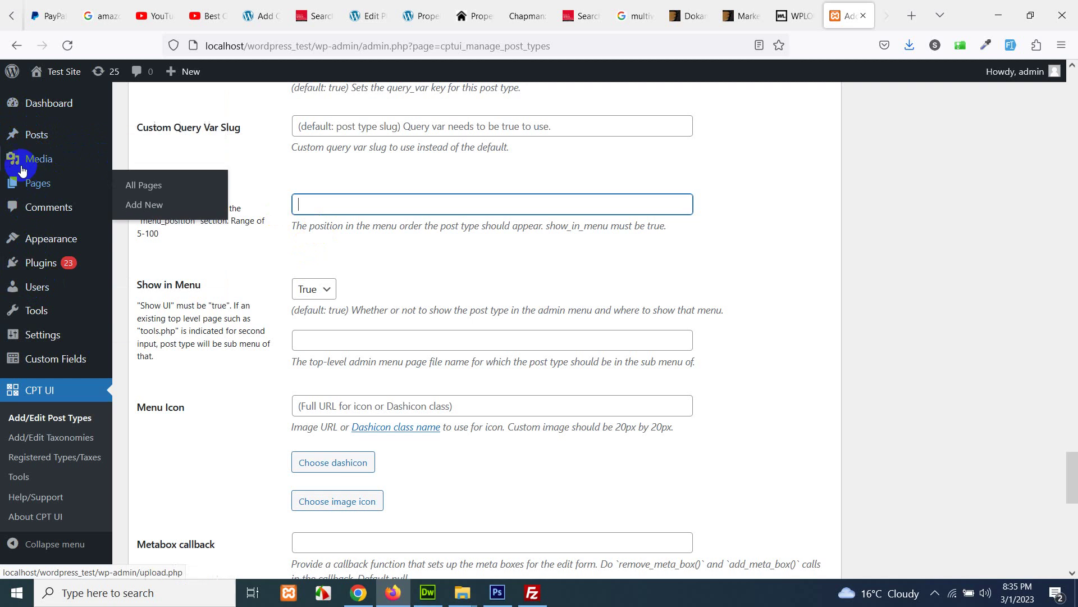
mouse_move(23, 220)
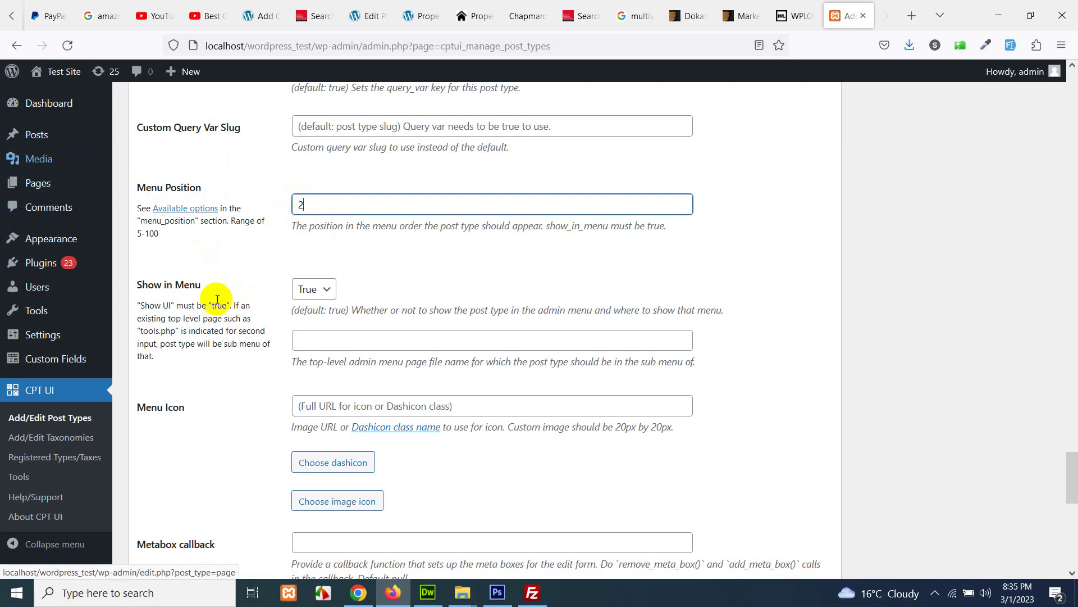
scroll(179, 331, "down", 3)
scroll(225, 348, "down", 6)
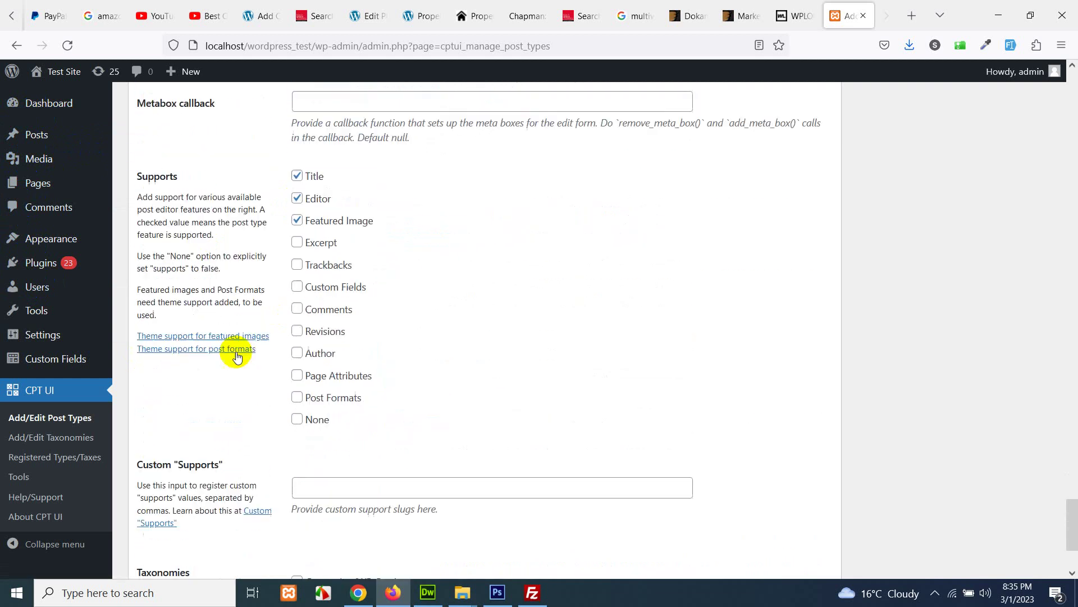
scroll(247, 236, "up", 2)
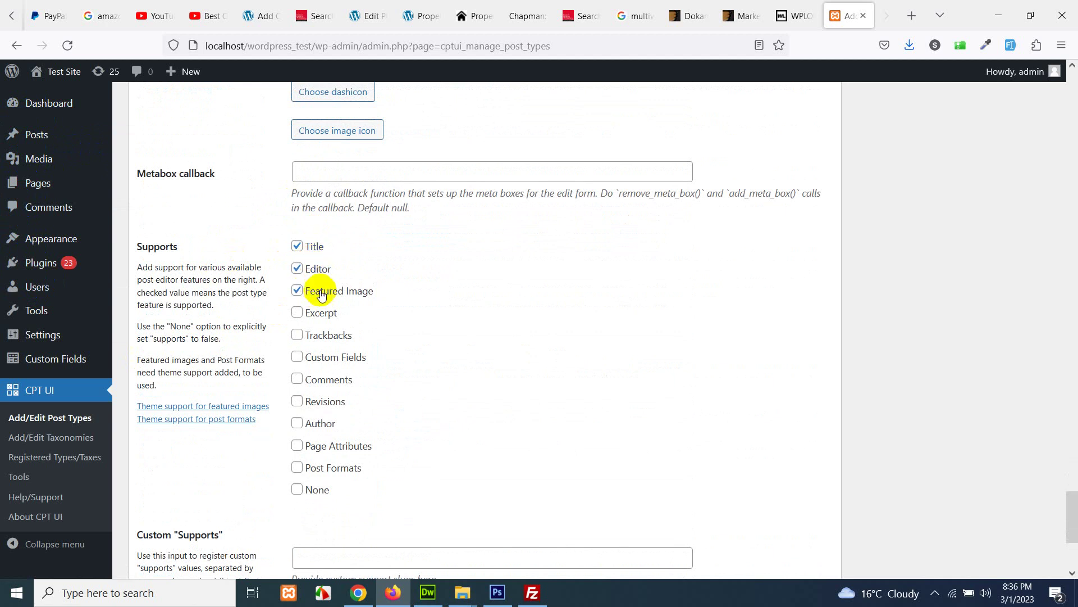
left_click(297, 290)
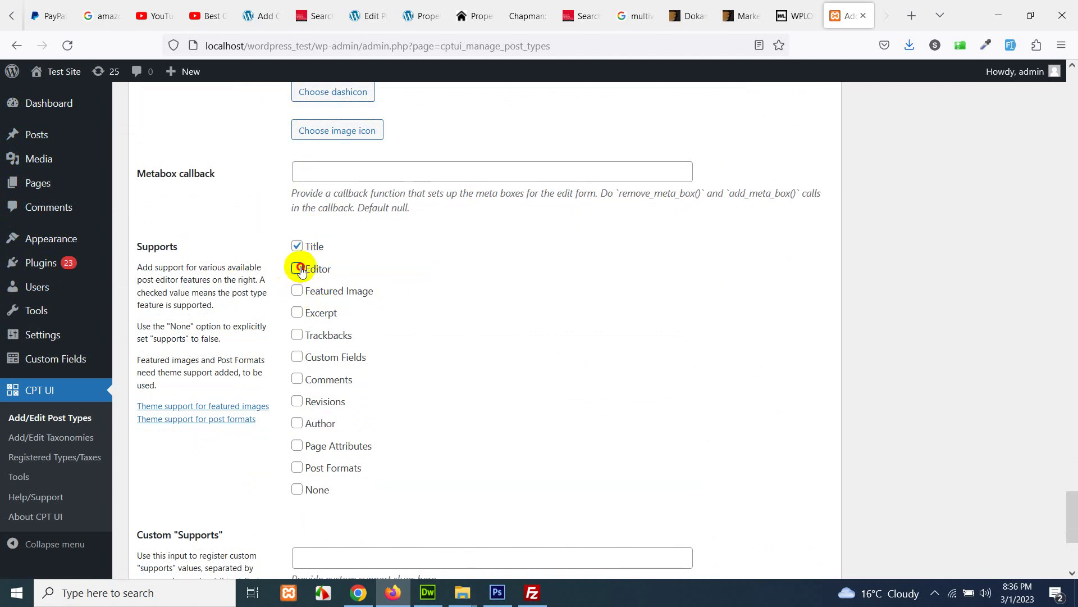
left_click(297, 290)
scroll(333, 375, "down", 1)
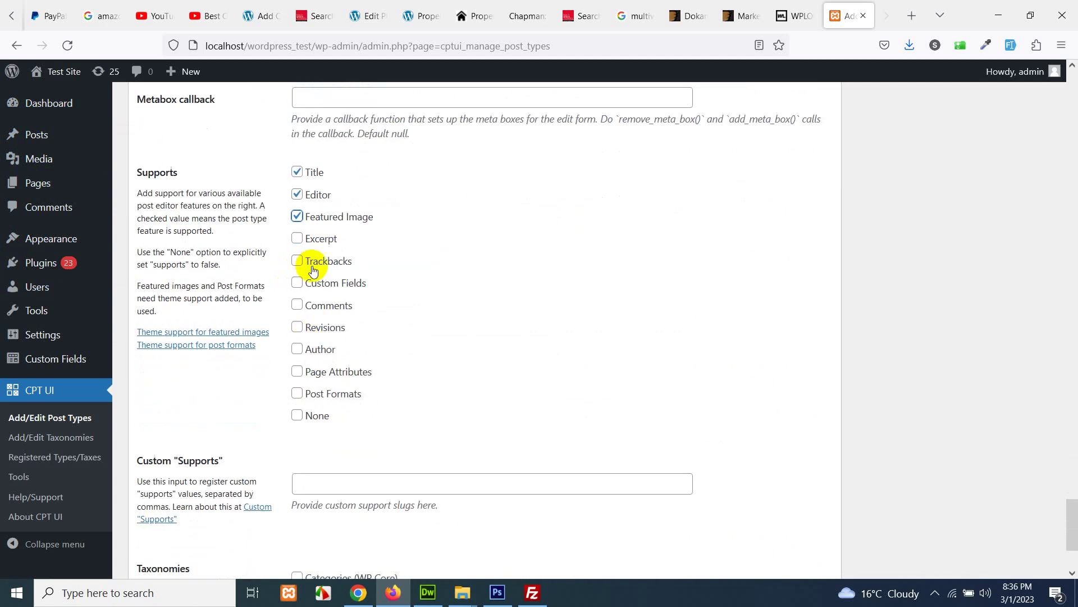
left_click(297, 283)
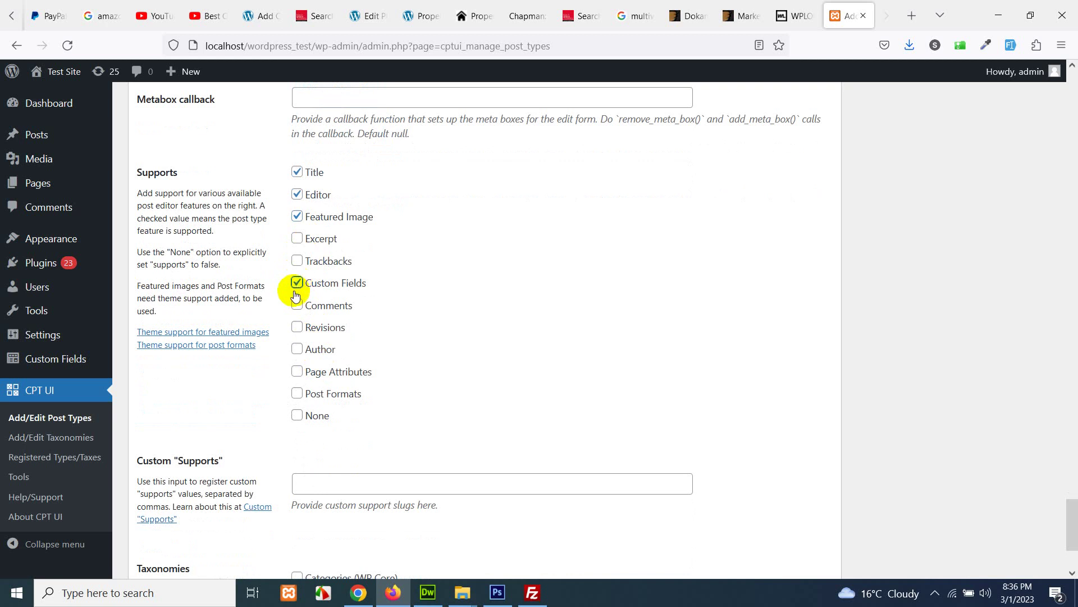
left_click(297, 283)
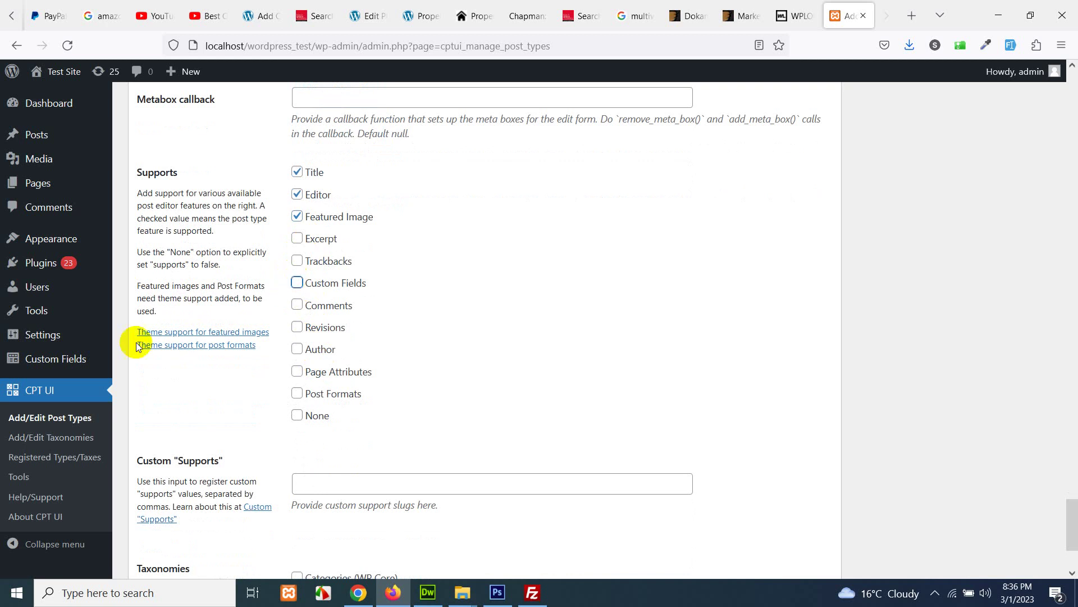
- Enable Comments and Revisions among the features the portfolio post type supports
mouse_move(36, 368)
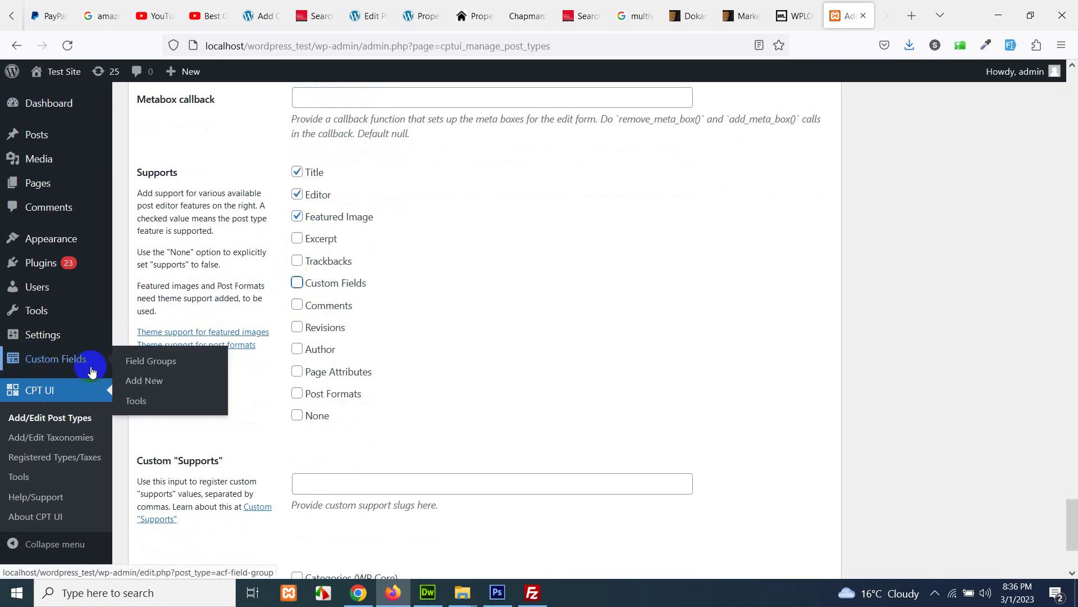
left_click(297, 308)
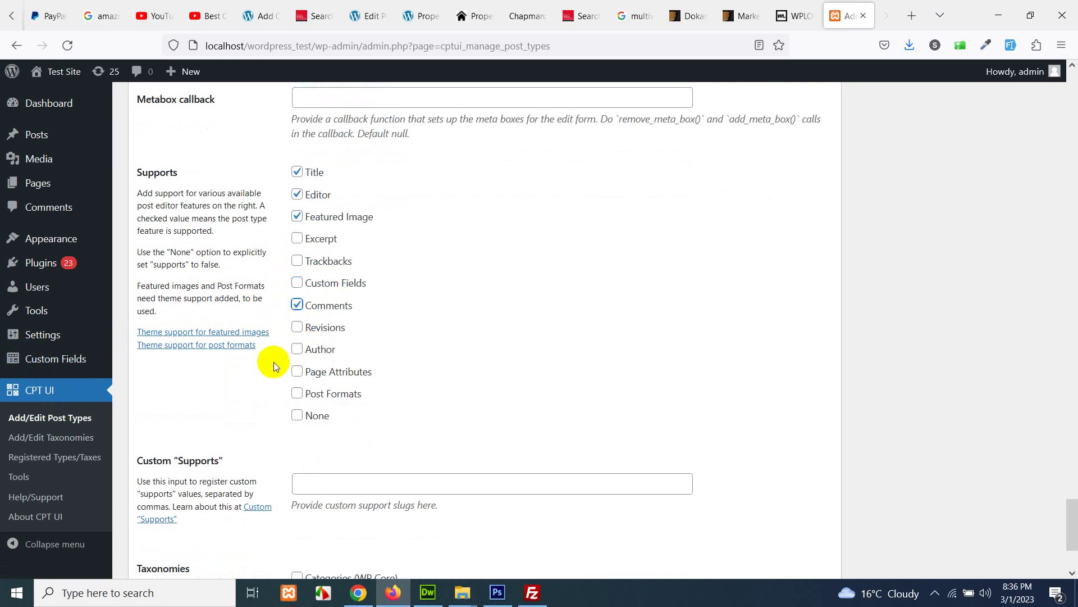
left_click(297, 328)
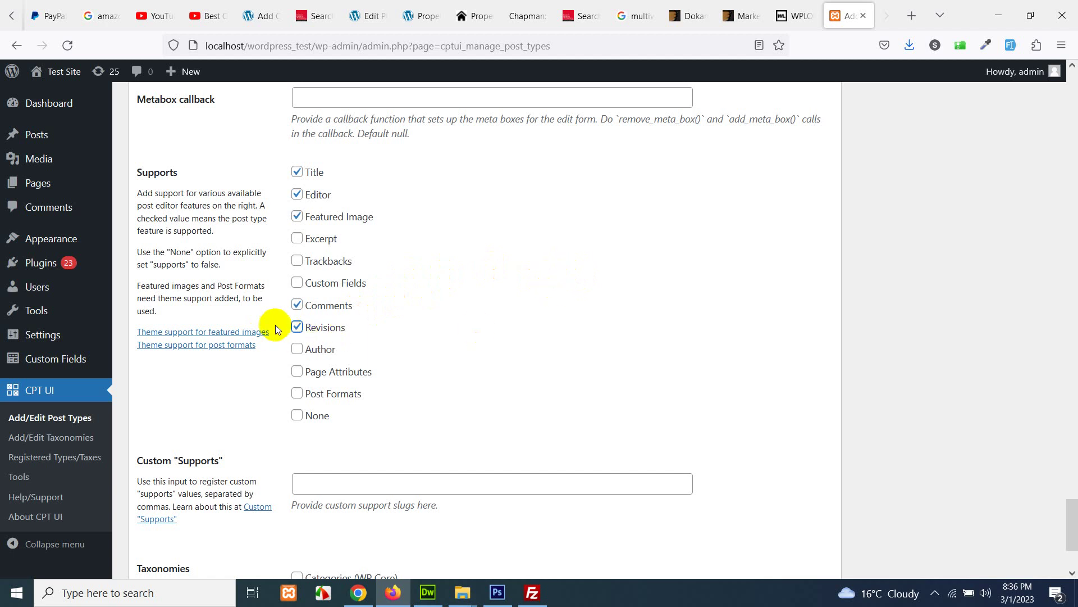
scroll(886, 254, "up", 1)
scroll(858, 261, "down", 4)
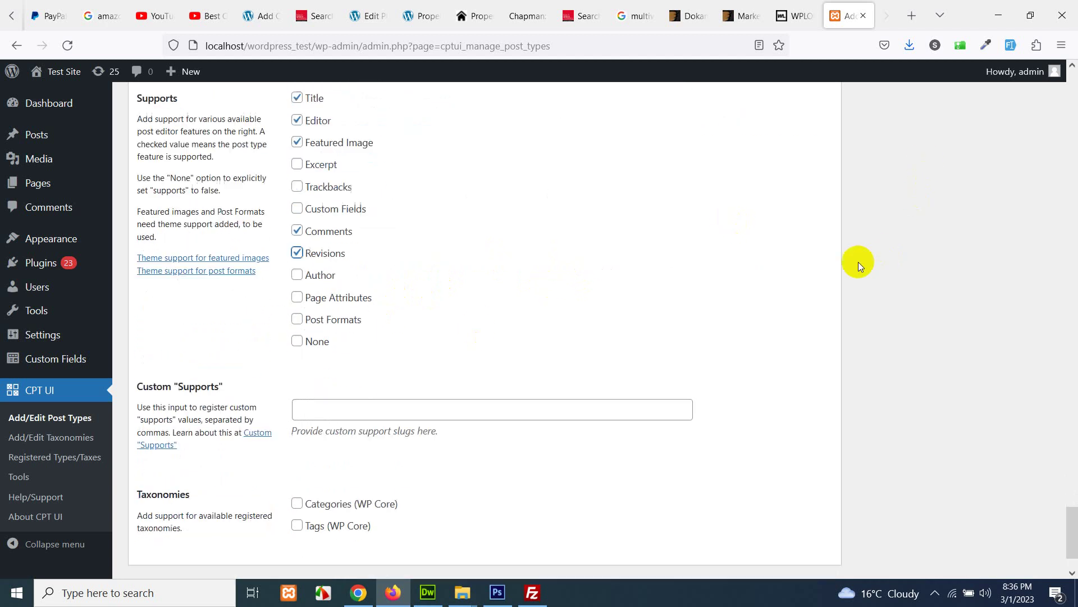
left_click(296, 199)
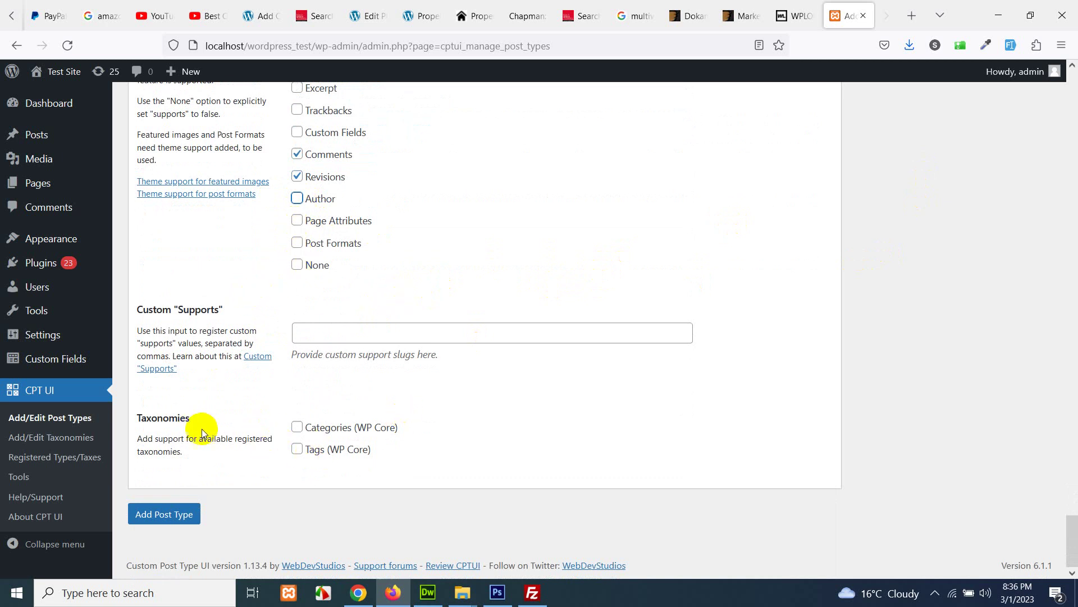
- Submit the completed form to add the portfolio post type
left_click(49, 366)
left_click(56, 445)
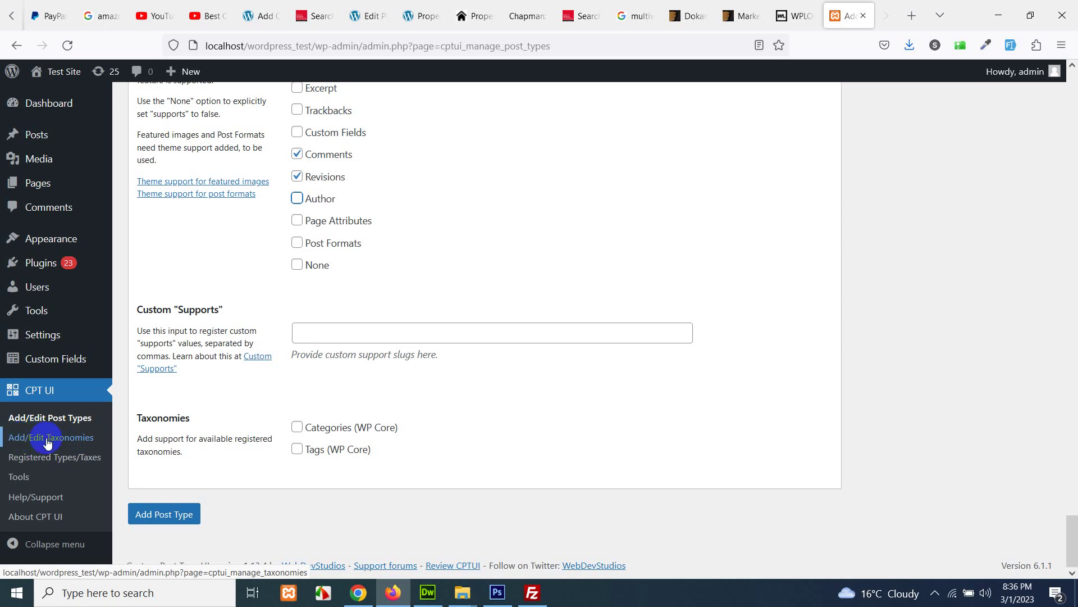
left_click(162, 520)
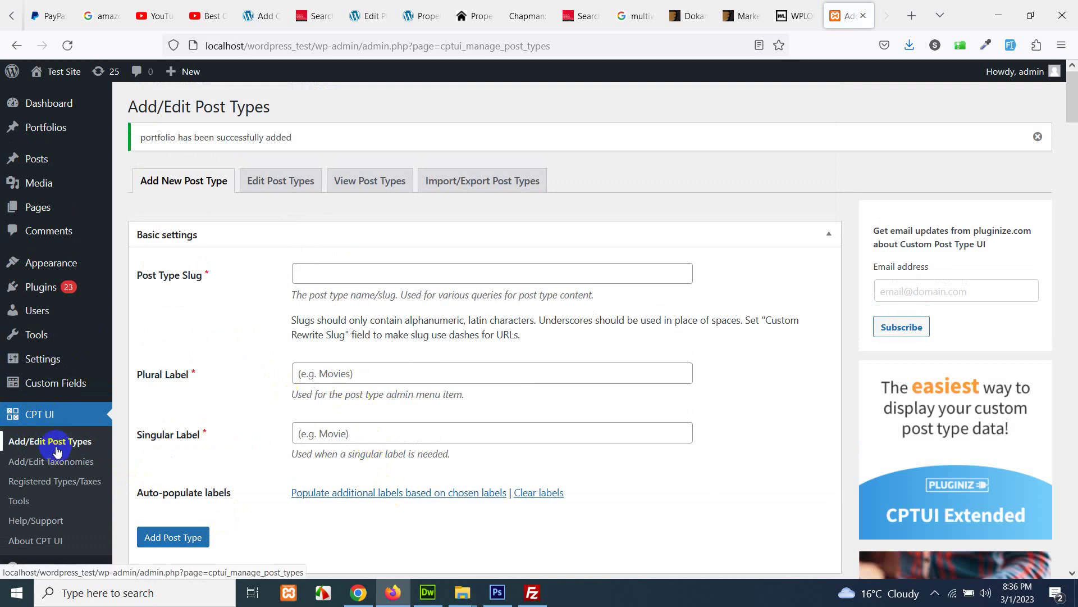
- Open the portfolio post type for editing and review its slug and its plural and singular labels
left_click(262, 187)
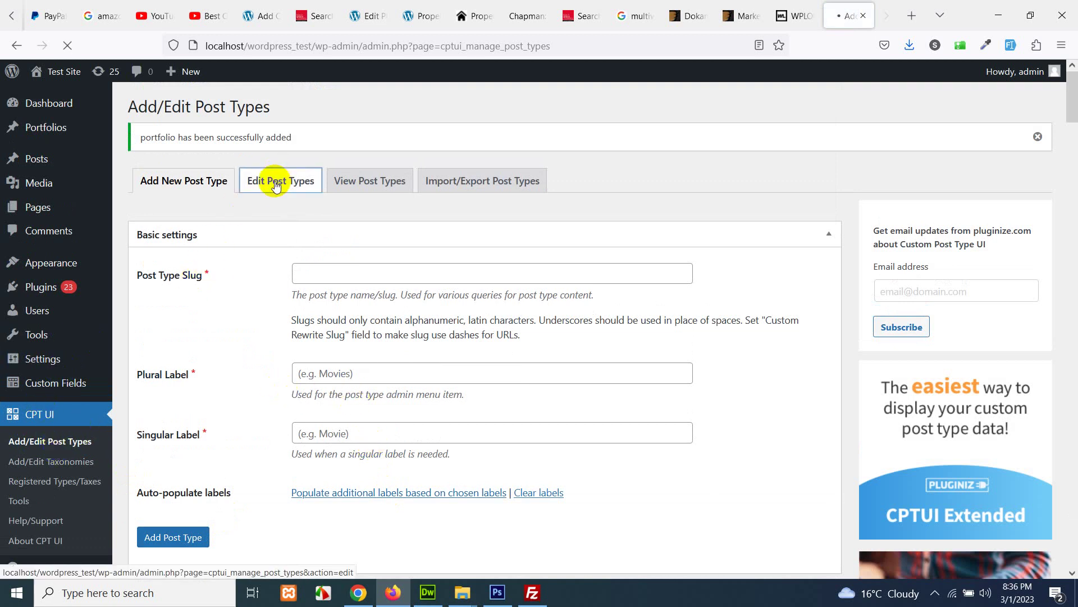
scroll(375, 362, "down", 1)
scroll(356, 149, "down", 1)
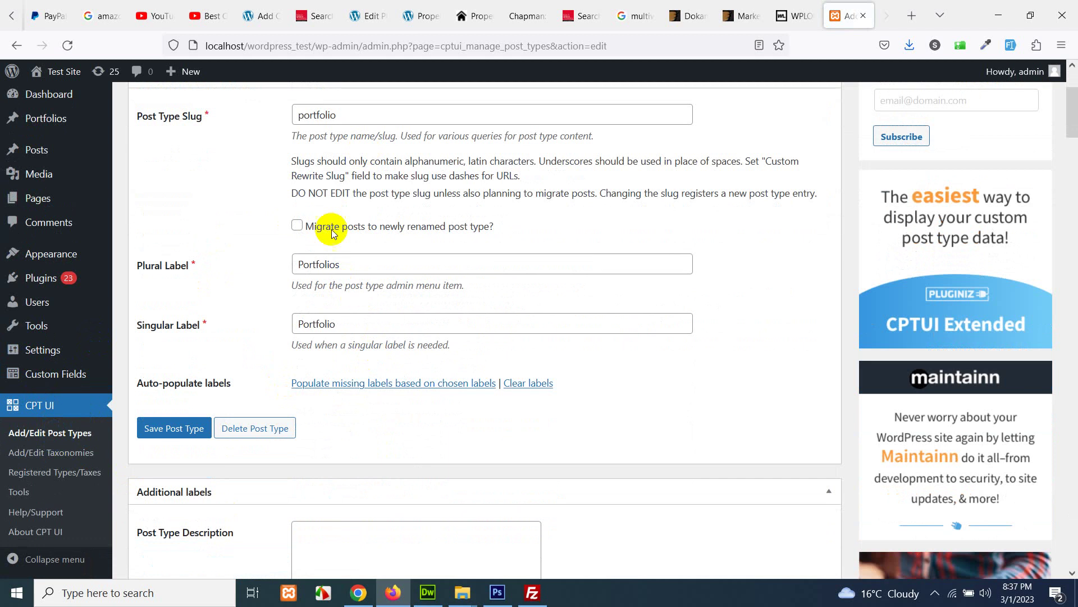
scroll(321, 354, "down", 3)
scroll(370, 365, "up", 4)
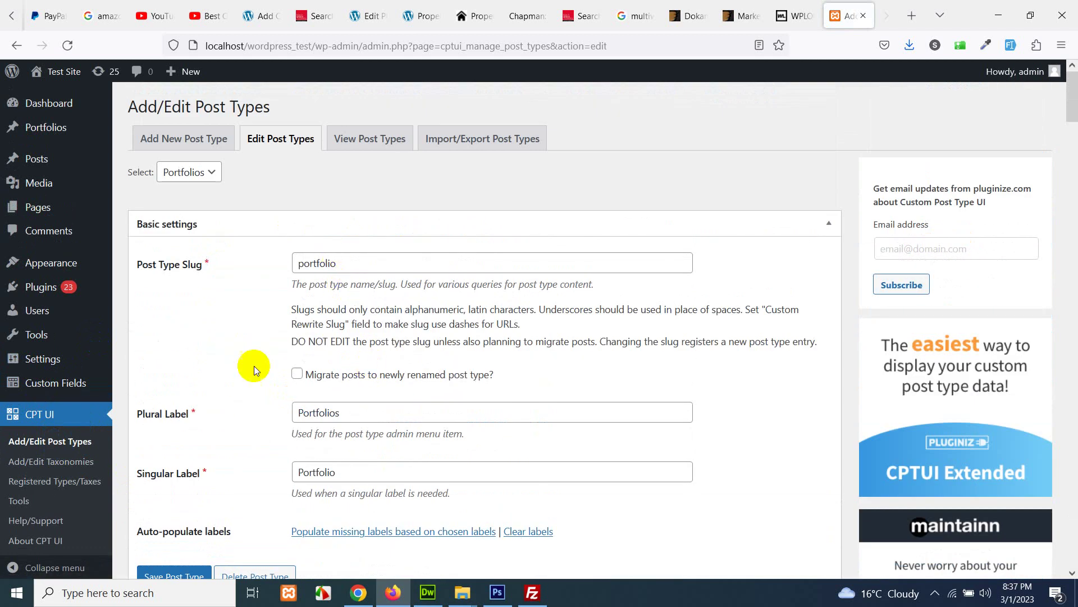
scroll(169, 404, "down", 3)
- Start a new taxonomy and set its slug to "portfolio_cat"
left_click(50, 464)
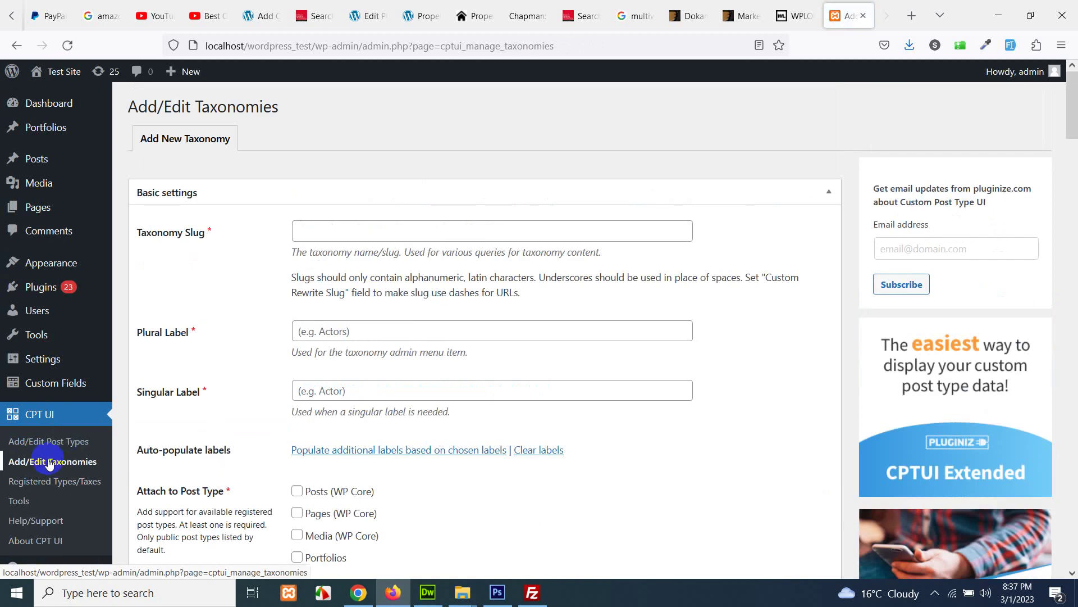
left_click(403, 233)
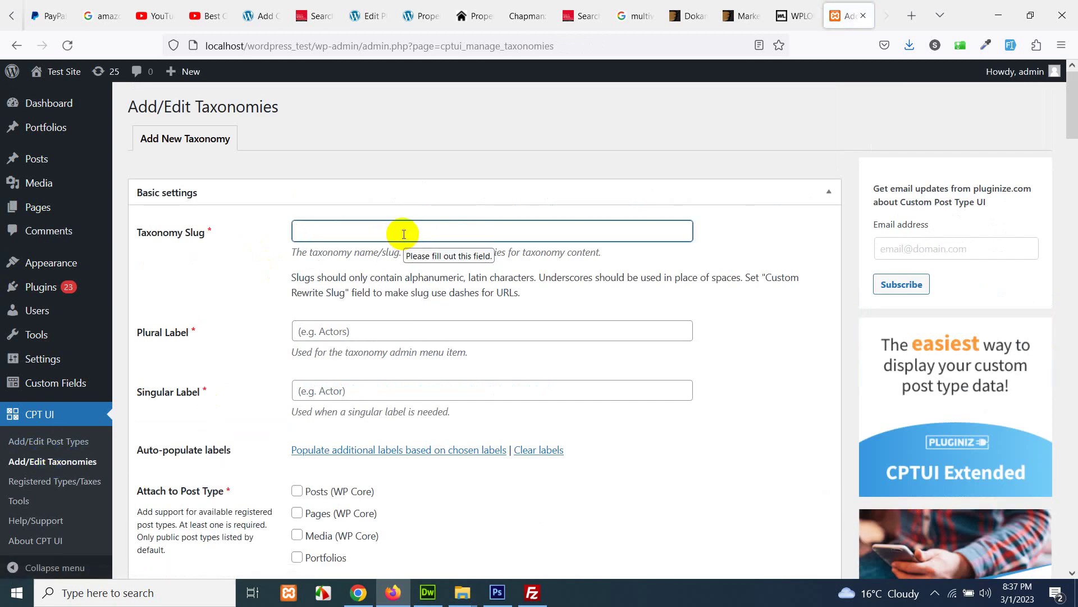
key("XF86MonBrightnessUp")
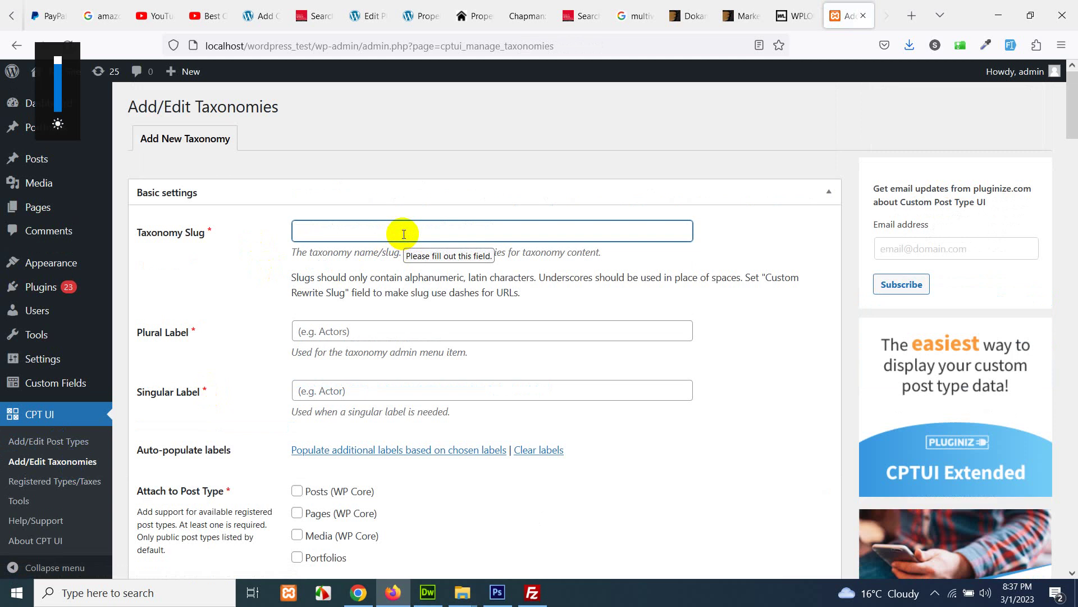
type("portfolio_cat")
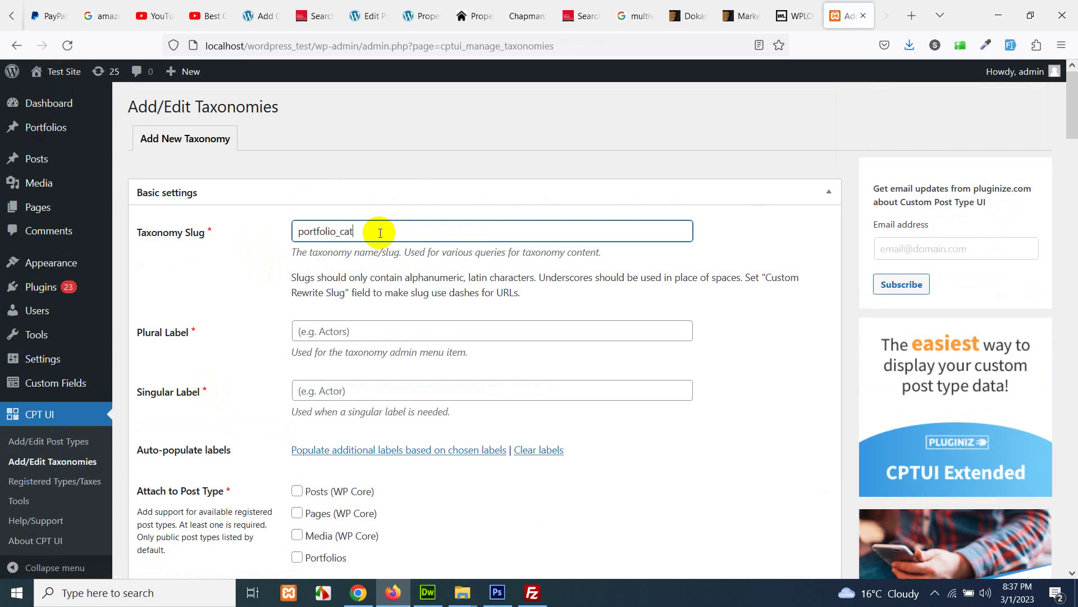
- Attach the portfolio_cat taxonomy to the Portfolios post type
left_click(366, 330)
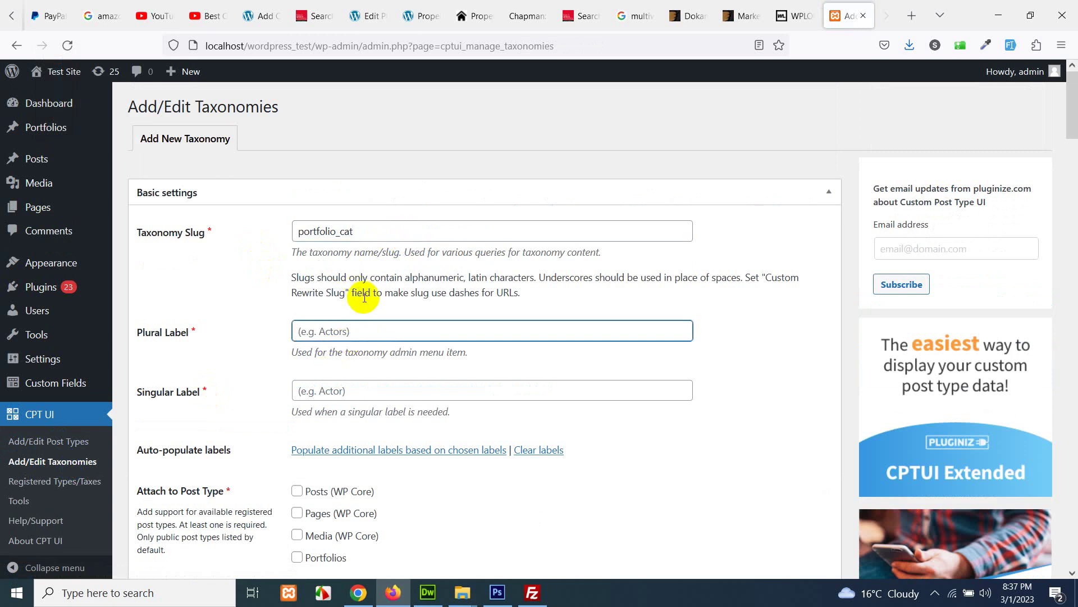
scroll(313, 354, "down", 2)
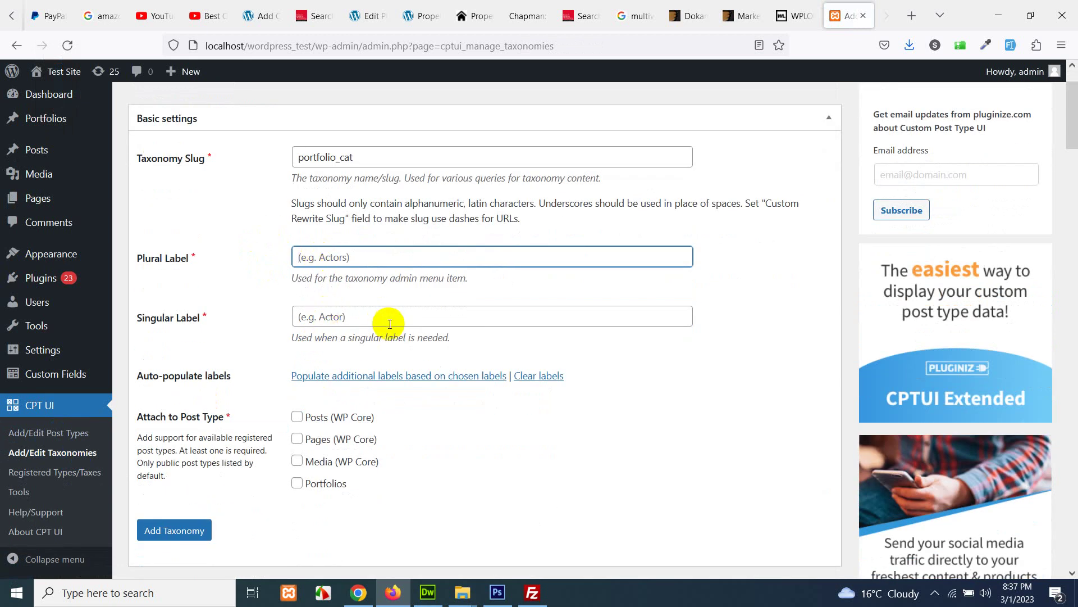
scroll(350, 321, "down", 3)
scroll(350, 323, "down", 1)
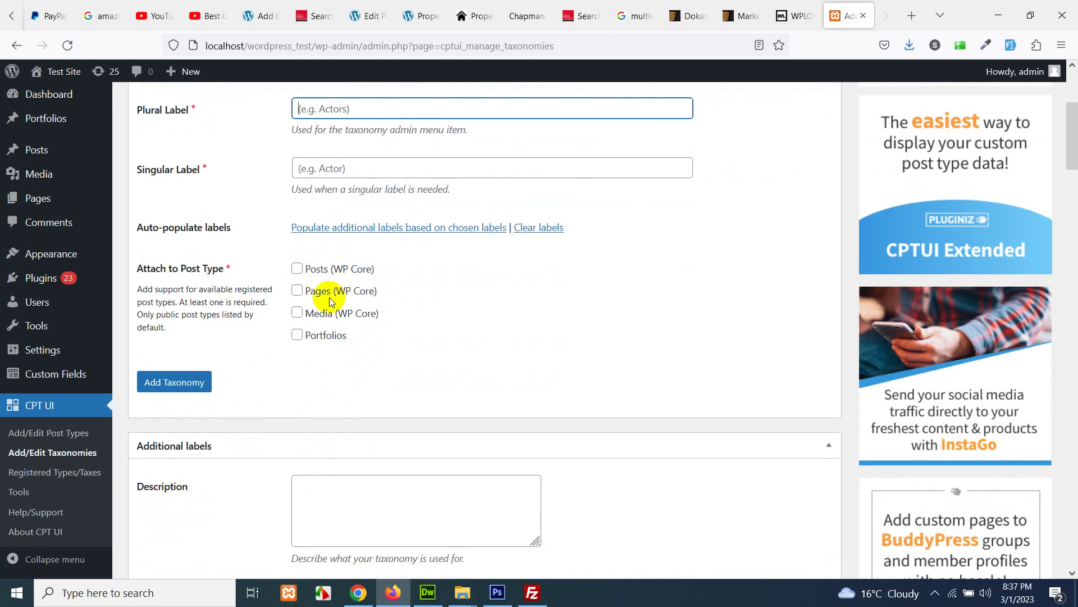
scroll(299, 291, "up", 2)
scroll(269, 234, "up", 2)
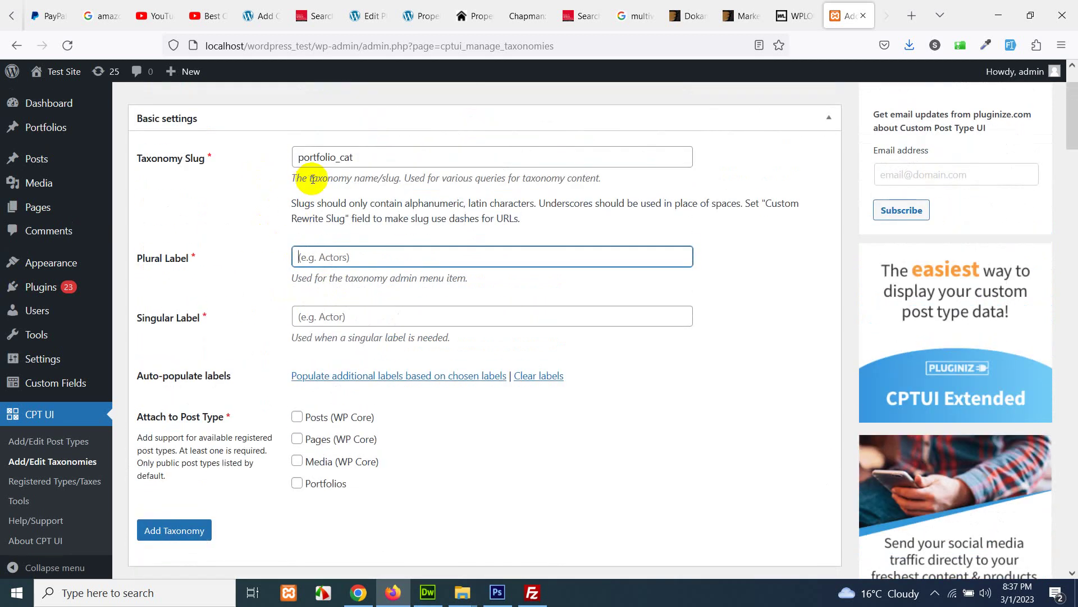
scroll(292, 359, "down", 3)
left_click(297, 335)
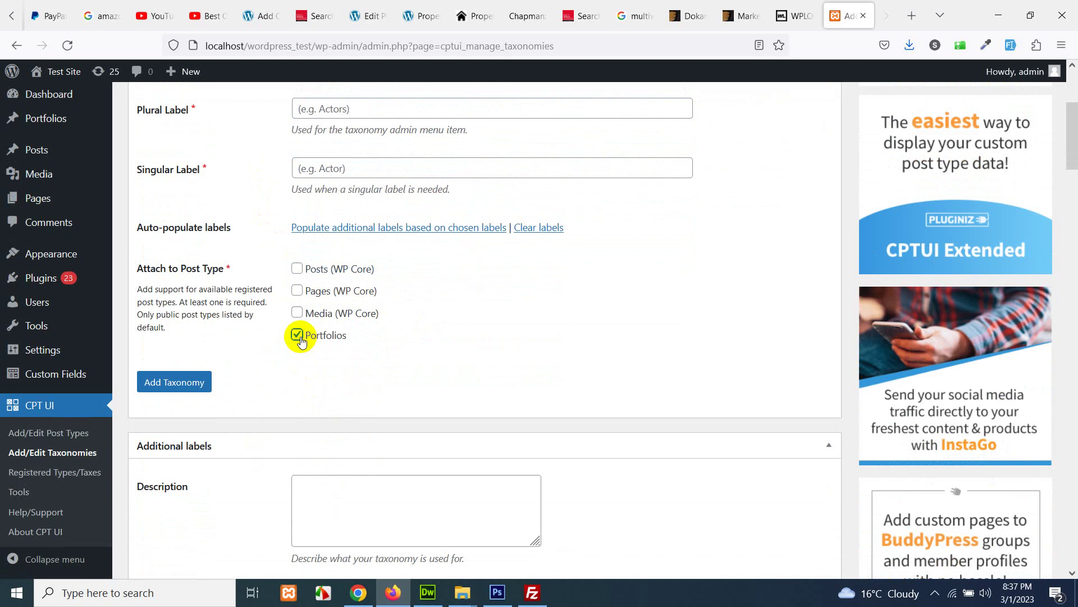
- Review the new taxonomy's additional labels and its settings down to Default Term
scroll(168, 386, "down", 3)
scroll(288, 298, "down", 9)
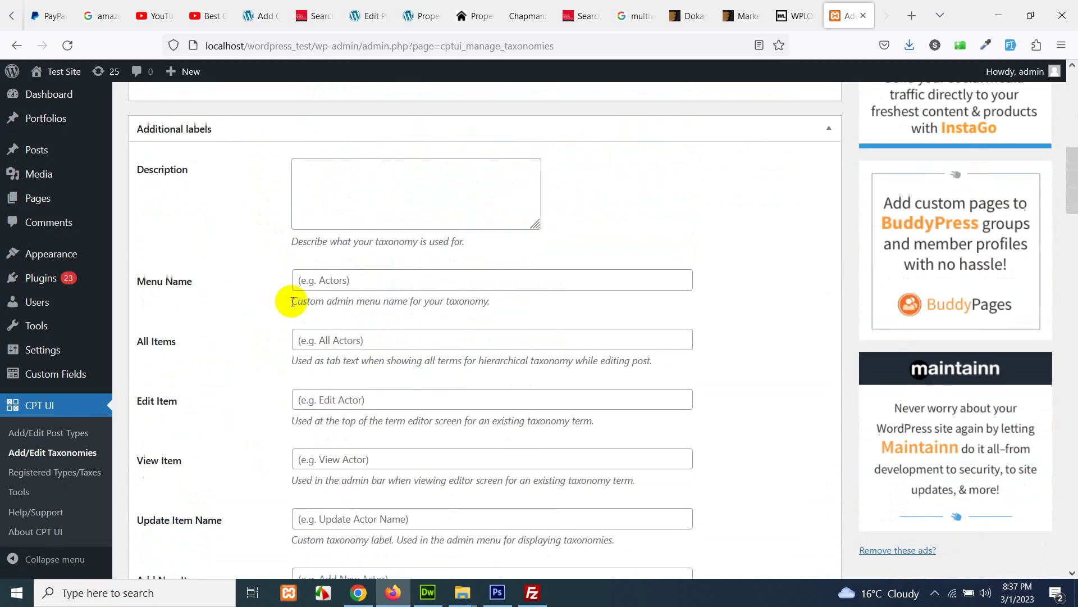
scroll(334, 283, "up", 6)
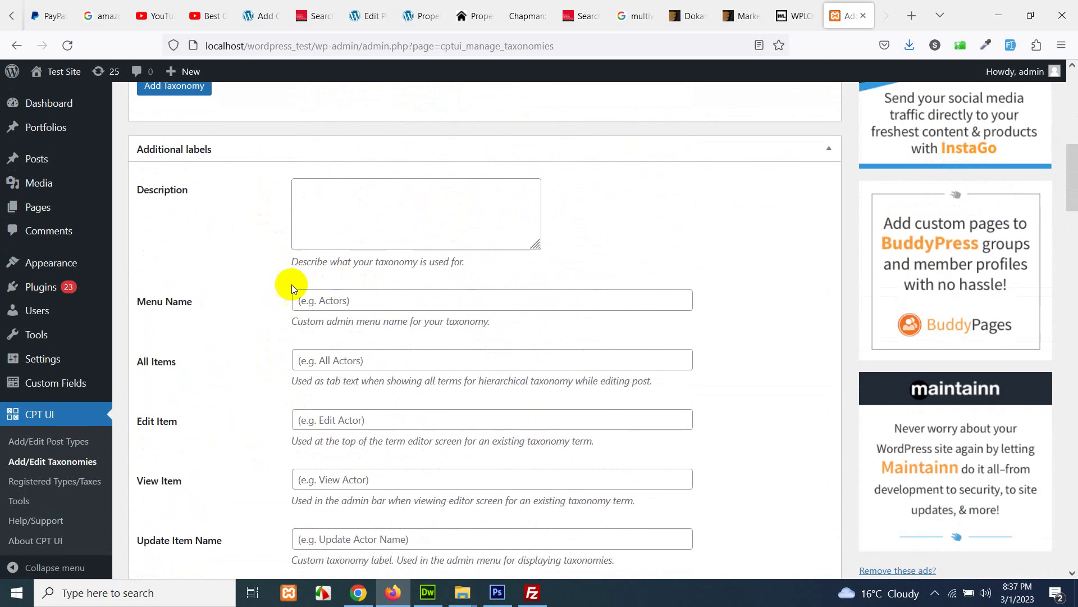
scroll(370, 305, "down", 1)
scroll(370, 305, "down", 4)
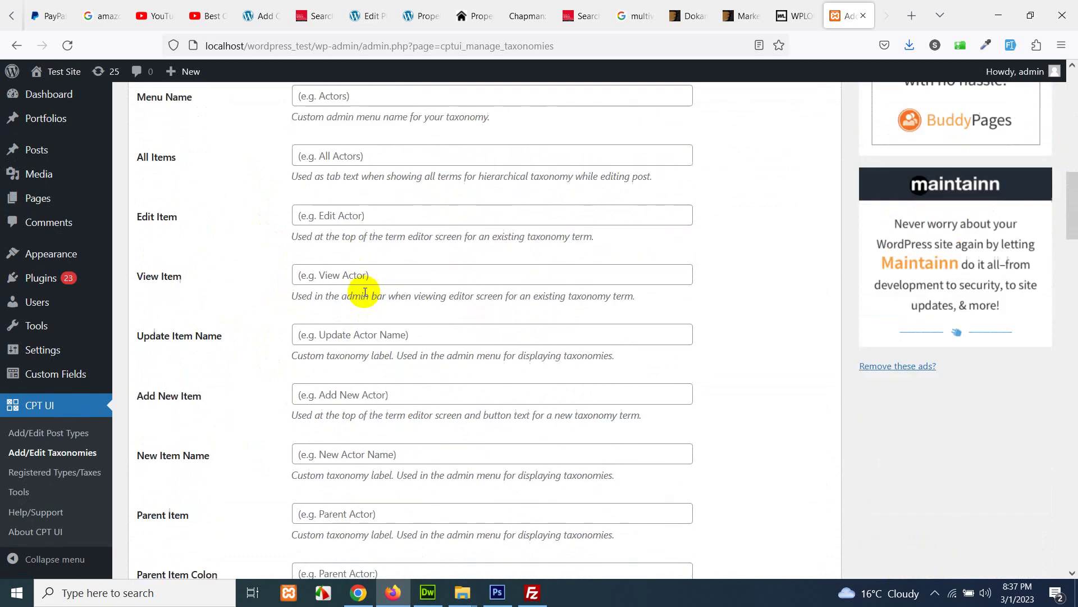
left_click(45, 439)
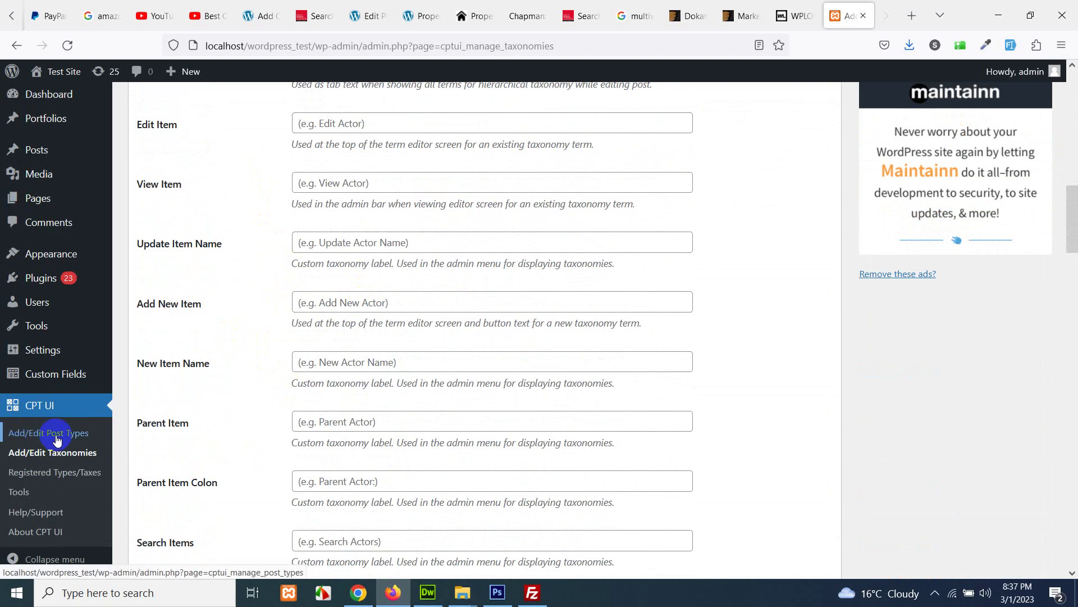
scroll(265, 449, "down", 18)
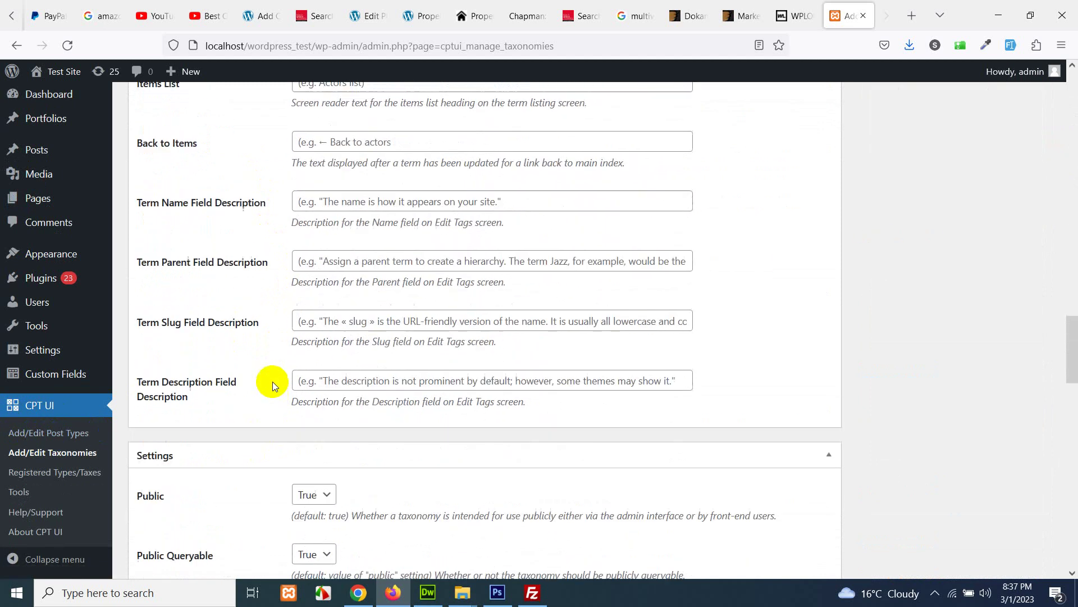
scroll(223, 378, "down", 20)
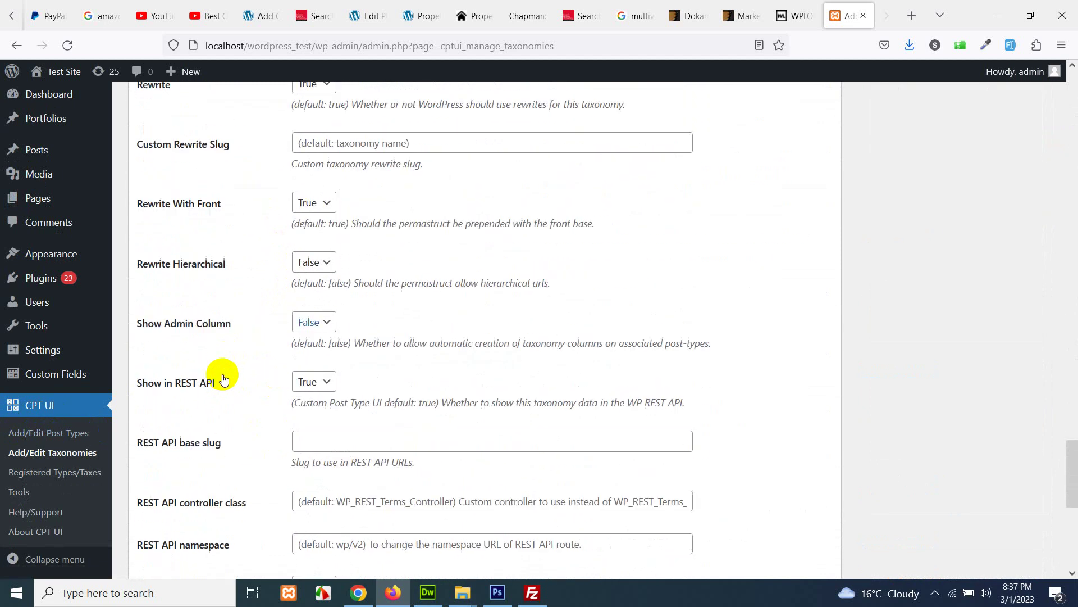
scroll(223, 374, "down", 1)
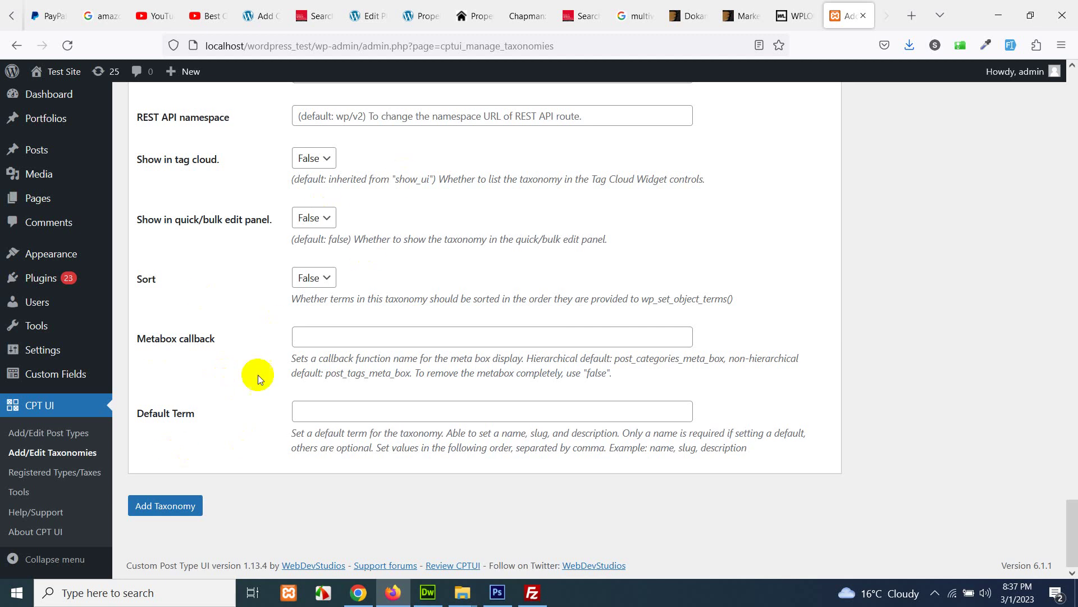
- Set the taxonomy's plural label to "Portfolio Cats" and singular label to "Portfolio Cat", and add the taxonomy
left_click(165, 505)
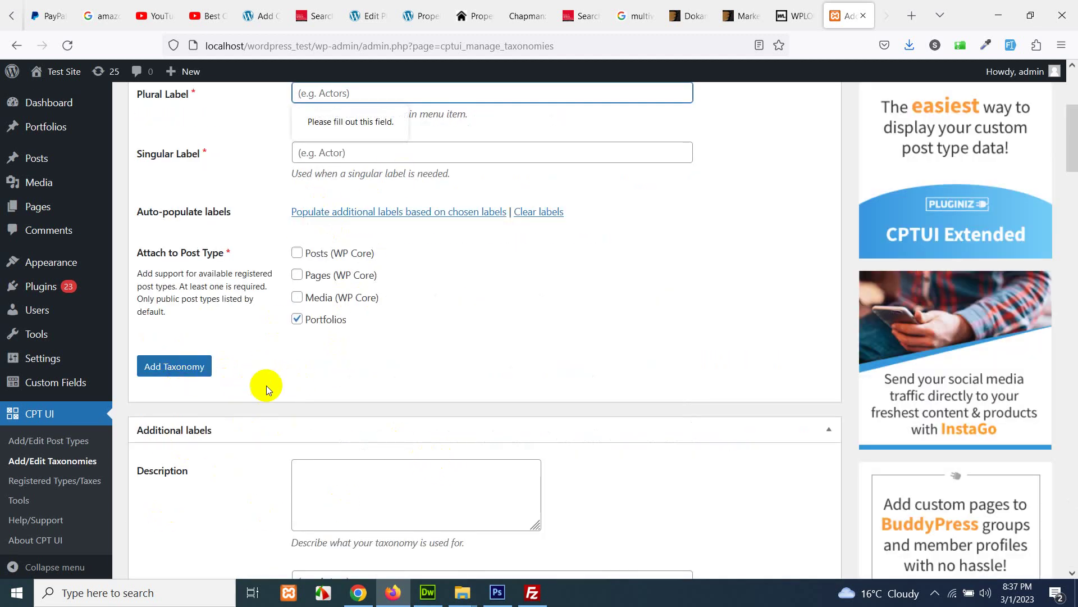
scroll(325, 356, "up", 3)
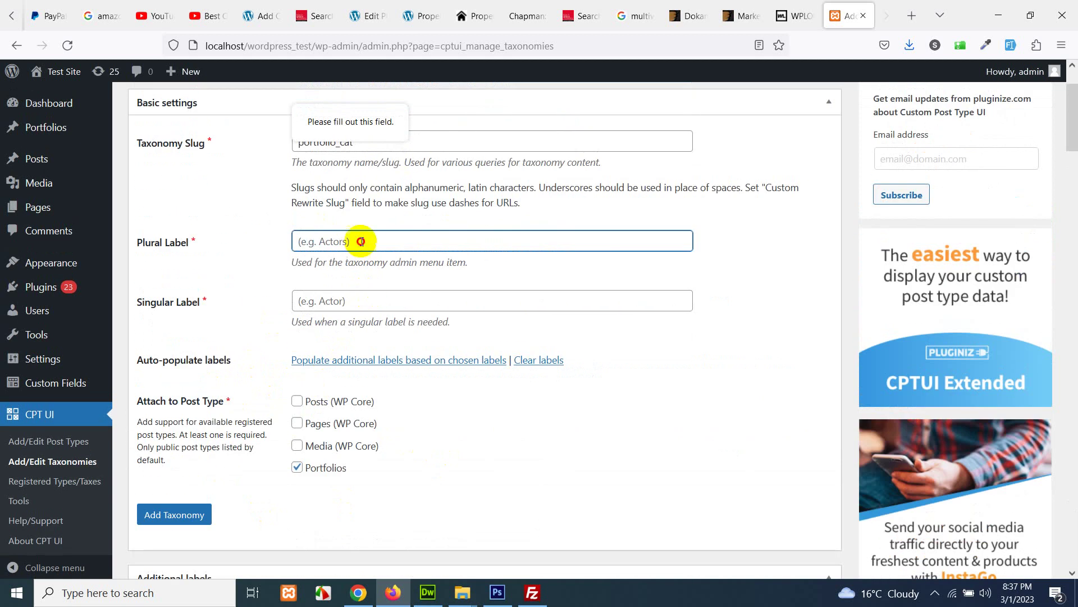
scroll(456, 347, "up", 2)
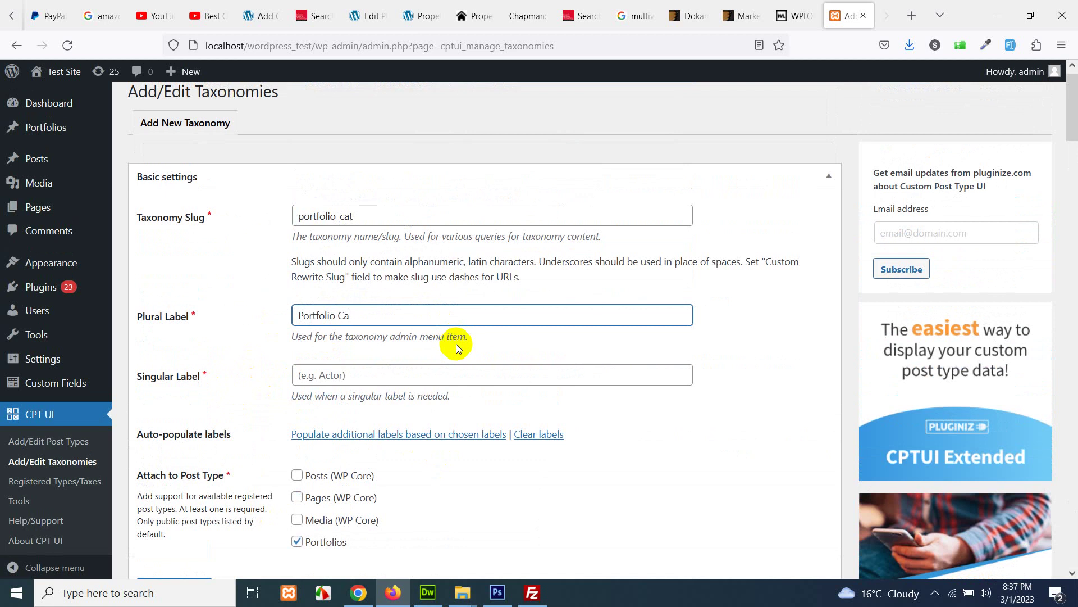
left_click(446, 376)
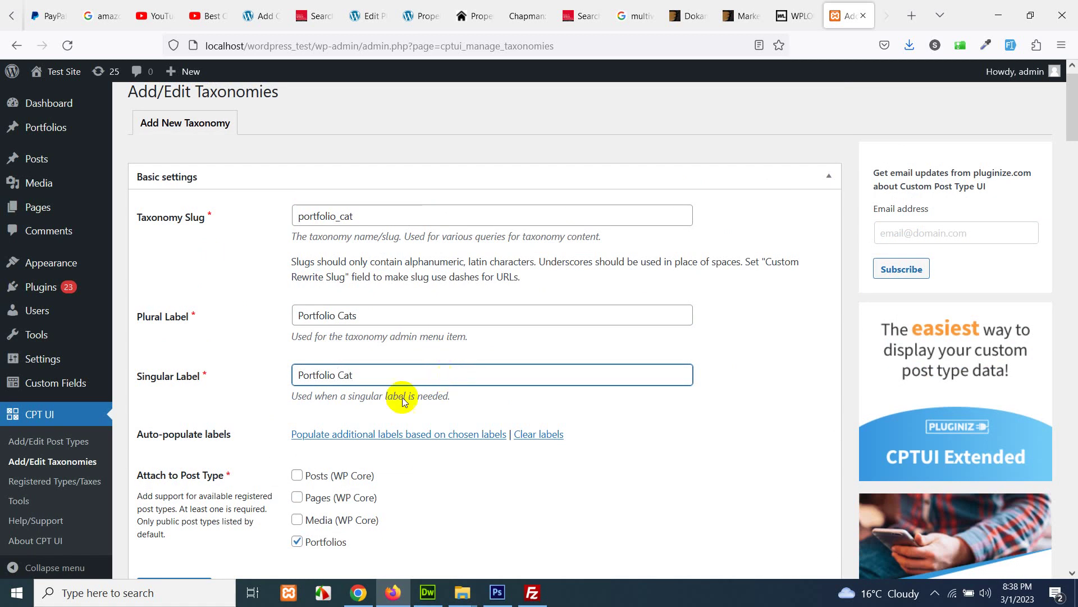
scroll(191, 427, "down", 2)
left_click(188, 518)
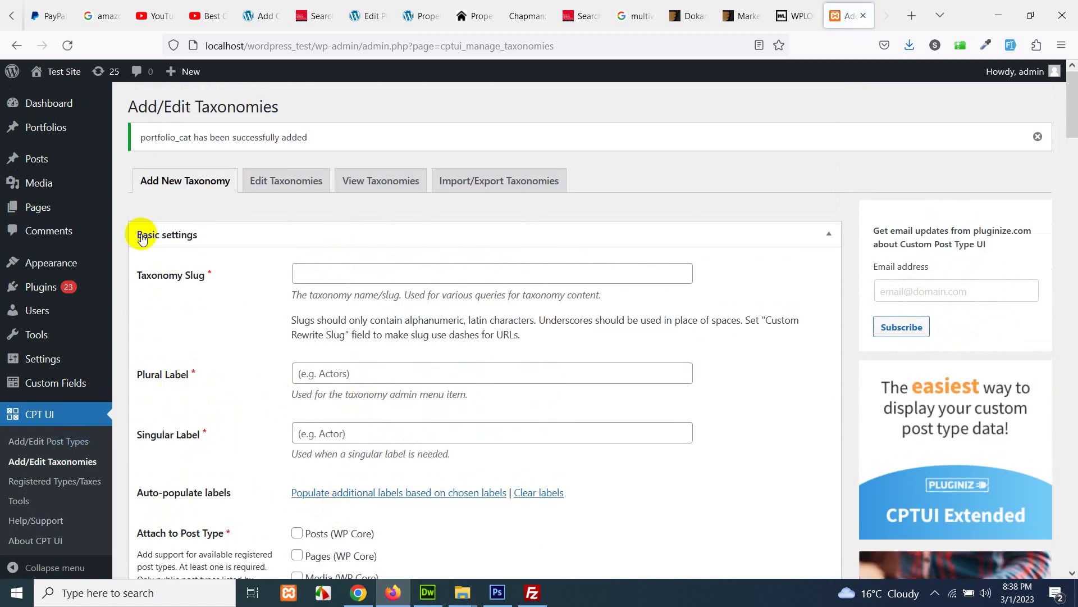
- Start a new portfolio entry and enter "Business" as a new portfolio category in its settings
left_click(26, 129)
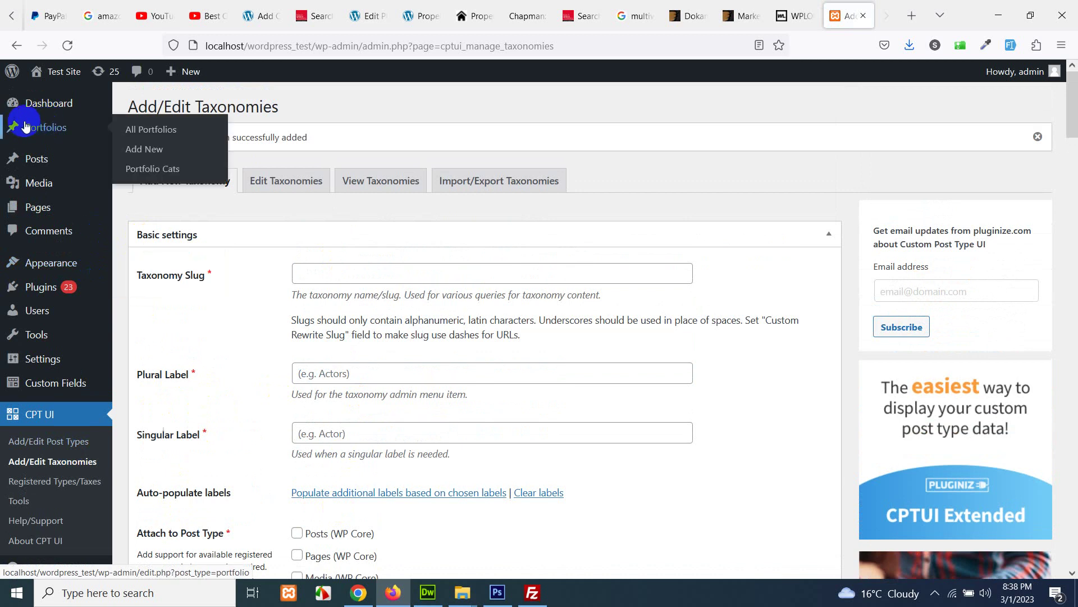
left_click(160, 168)
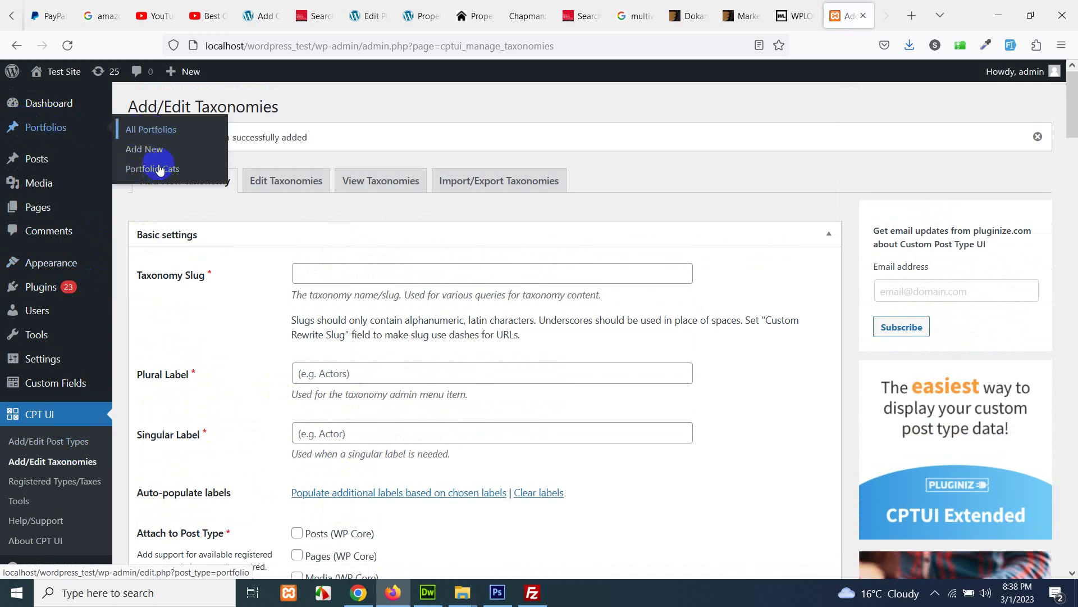
left_click(153, 149)
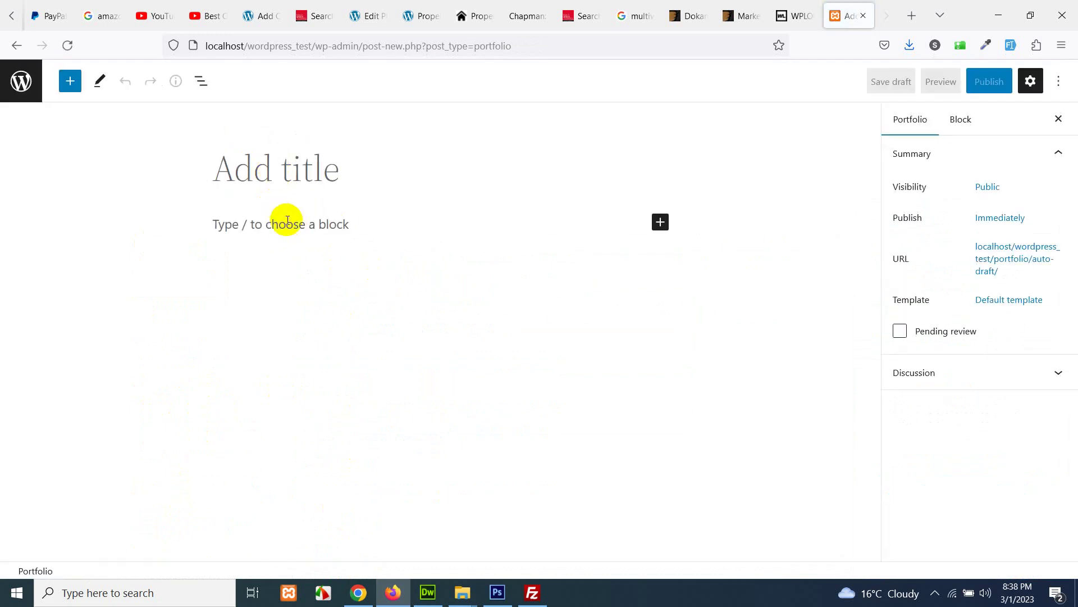
left_click(284, 222)
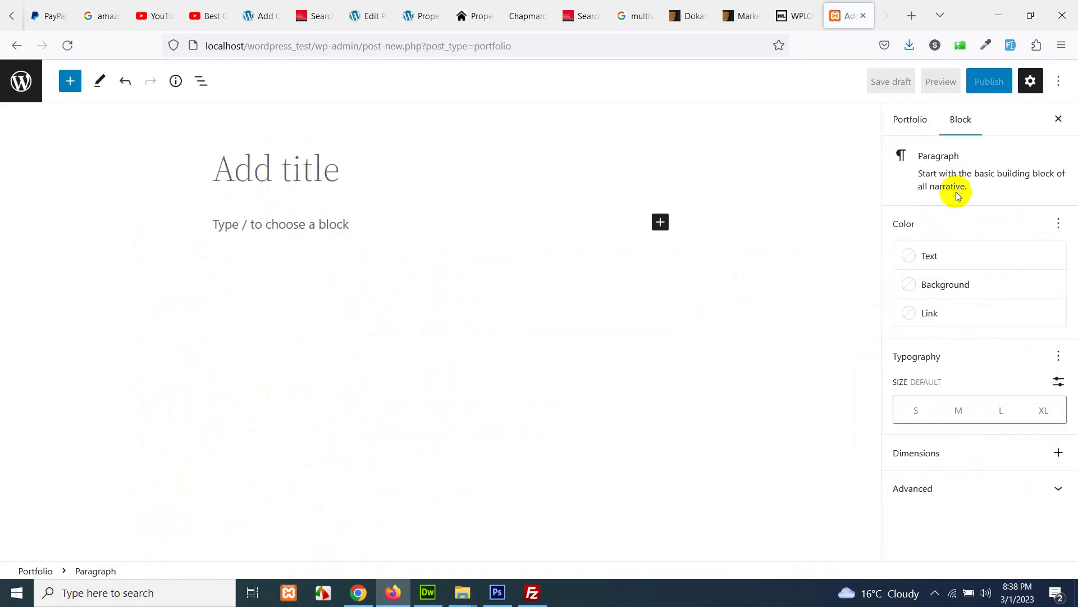
left_click(899, 118)
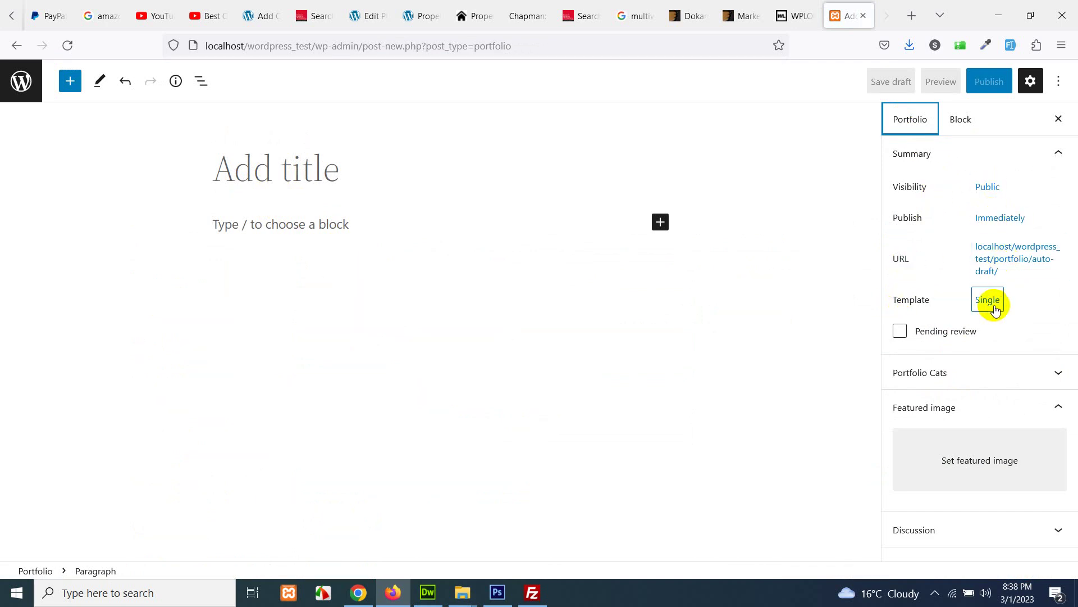
left_click(945, 374)
scroll(945, 377, "down", 2)
left_click(937, 345)
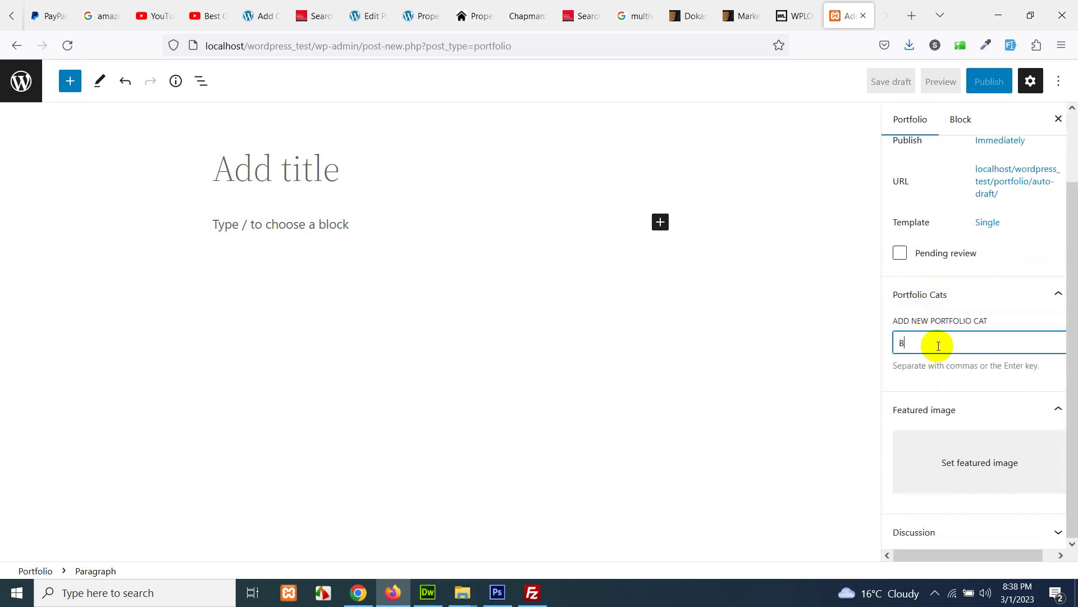
- Title the new portfolio entry "Business Cards" and place the cursor in its empty body paragraph
left_click(365, 163)
type("Bu")
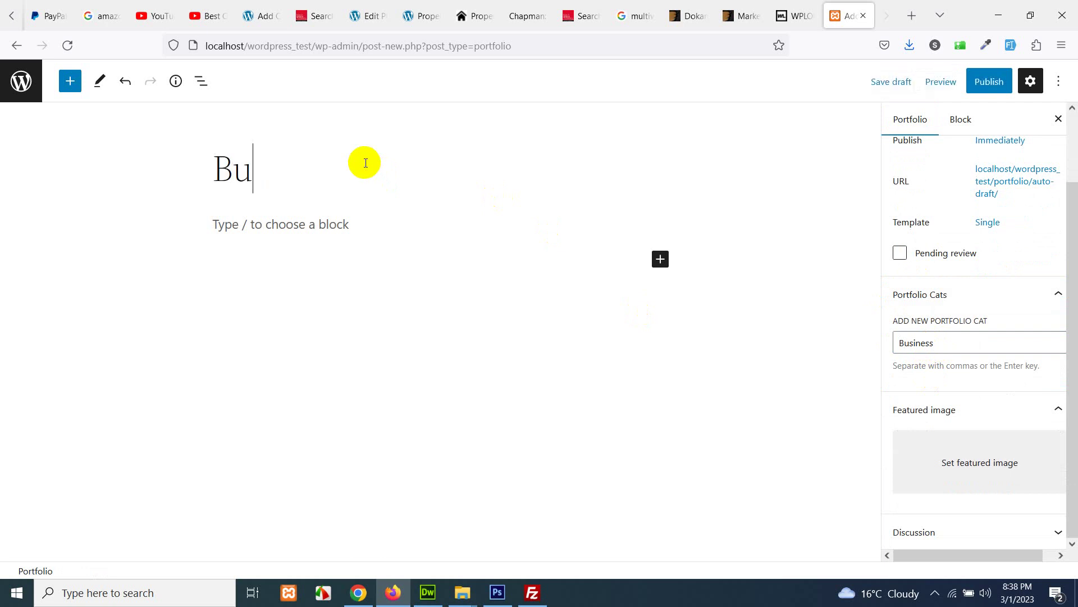
type("siness Cards")
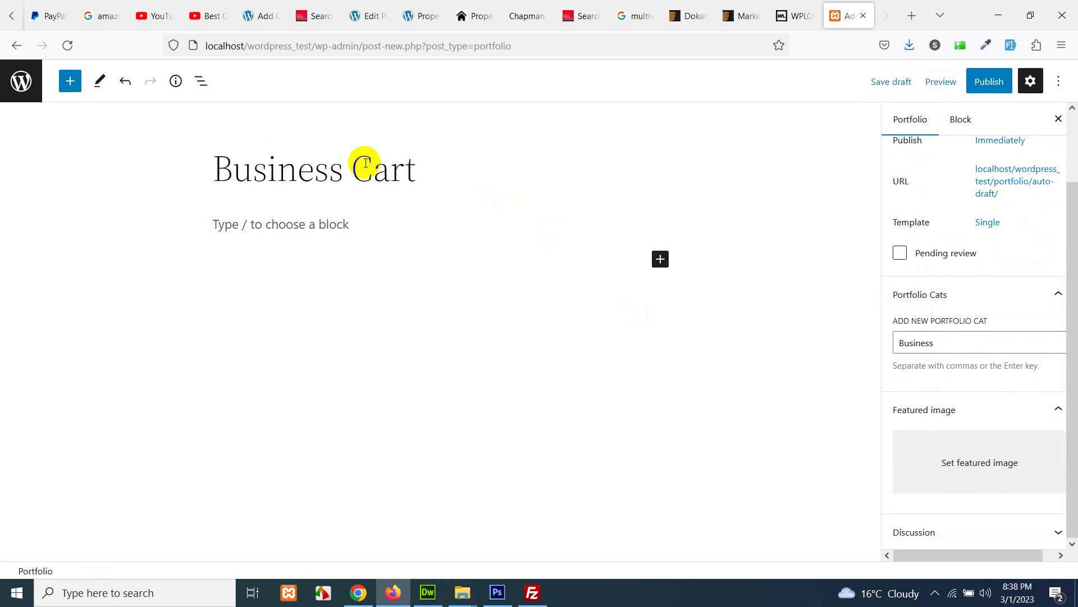
left_click(372, 223)
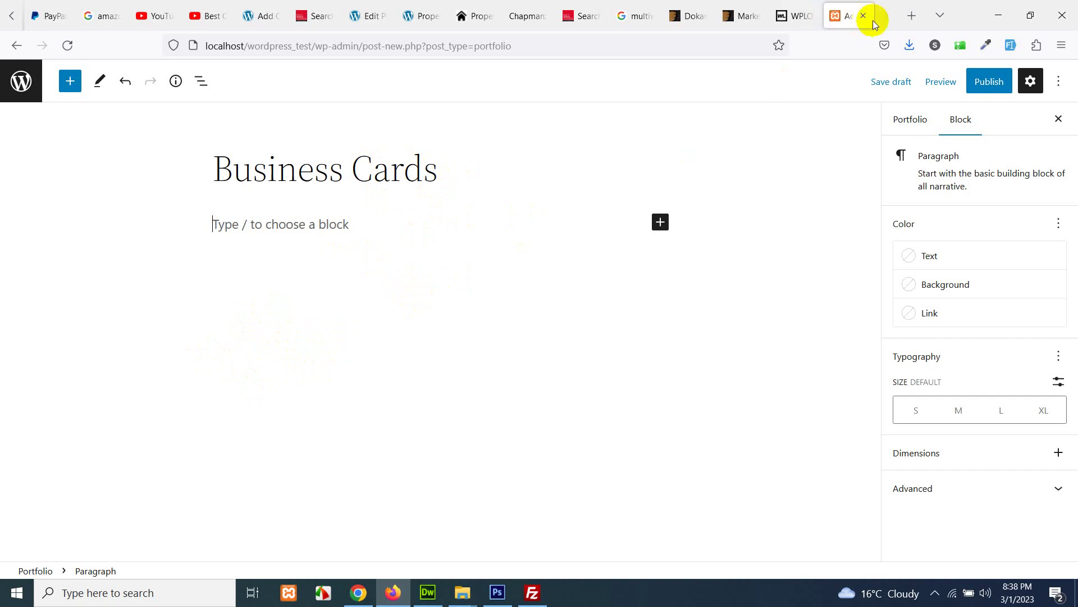
- Open the portfolios list in a new browser tab and start a new custom field group from there
right_click(21, 81)
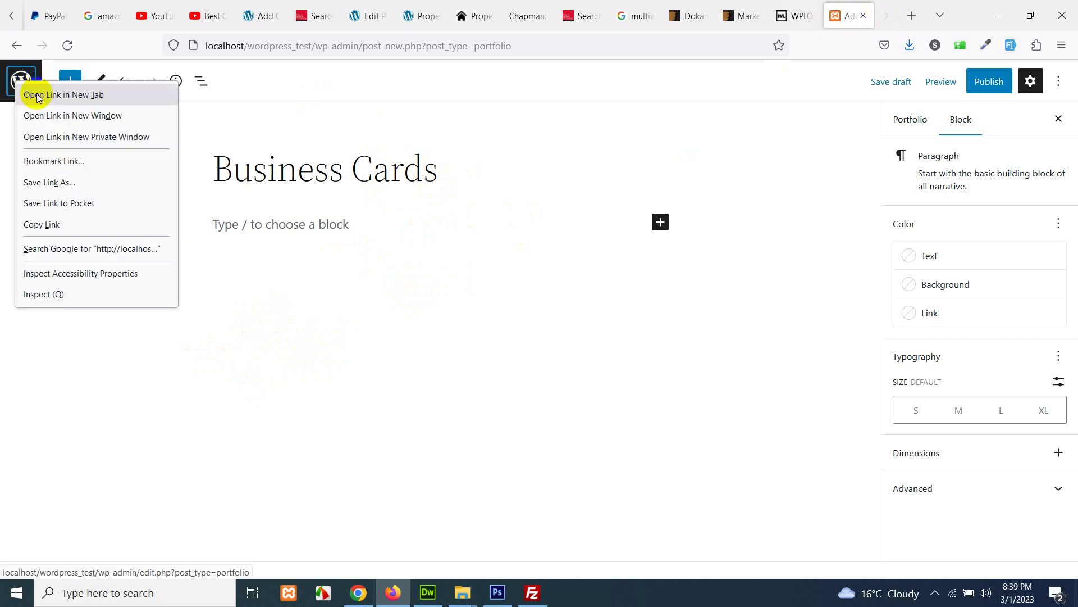
left_click(65, 94)
left_click(841, 5)
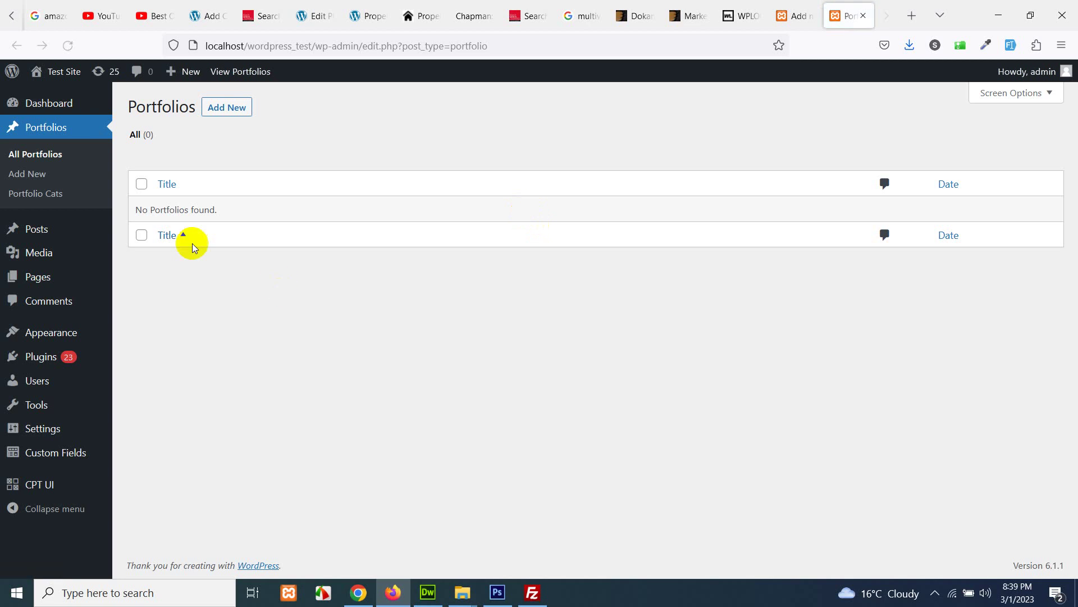
mouse_move(41, 458)
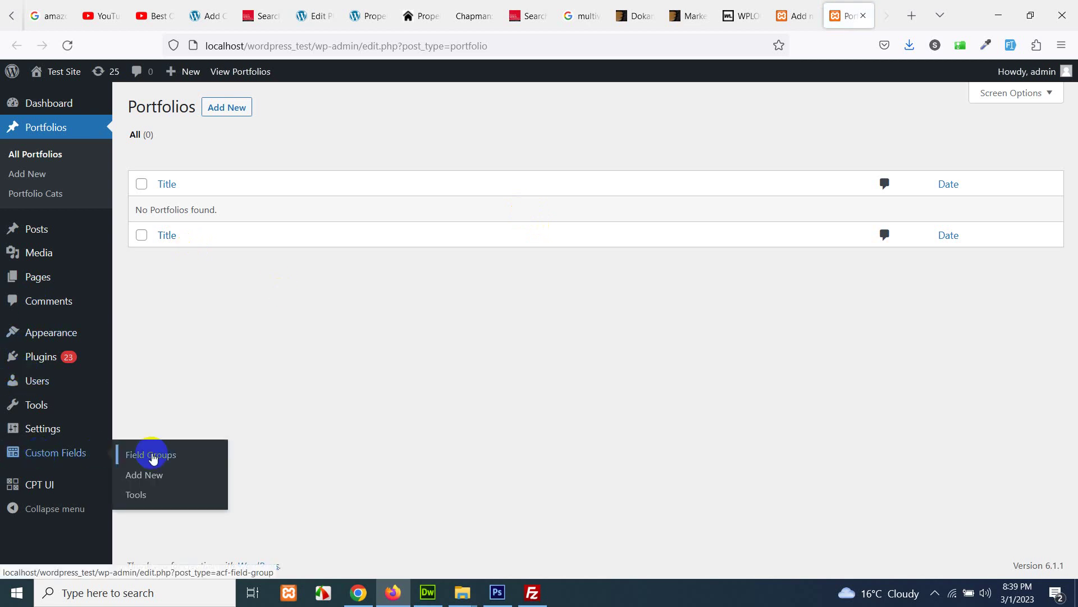
left_click(147, 482)
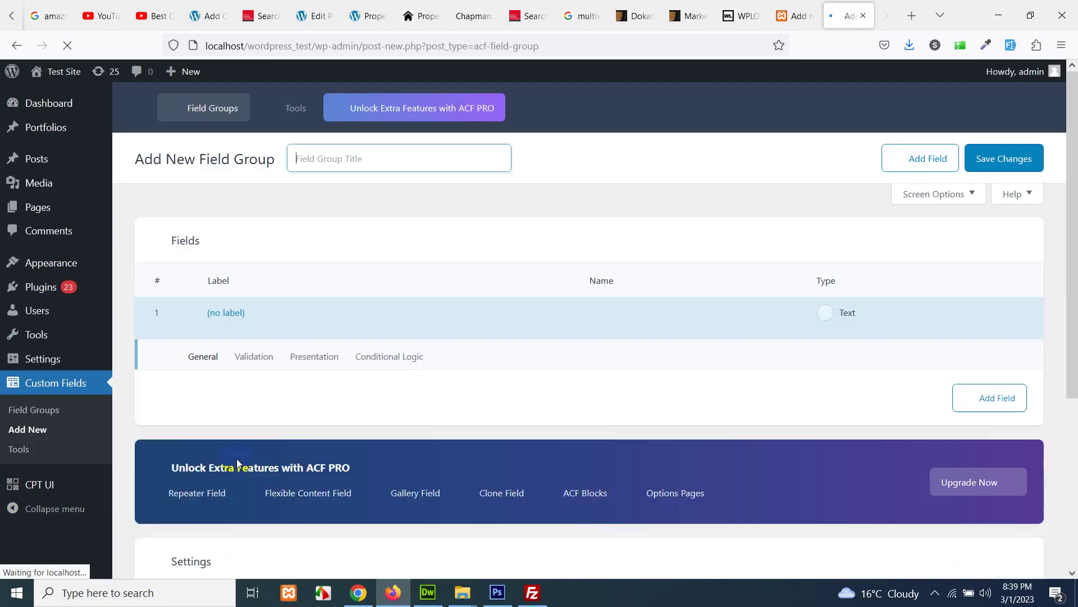
- Label the field group's first text field "Project Year" and fill in its field name from the label
scroll(446, 376, "down", 2)
scroll(372, 349, "up", 1)
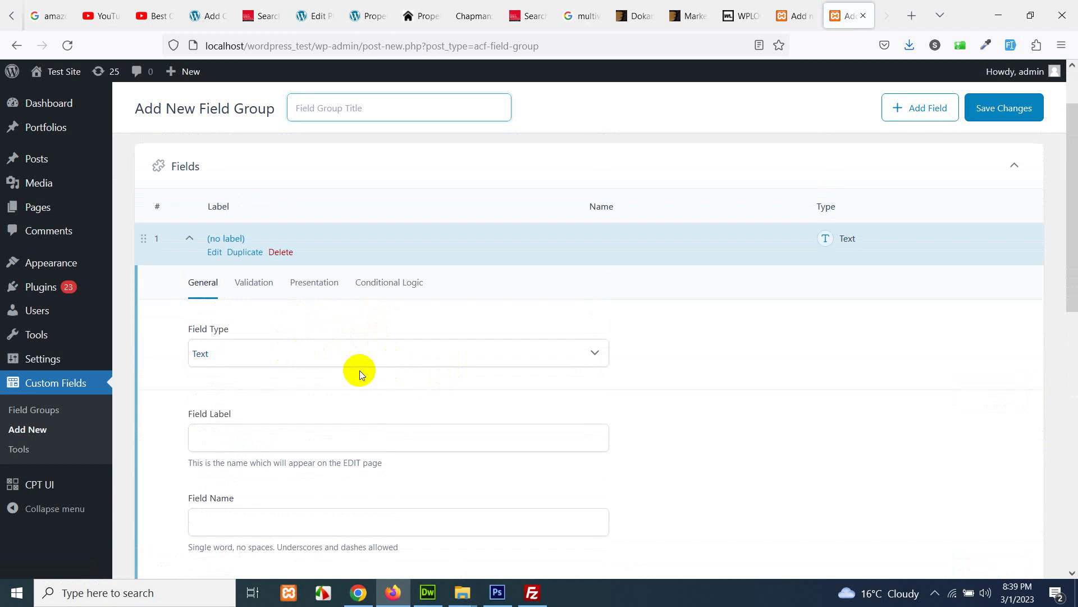
left_click(280, 439)
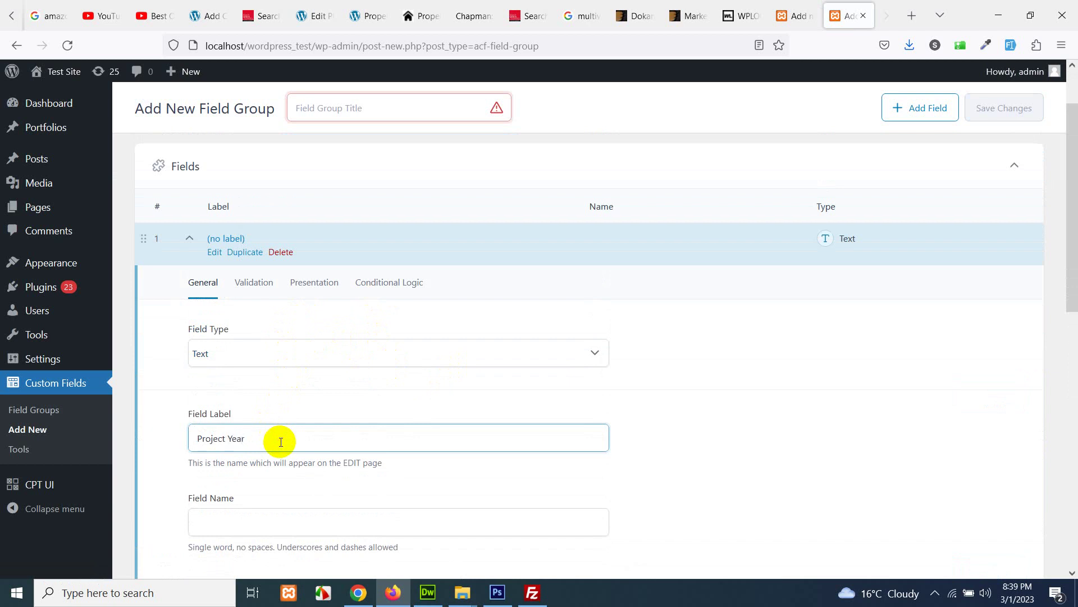
scroll(253, 435, "down", 1)
left_click(253, 441)
scroll(256, 405, "down", 3)
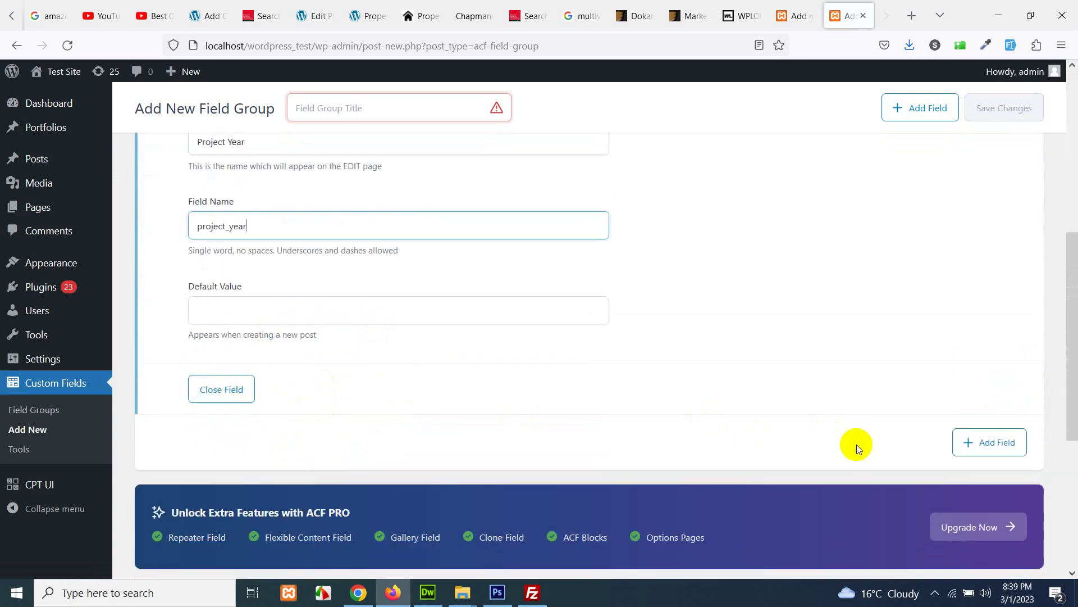
- Add a second text field labelled "Project Coordinator" and fill in its field name from the label
left_click(990, 442)
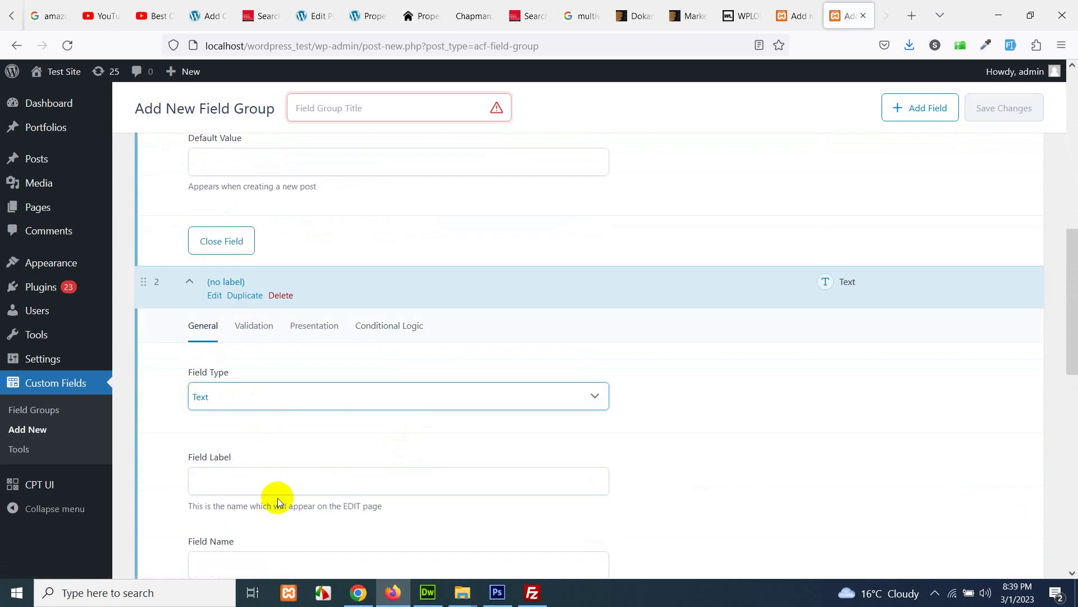
left_click(280, 480)
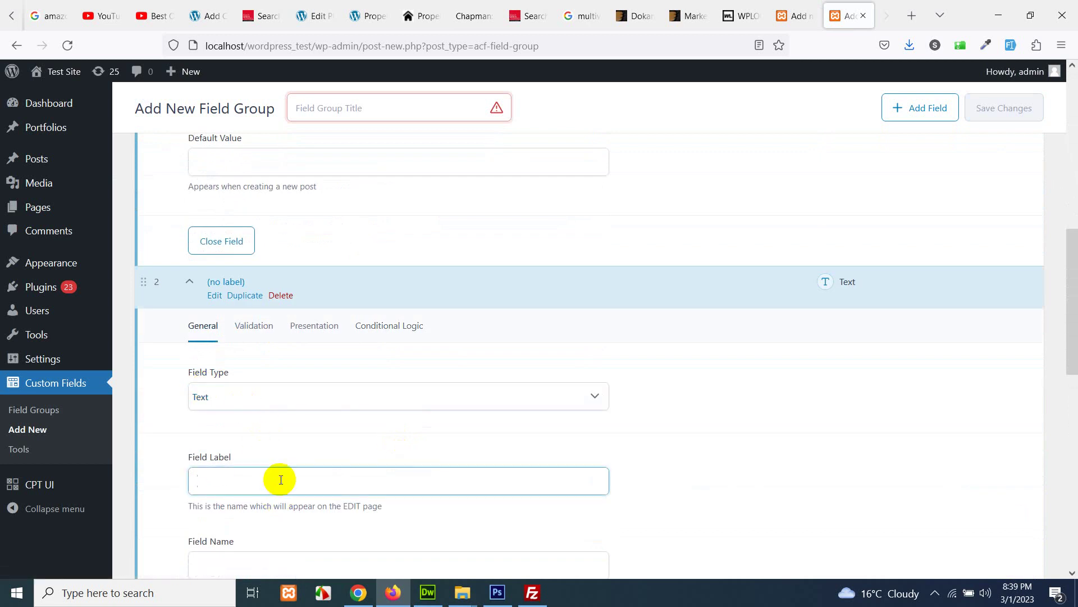
type("Project Coordinator")
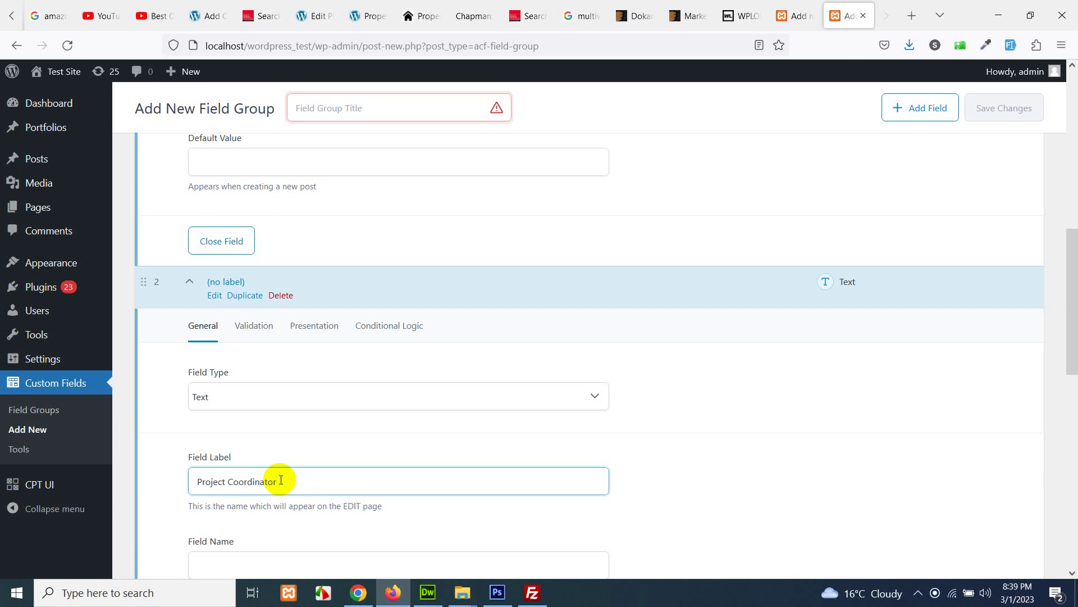
scroll(286, 534, "down", 3)
left_click(292, 341)
scroll(308, 423, "down", 2)
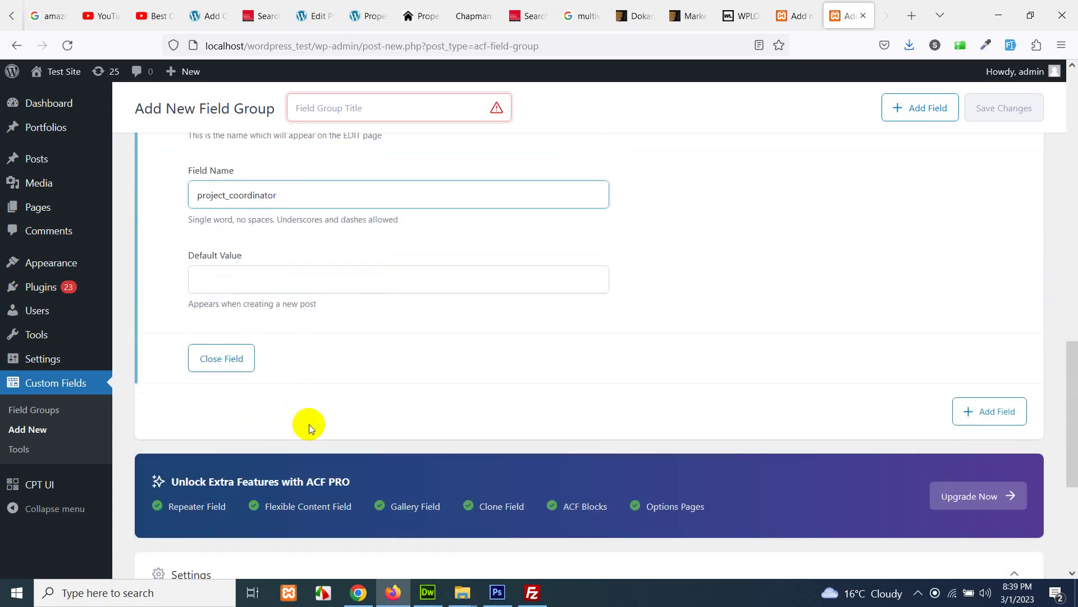
- Add a third text field labelled "Project End Date" and fill in its field name from the label
left_click(971, 413)
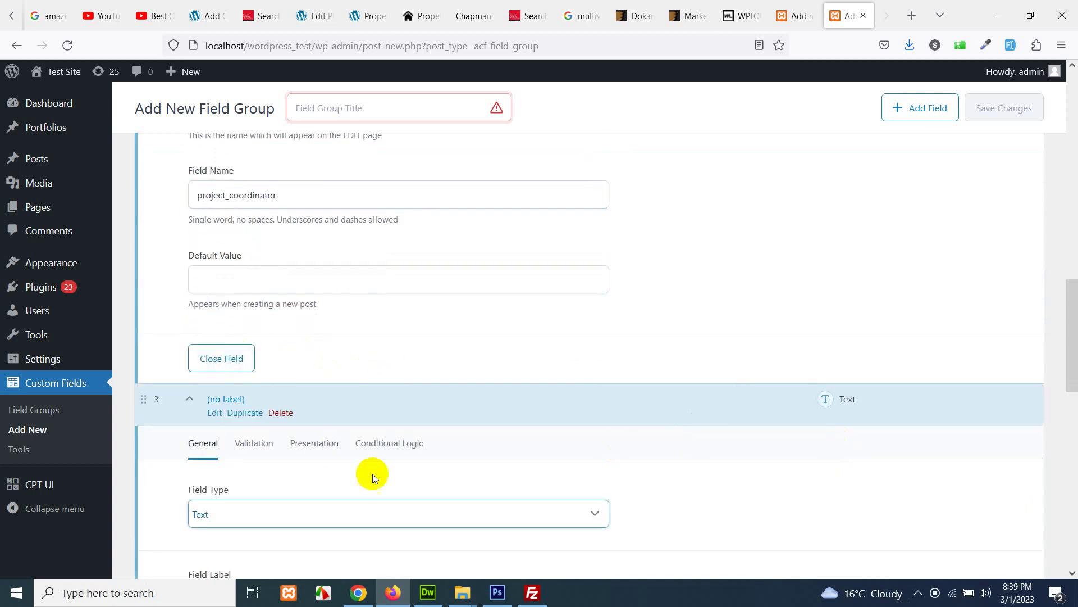
scroll(372, 474, "down", 4)
left_click(336, 387)
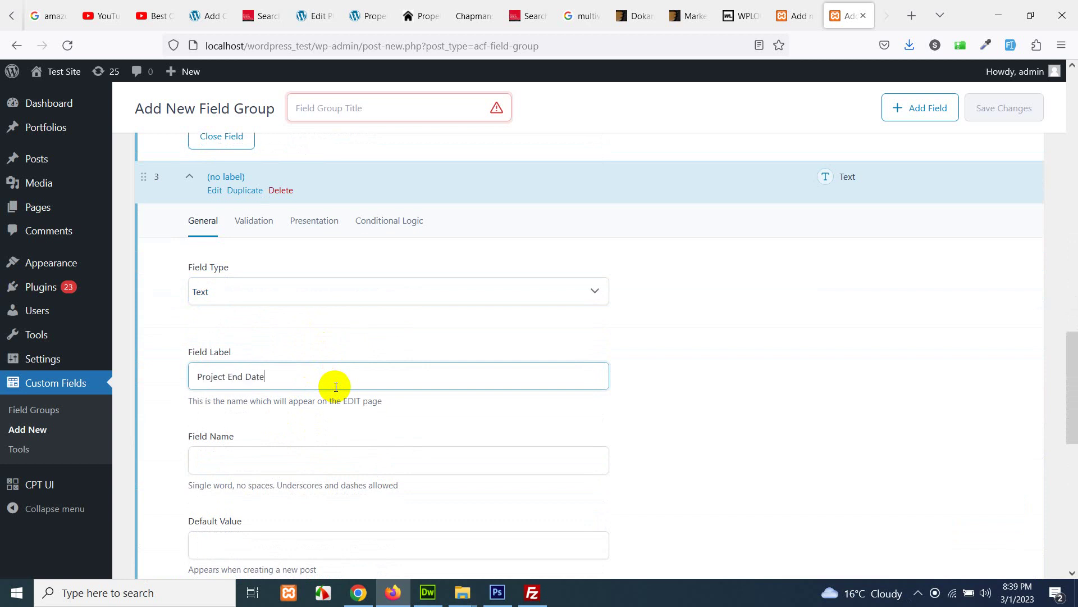
scroll(335, 386, "down", 3)
left_click(333, 347)
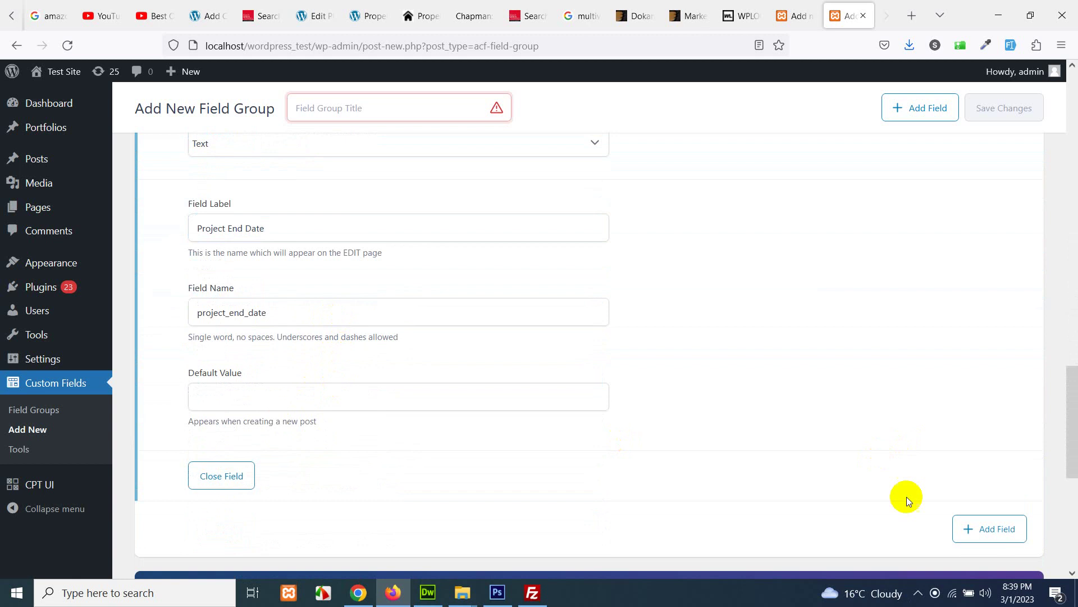
- Title the field group "Portfolio" and save it
scroll(906, 496, "up", 5)
scroll(875, 440, "up", 12)
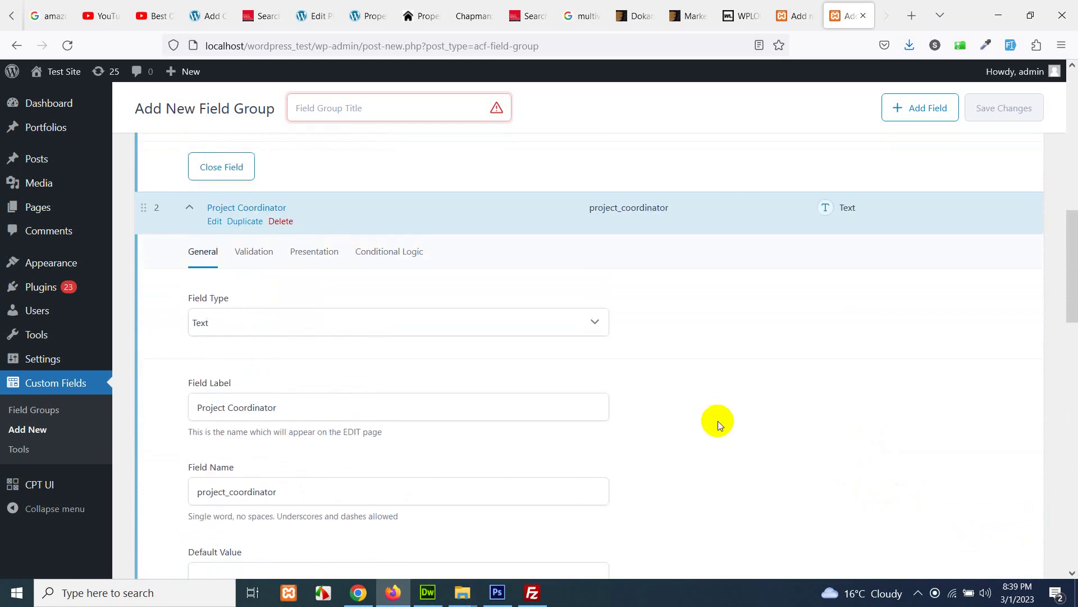
left_click(352, 108)
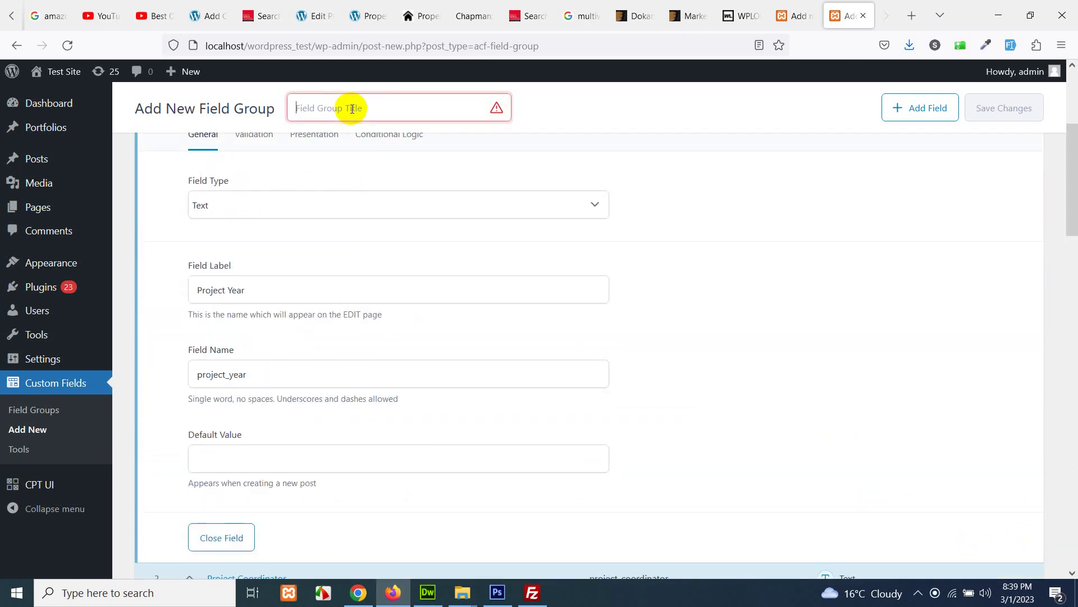
type("Portfolio")
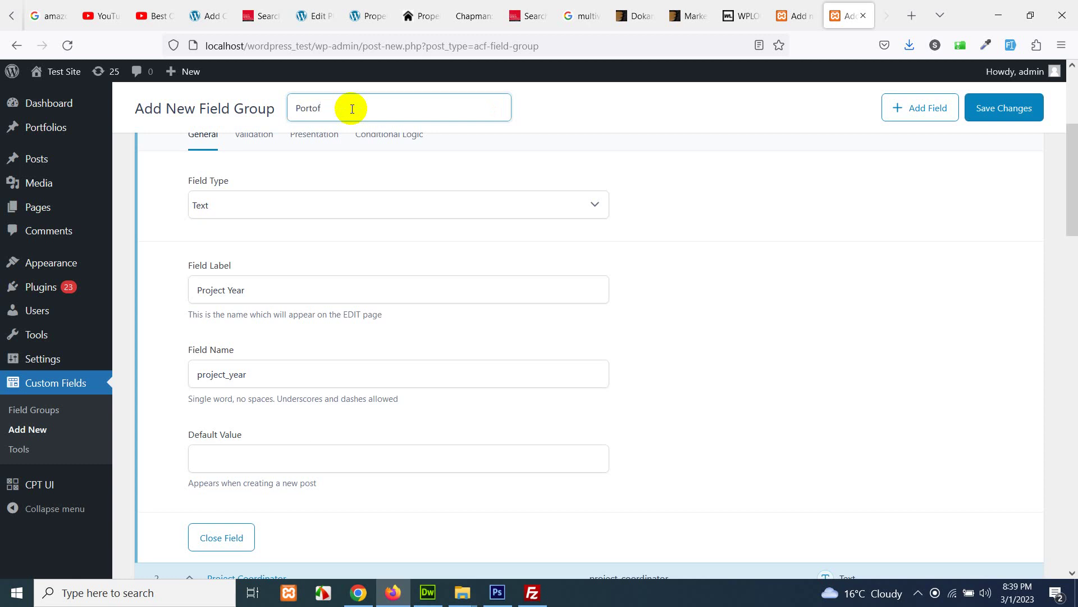
left_click(994, 120)
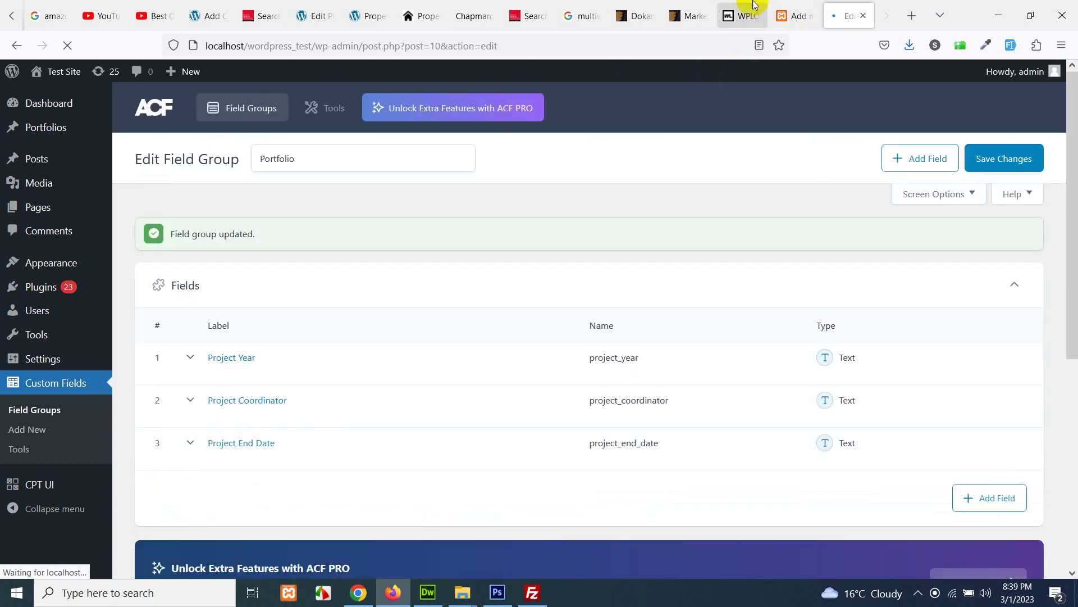
- Return to the Business Cards portfolio entry and publish it with public visibility
left_click(791, 14)
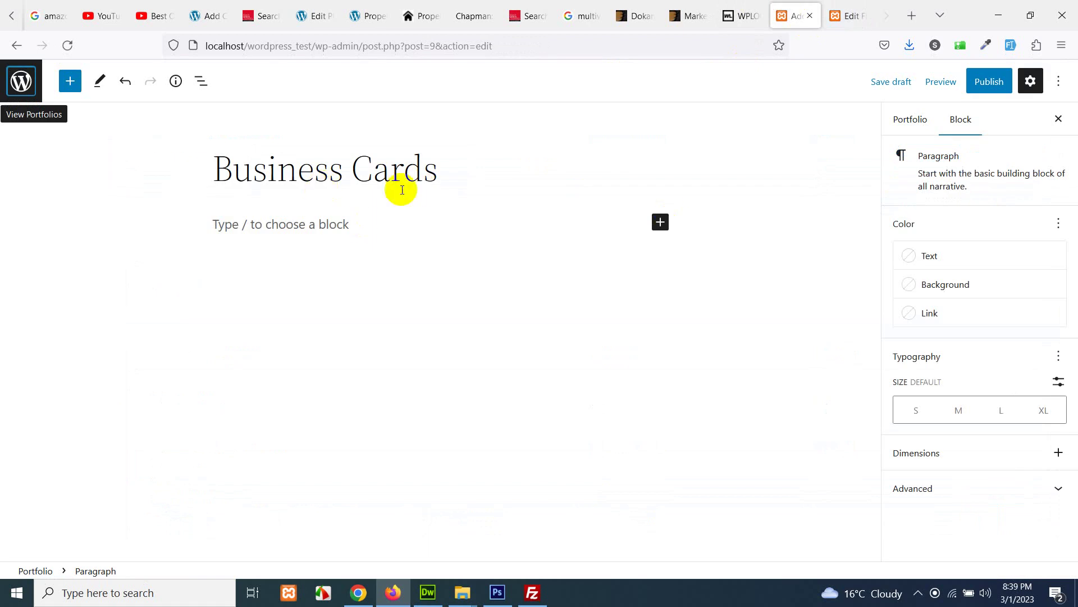
left_click(989, 82)
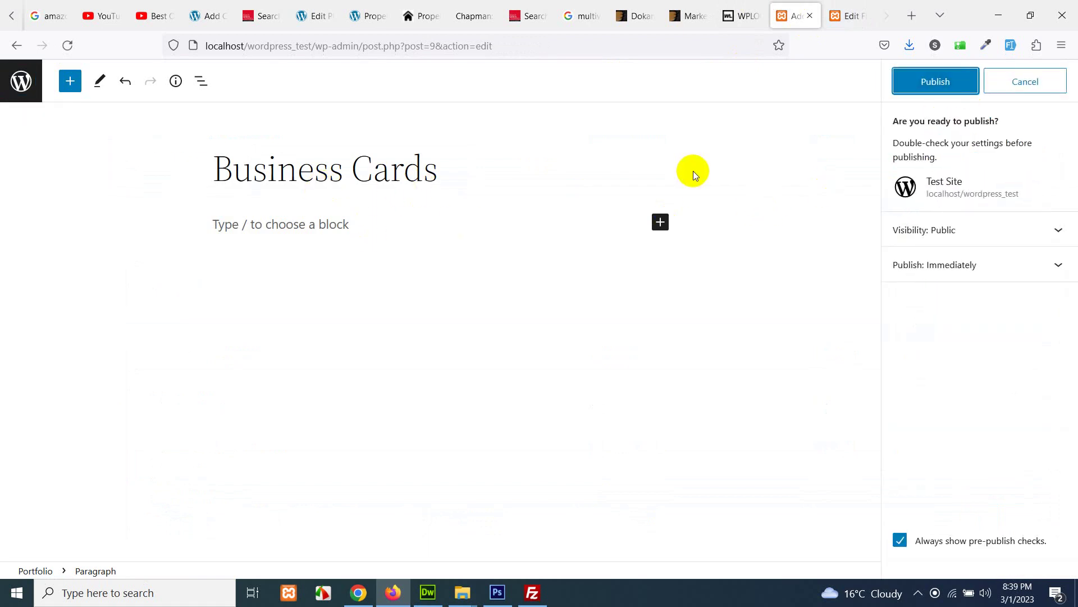
left_click(934, 80)
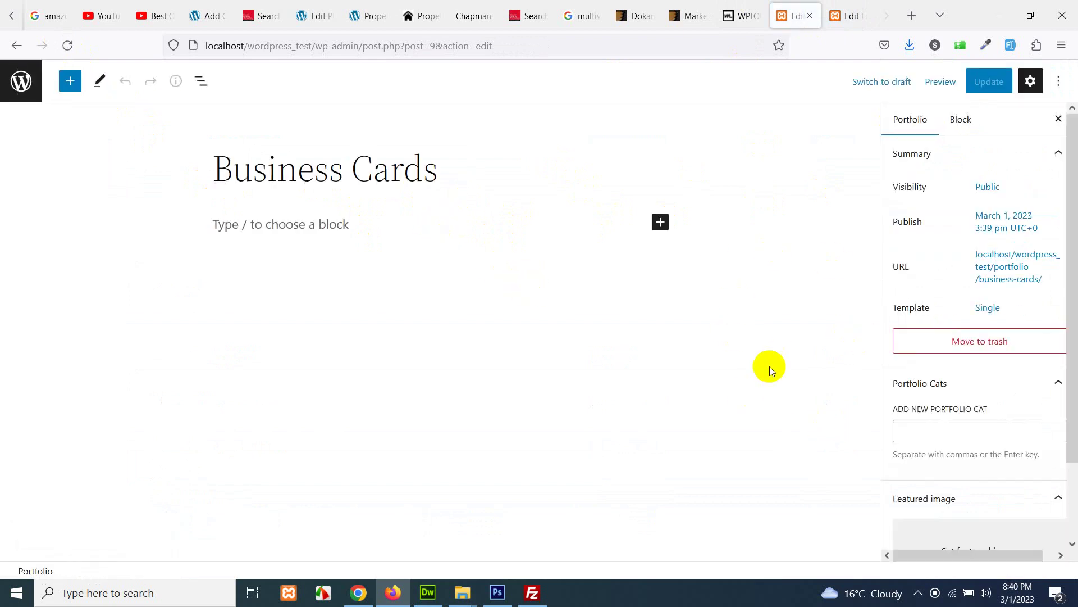
- Set the Portfolio field group's location rule to show when Post Type is equal to Portfolio, and save the changes
scroll(949, 427, "down", 2)
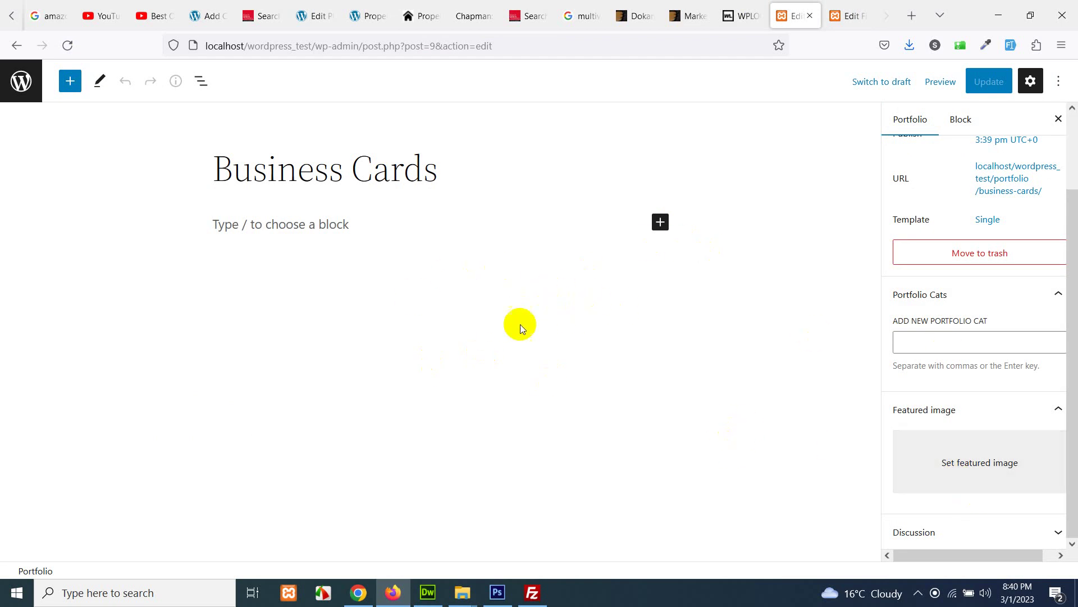
left_click(847, 15)
scroll(543, 289, "down", 2)
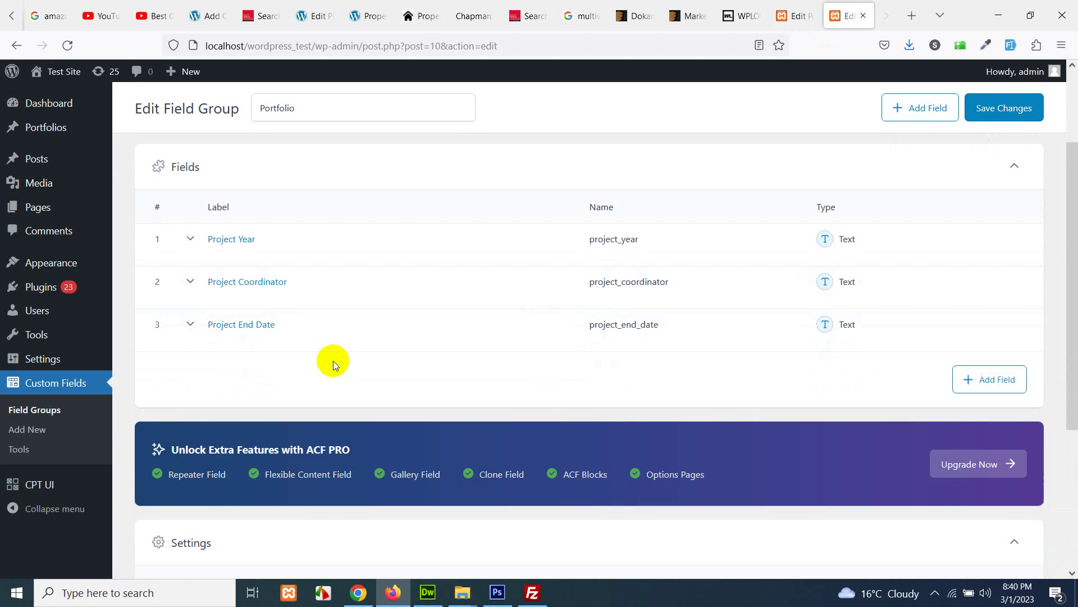
scroll(242, 292, "up", 1)
scroll(225, 344, "down", 5)
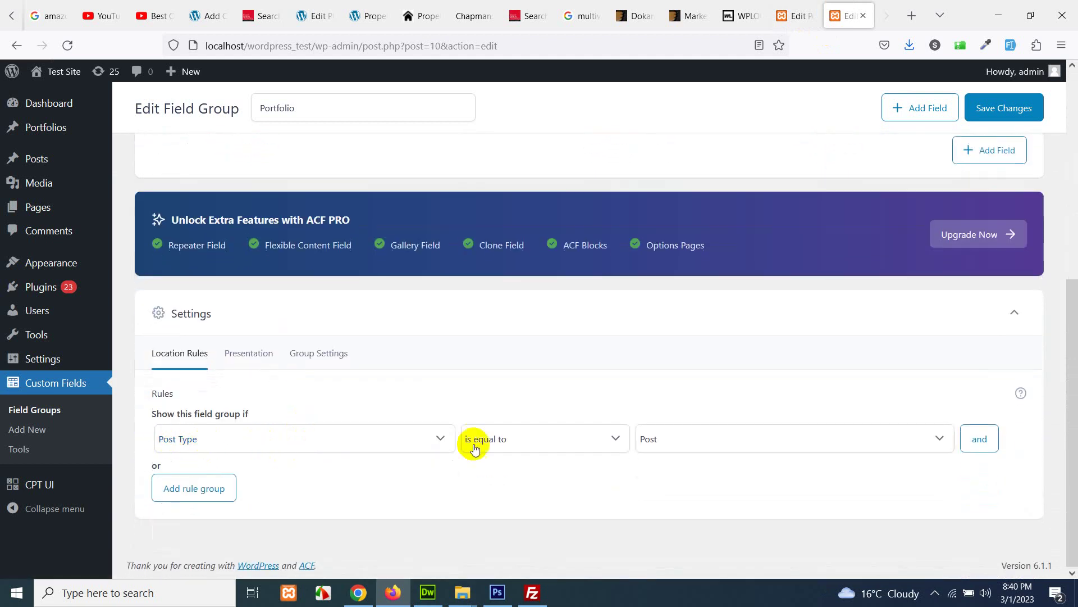
left_click(674, 439)
left_click(661, 502)
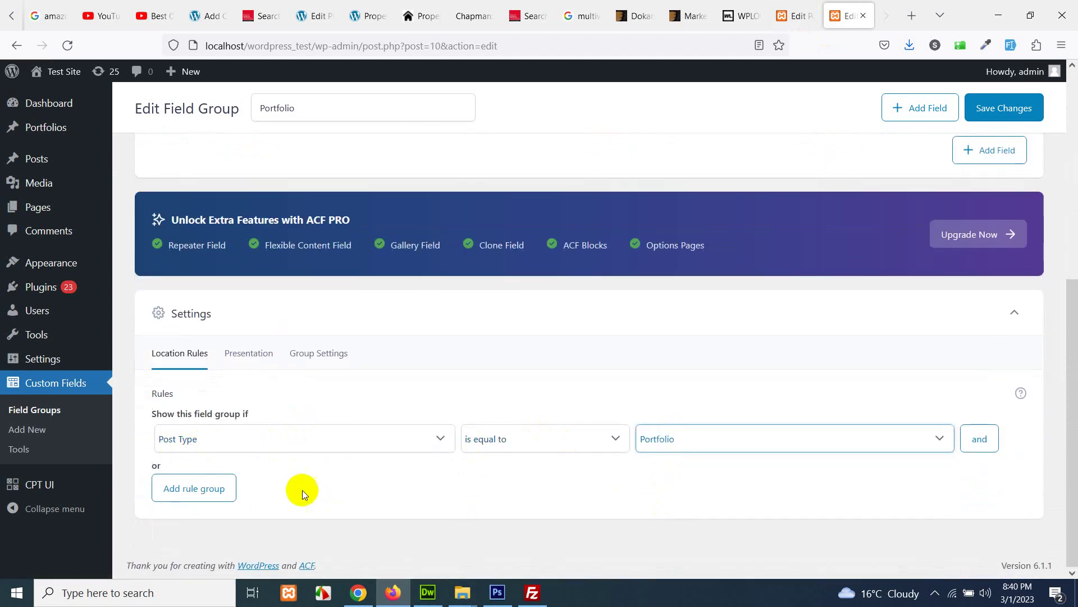
left_click(975, 124)
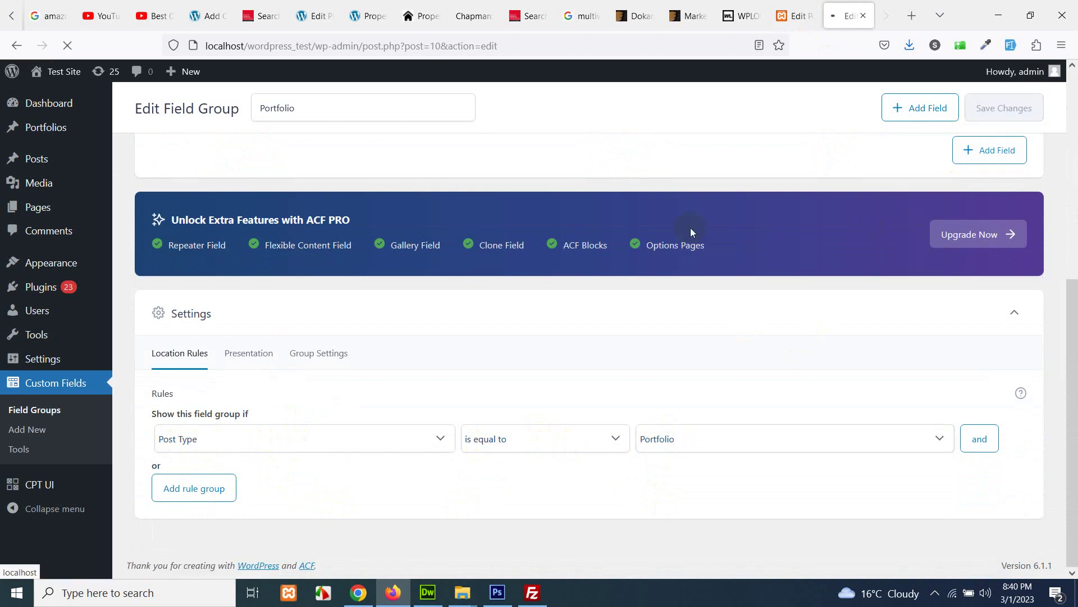
- Reload the Business Cards entry and fill in Project Year 2006, the project coordinator's full name, and Project End Date 01/01/2010
left_click(792, 14)
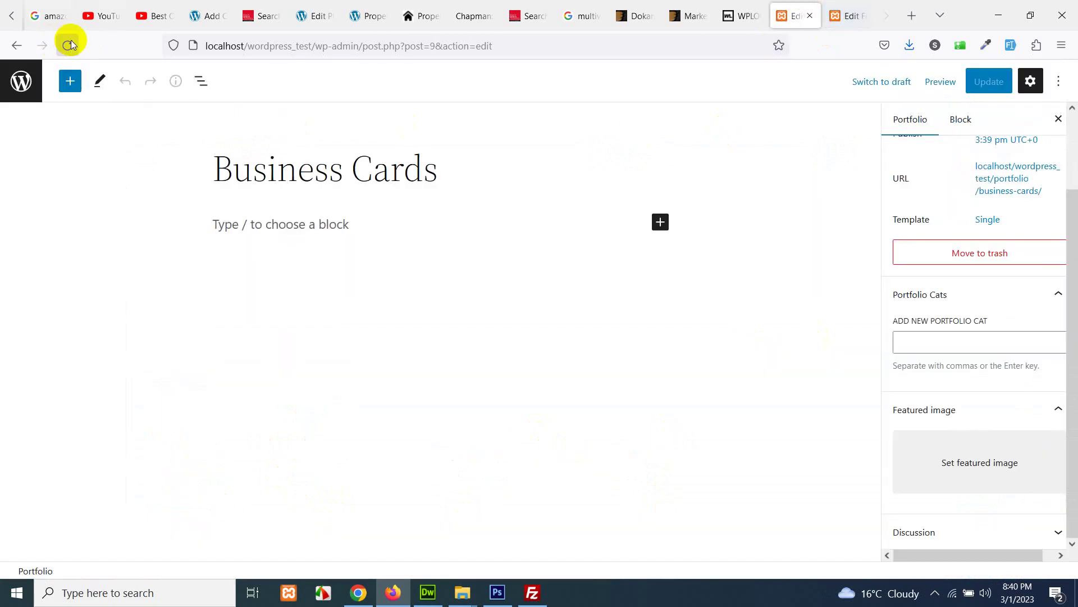
left_click(68, 44)
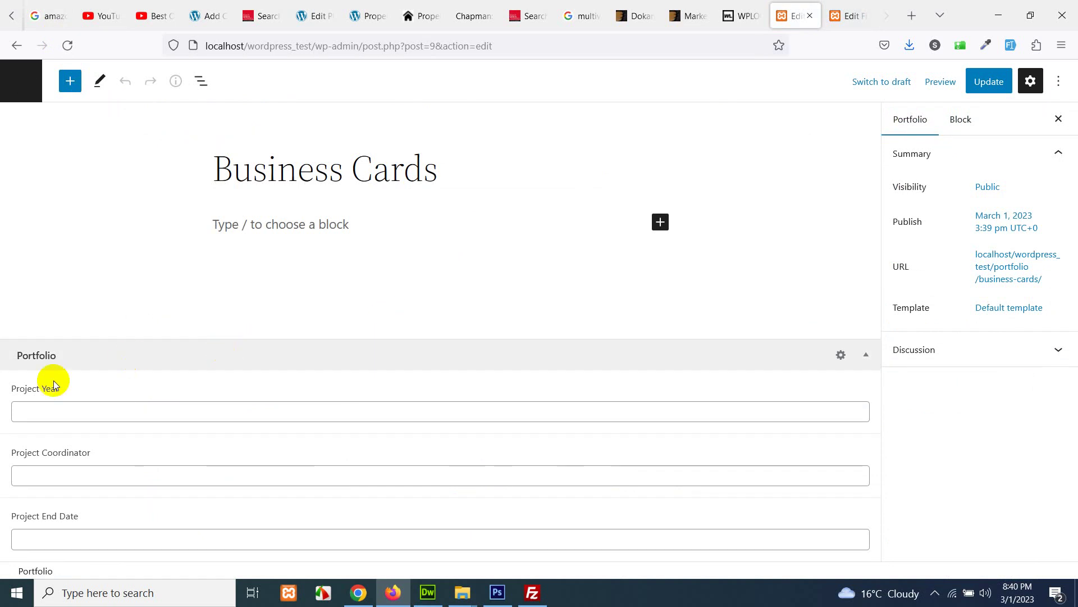
left_click(123, 411)
left_click(130, 473)
left_click(118, 403)
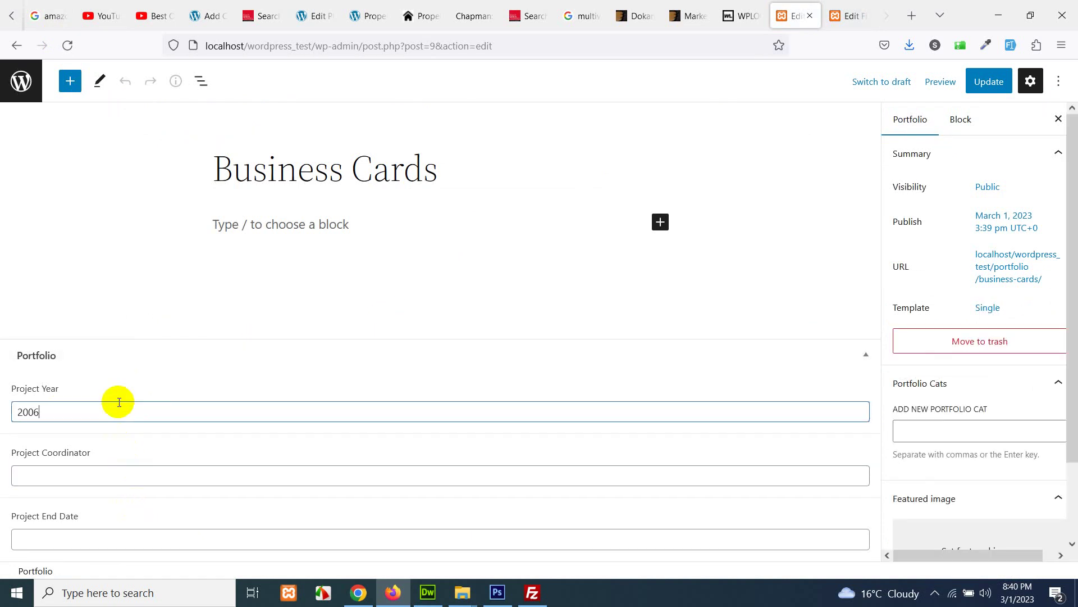
key("Tab")
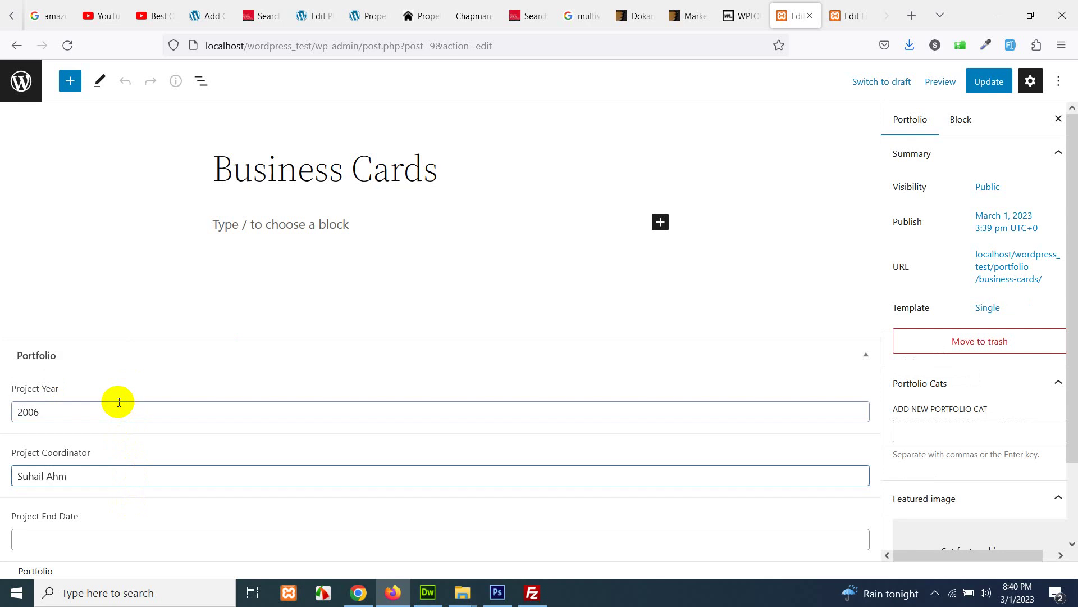
key("Tab")
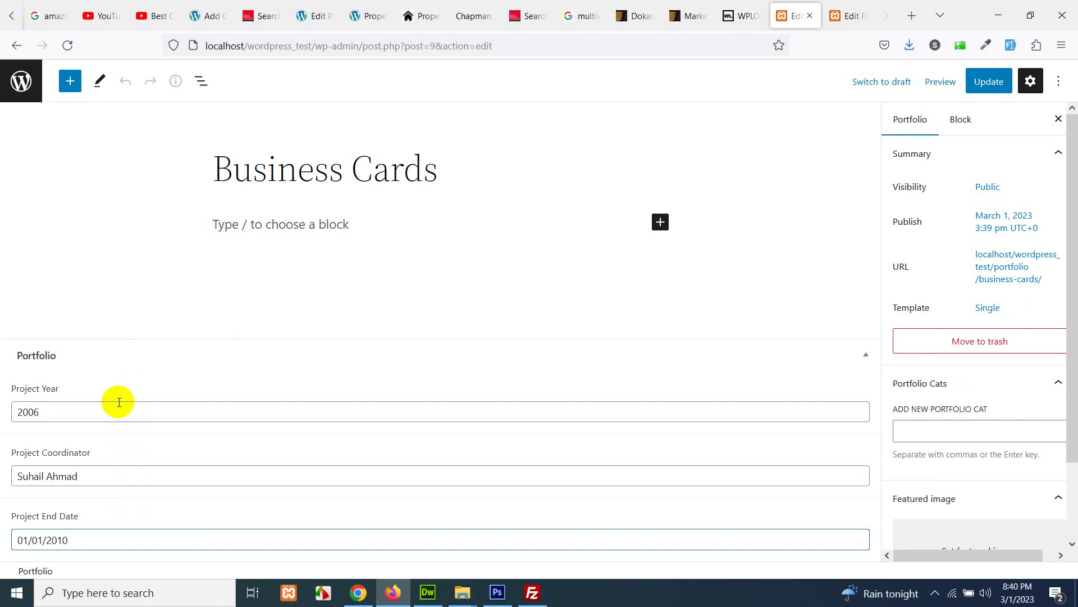
- Upload scrapin.jpg from the Desktop folder and set it as the Business Cards entry's featured image
scroll(910, 367, "down", 3)
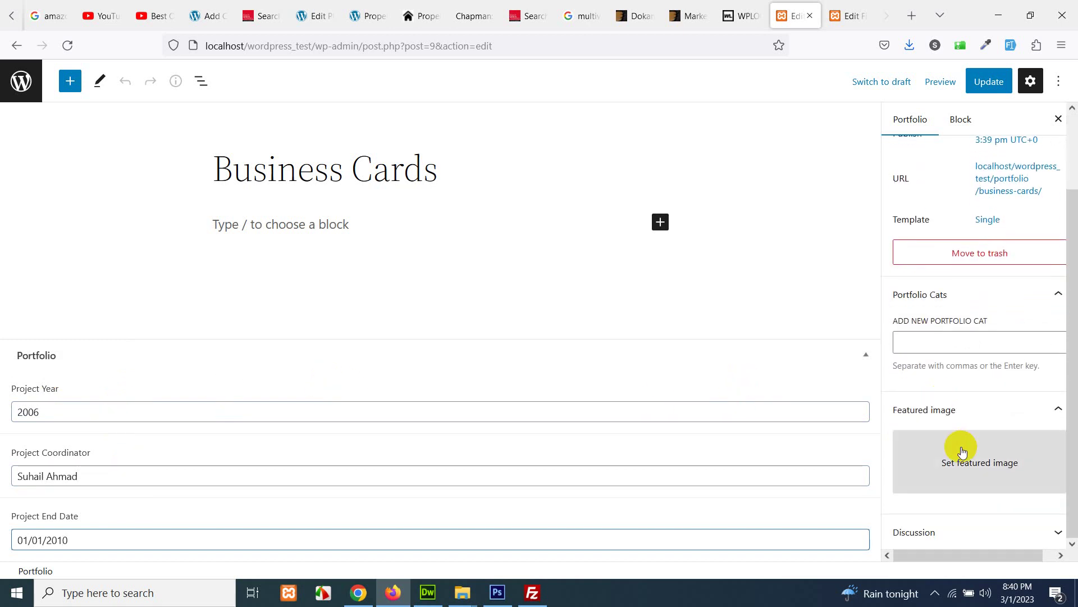
left_click(969, 461)
left_click(549, 335)
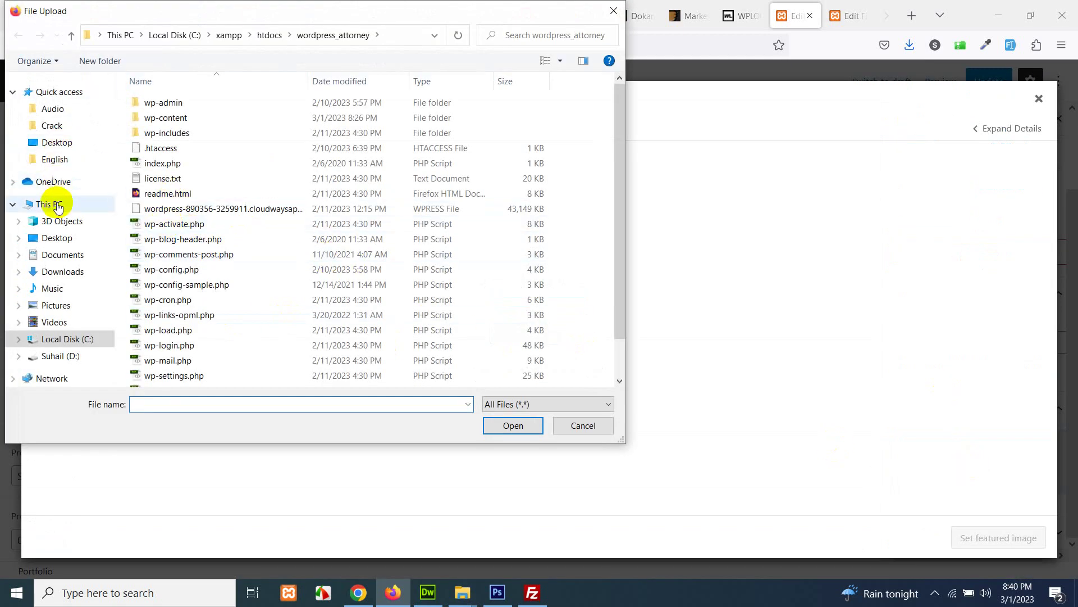
left_click(57, 245)
scroll(277, 247, "down", 3)
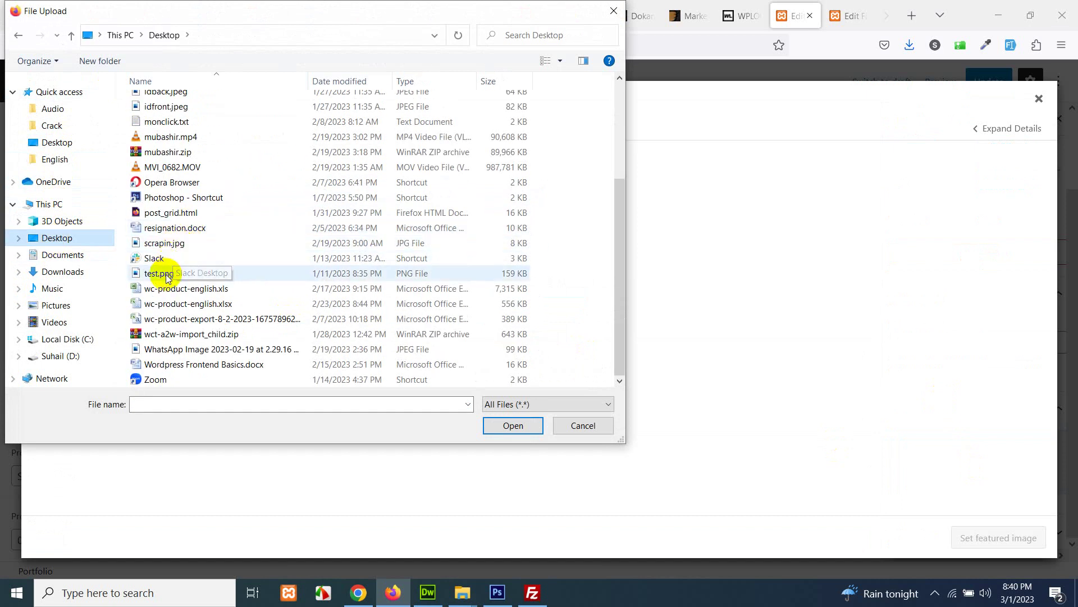
left_click(162, 244)
double_click(162, 243)
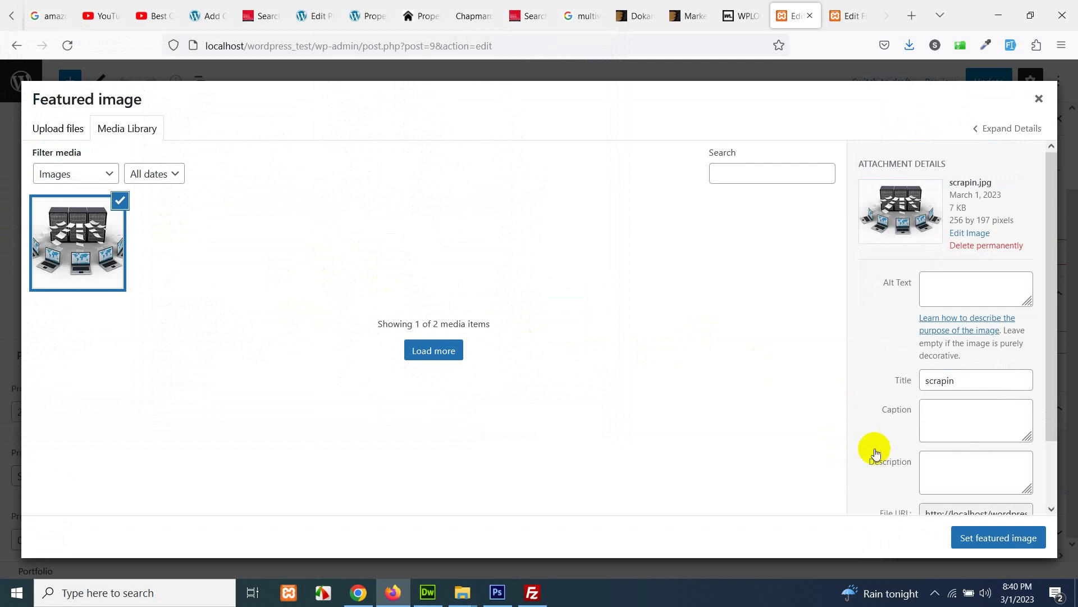
left_click(995, 535)
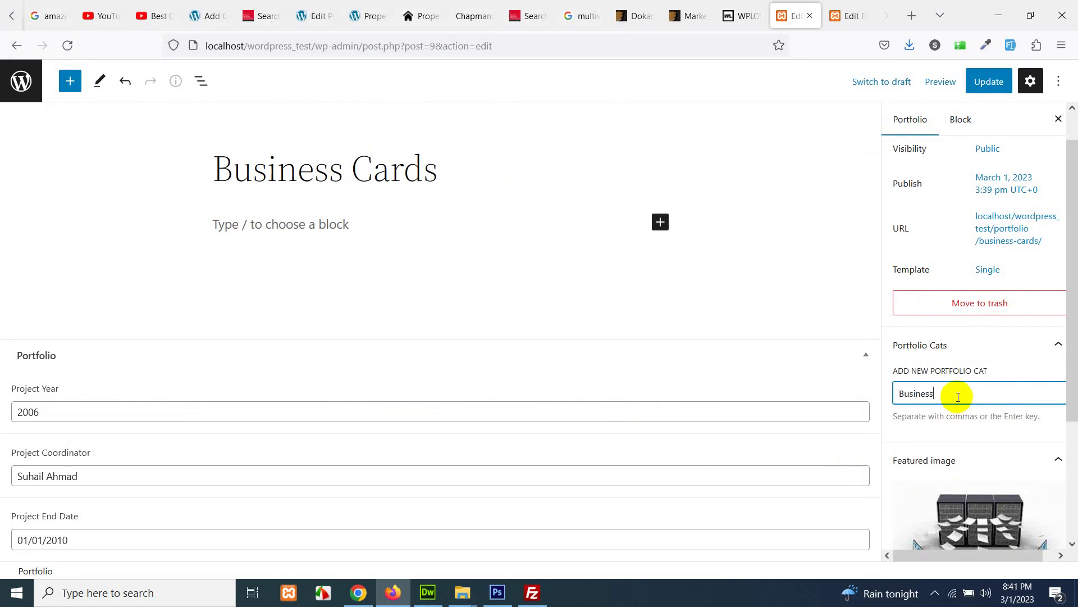
- Add the portfolio cat "Business" to the Business Cards entry and update the entry
key("Return")
left_click(986, 85)
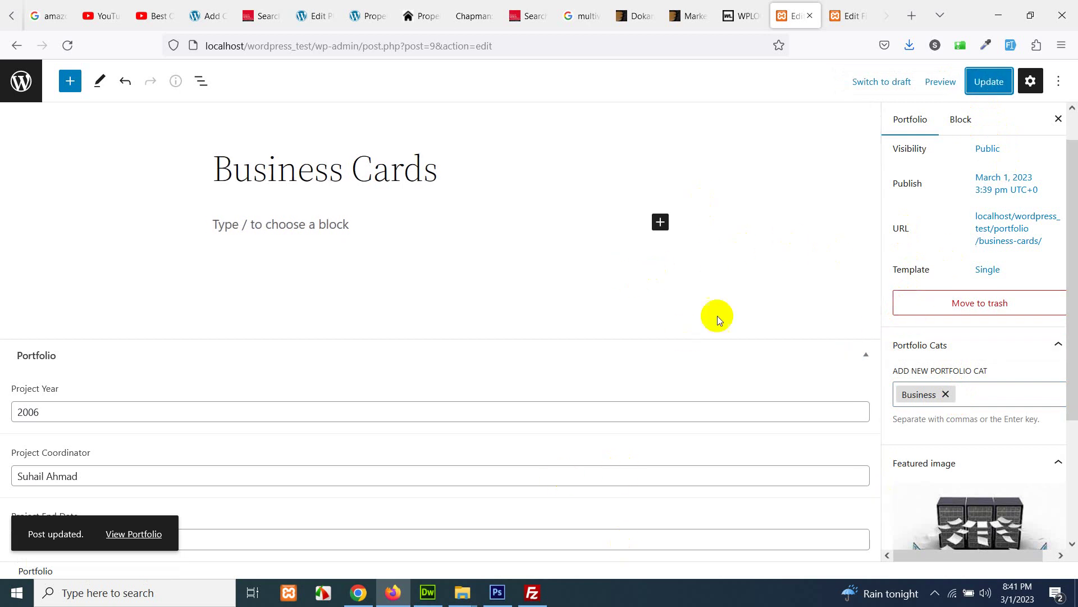
- Go to the list of all portfolios and open the Business Cards entry's public page in a new tab
left_click(21, 83)
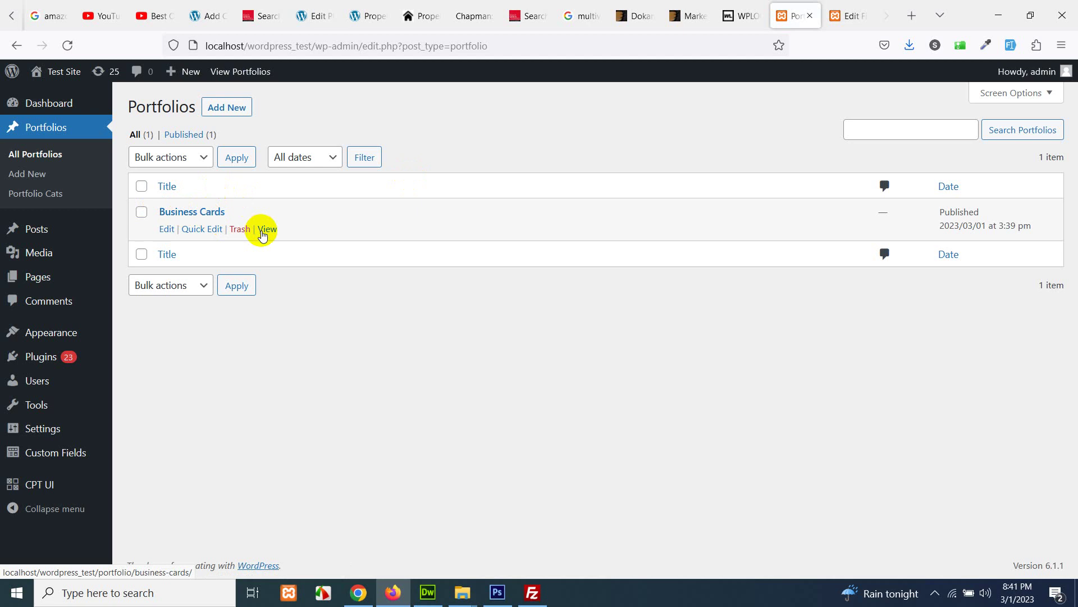
right_click(267, 228)
left_click(274, 239)
left_click(851, 5)
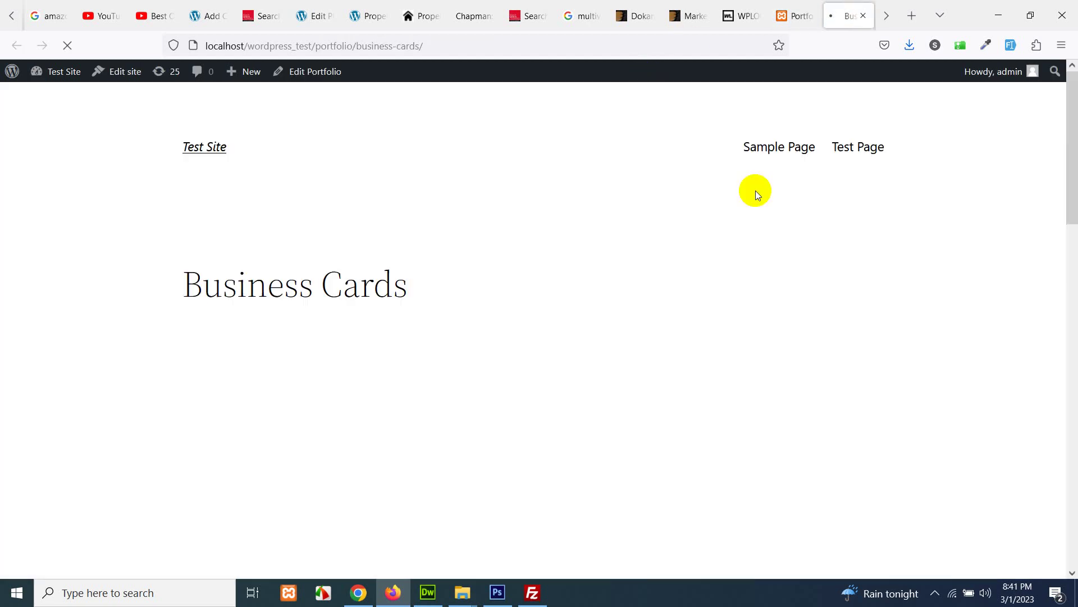
- Examine the public Business Cards page for its title, featured image and custom fields, and check the post type segment in its URL
scroll(511, 284, "down", 5)
scroll(570, 352, "down", 8)
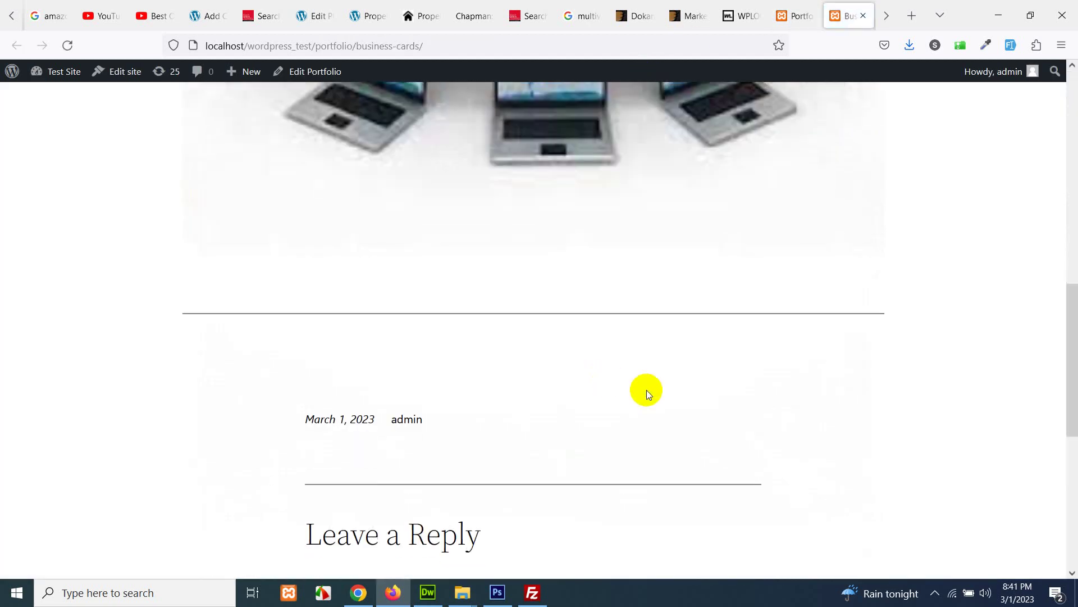
scroll(635, 385, "up", 10)
scroll(403, 261, "up", 5)
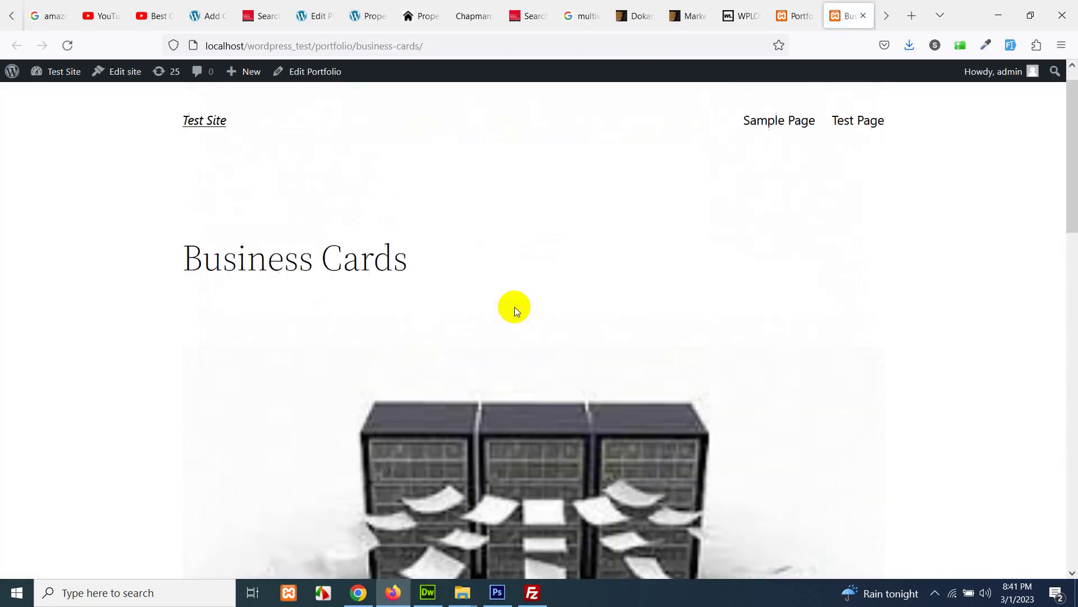
scroll(427, 311, "down", 6)
scroll(427, 311, "down", 8)
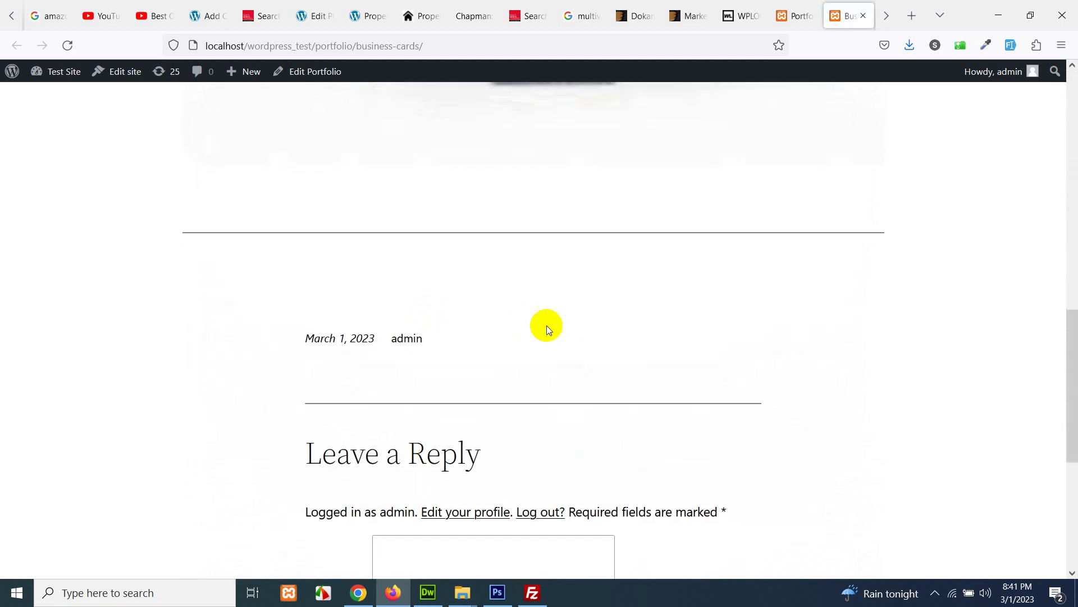
scroll(544, 315, "up", 10)
scroll(556, 315, "up", 7)
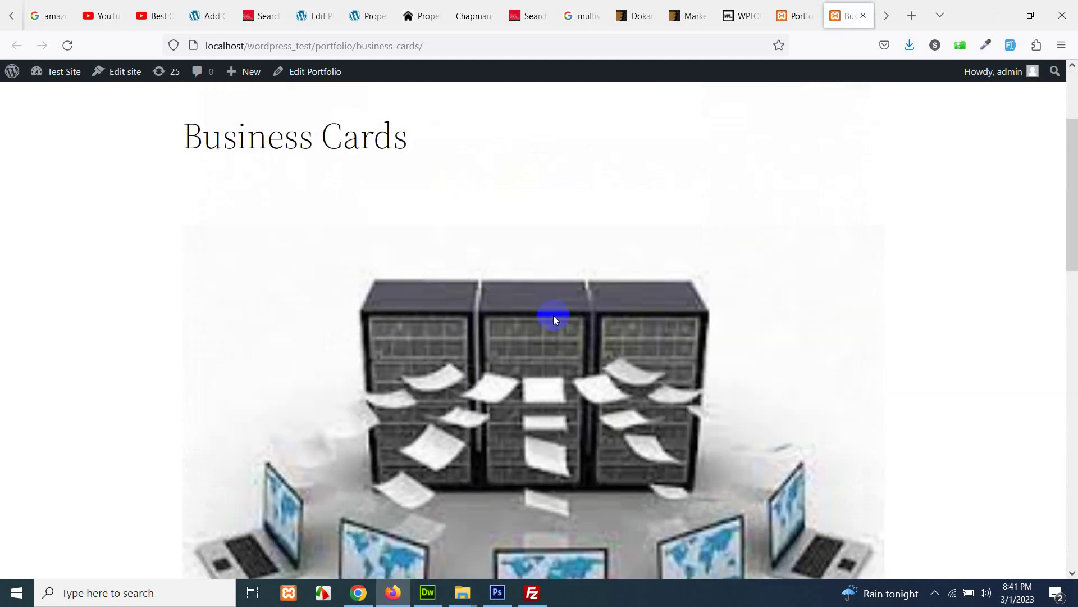
left_click(315, 46)
double_click(325, 46)
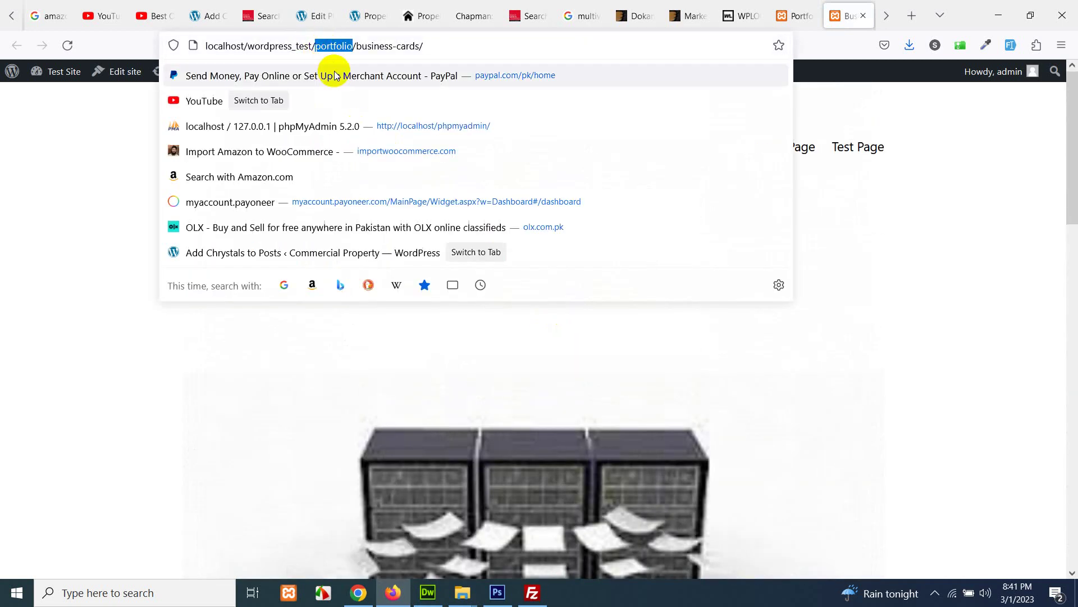
left_click(899, 215)
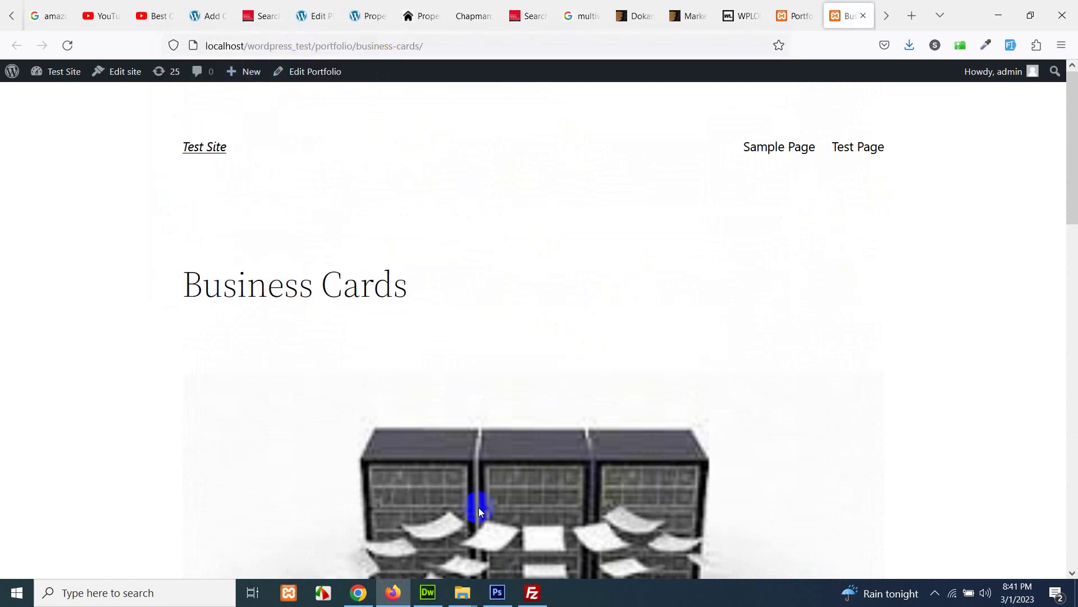
- Switch to File Explorer and open the folder C:\xampp\htdocs\wordpress_test\wp-content\themes
mouse_move(475, 594)
left_click(332, 511)
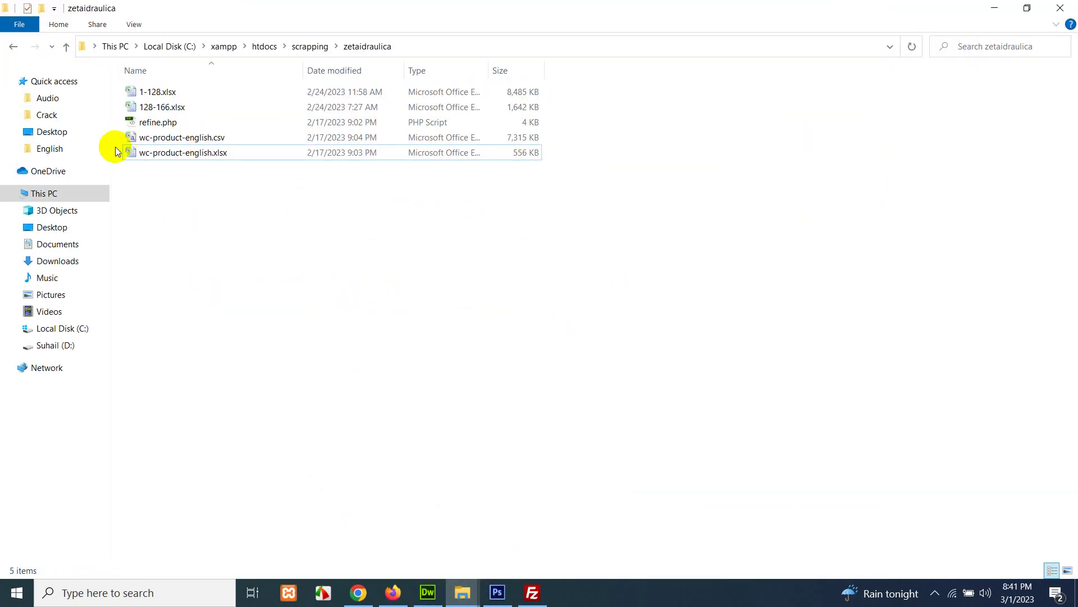
left_click(57, 329)
double_click(161, 229)
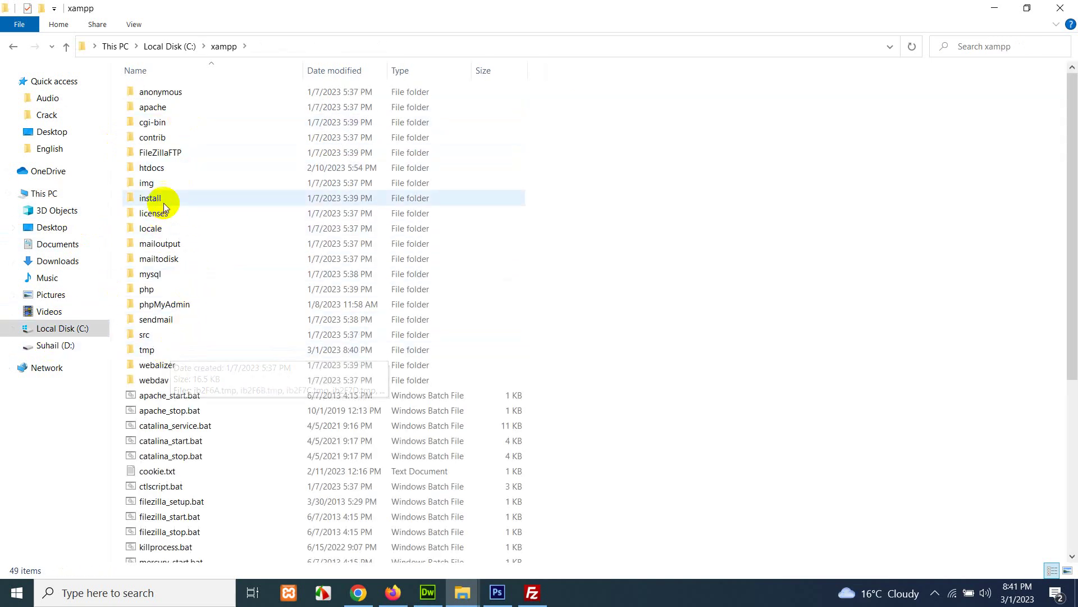
double_click(167, 168)
scroll(196, 281, "down", 4)
scroll(246, 324, "down", 3)
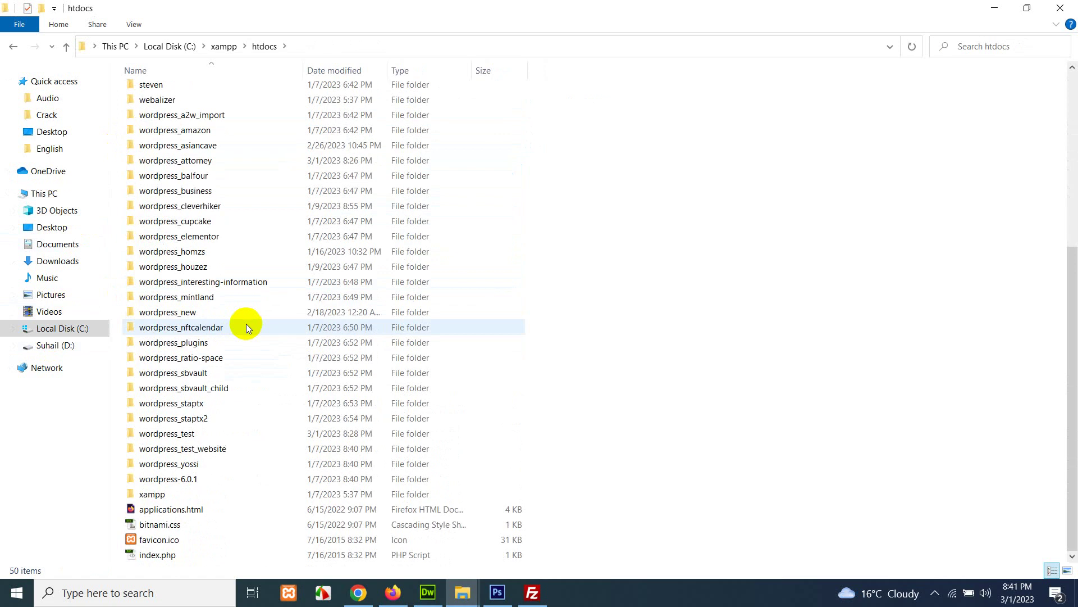
double_click(202, 437)
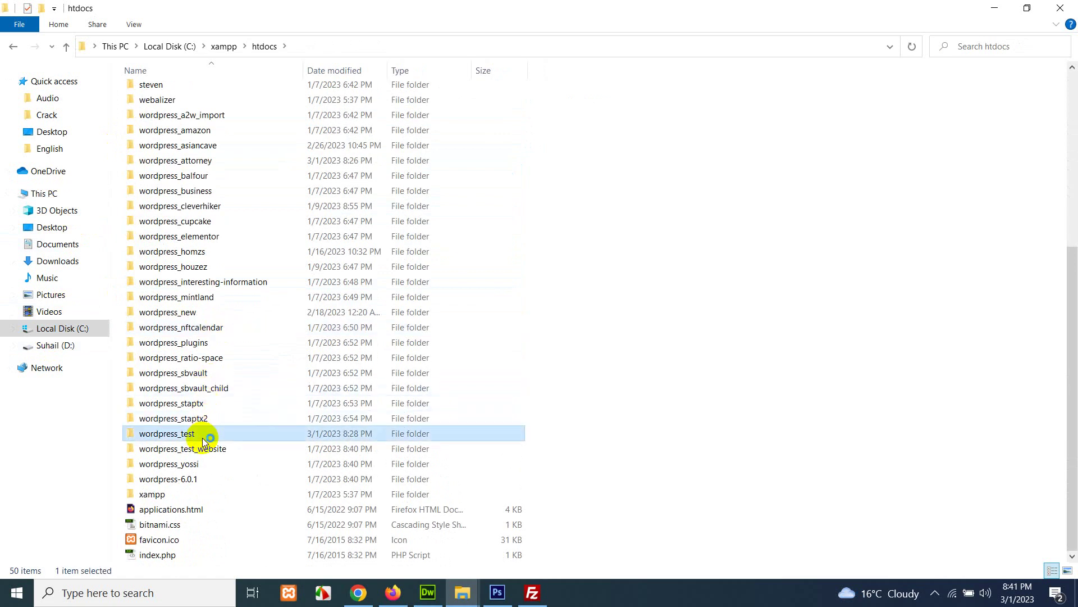
left_click(172, 106)
double_click(172, 106)
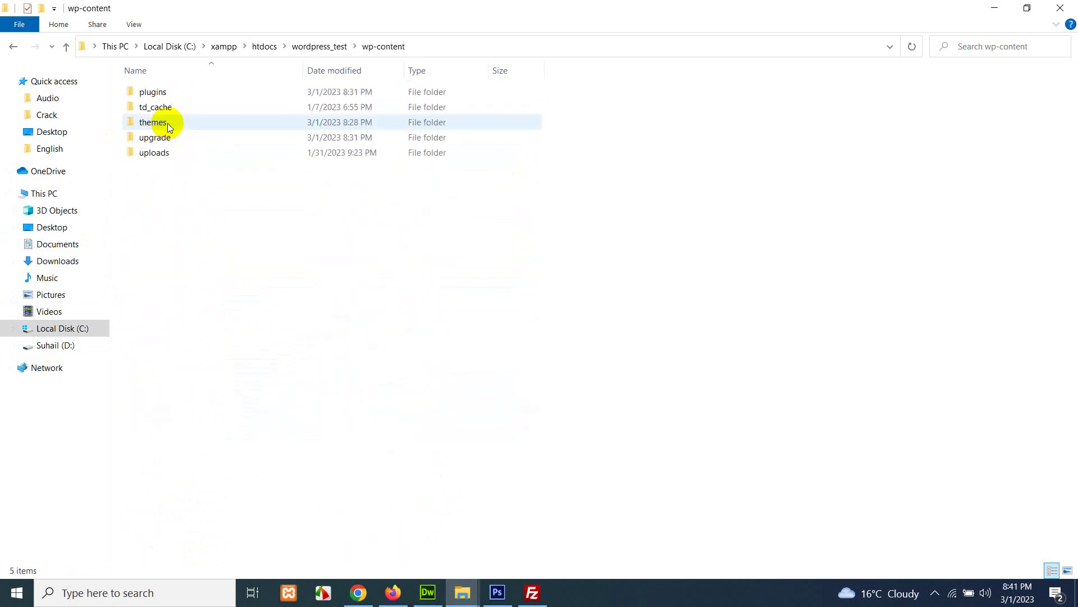
double_click(159, 122)
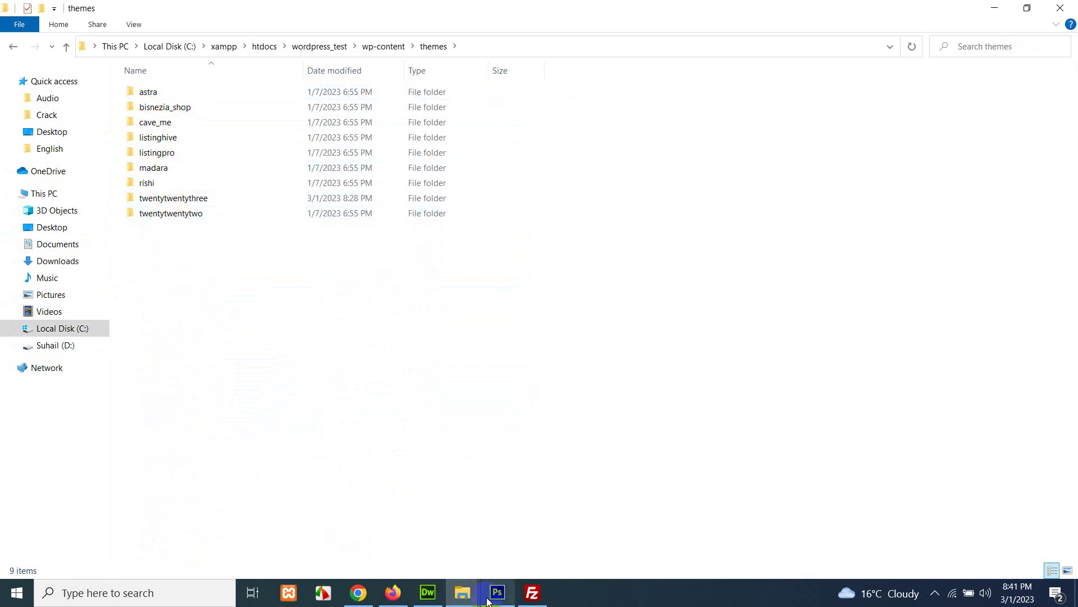
- Switch back to the WordPress admin in Firefox and check which theme is active on the Themes page
left_click(393, 593)
left_click(785, 16)
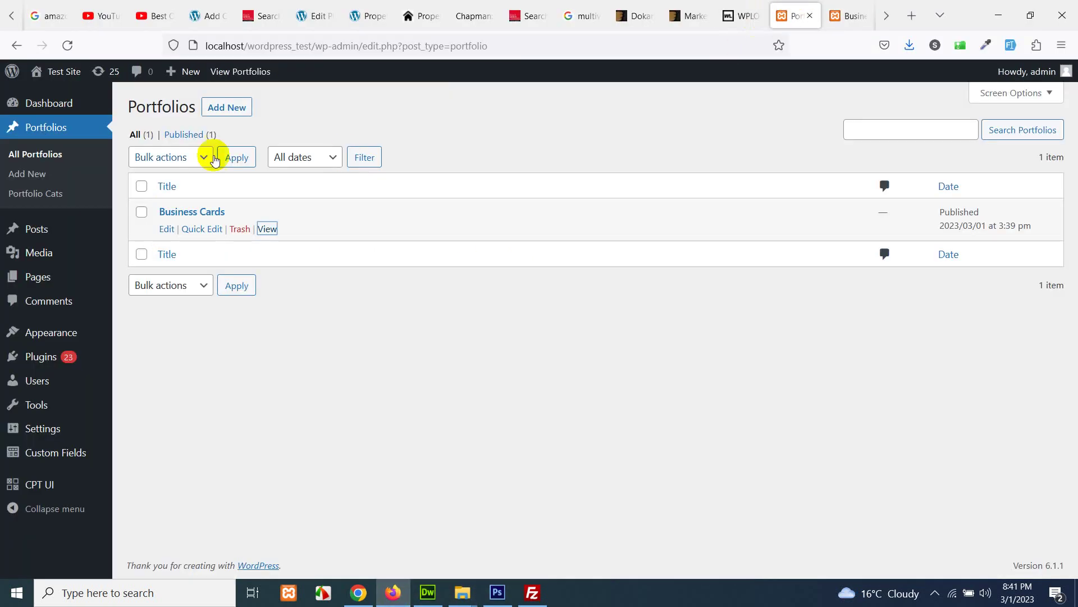
mouse_move(72, 329)
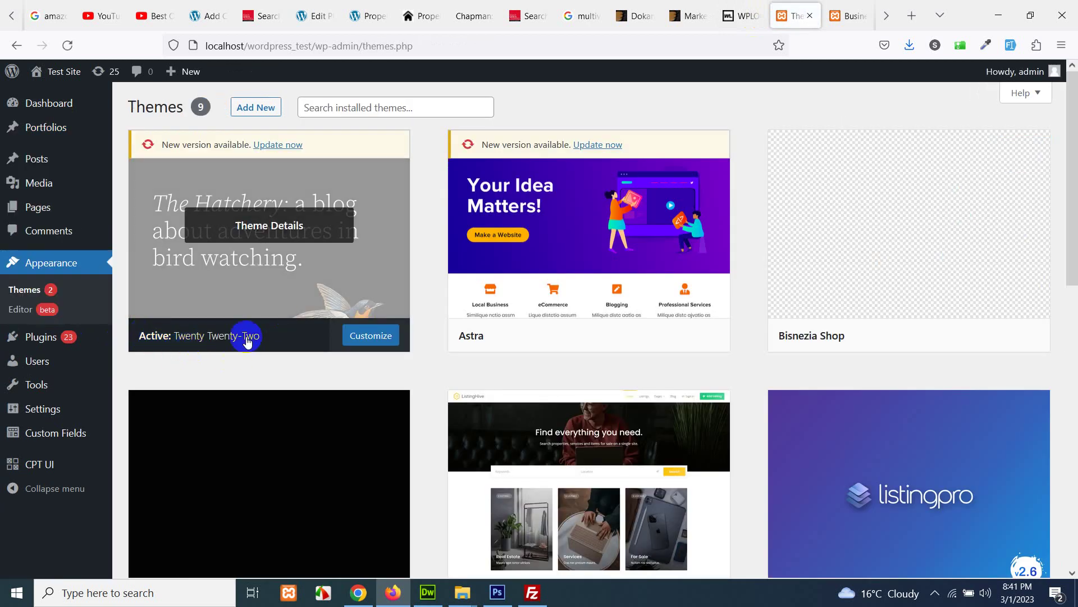
- Switch to File Explorer, look through the files in the twentytwentytwo theme folder, and return to the themes folder
mouse_move(462, 593)
left_click(392, 524)
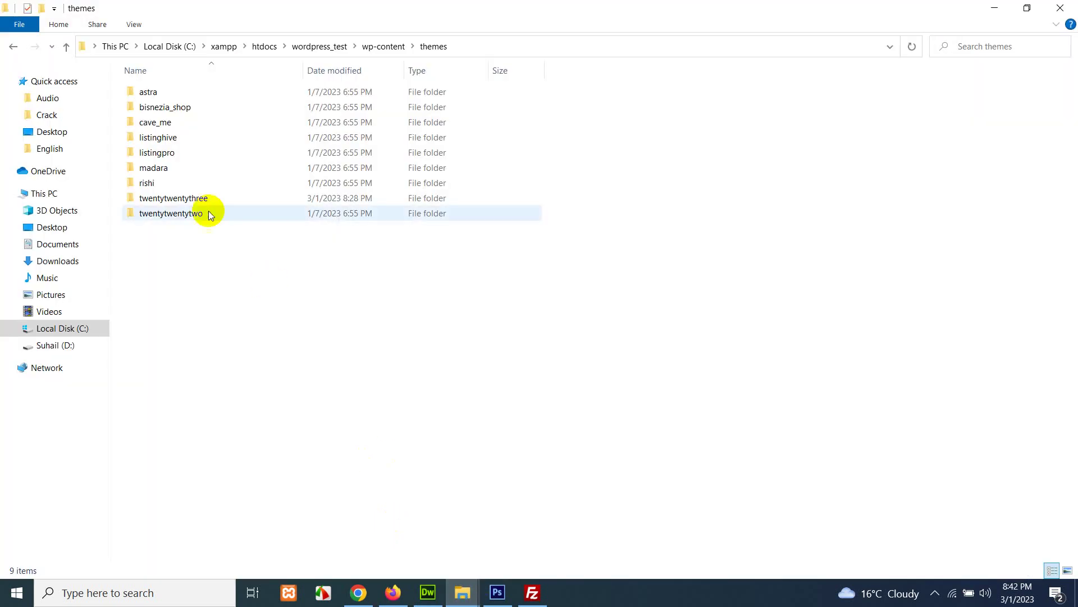
double_click(172, 213)
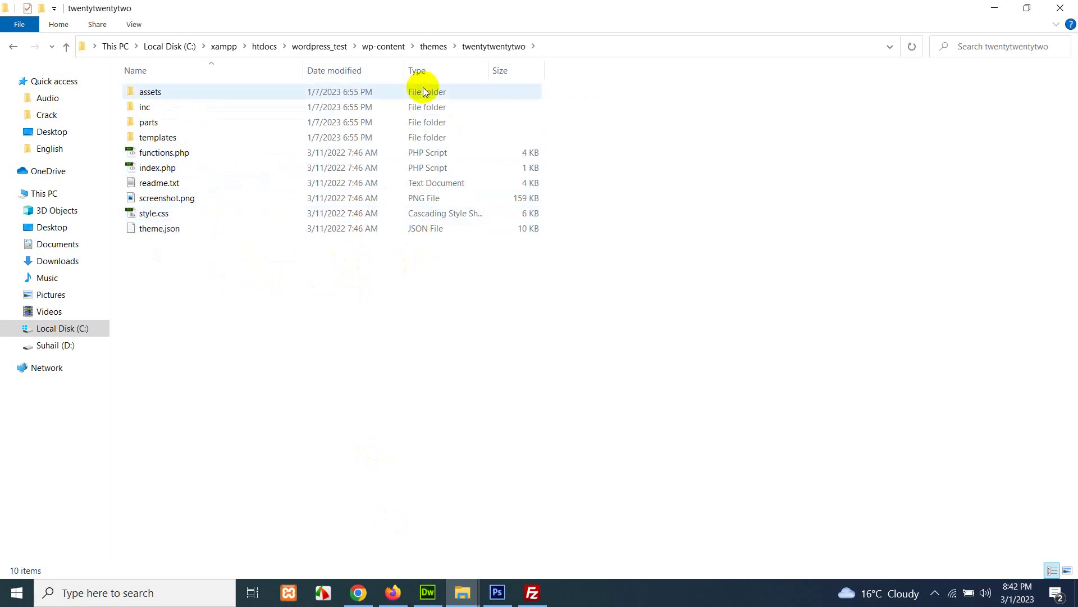
left_click(432, 47)
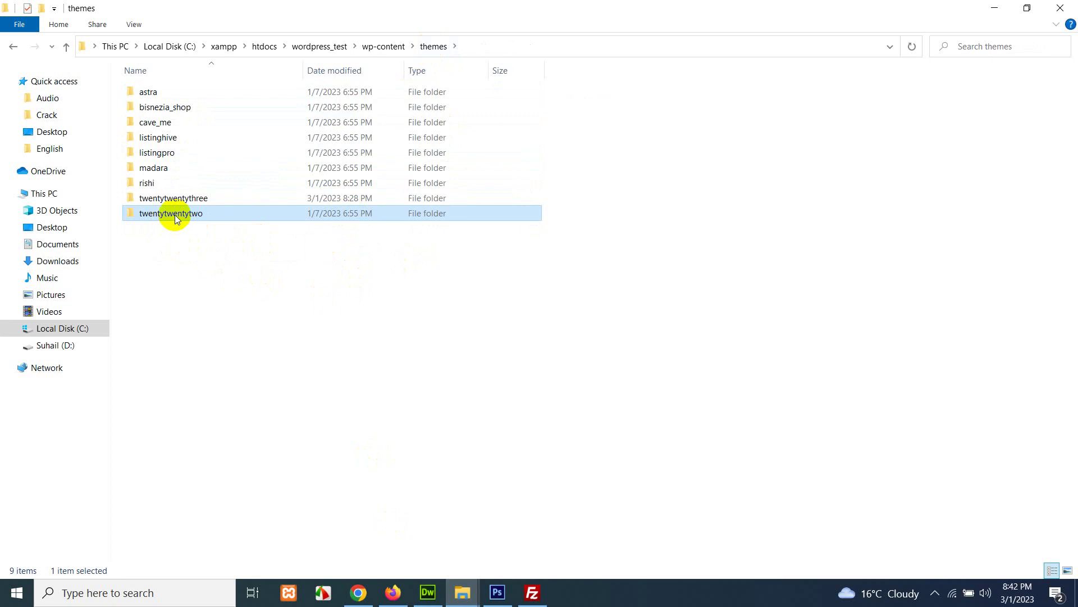
- Look through the templates folder of the twentytwentytwo theme, return to the theme folder, and open its index.php in Dreamweaver
double_click(176, 218)
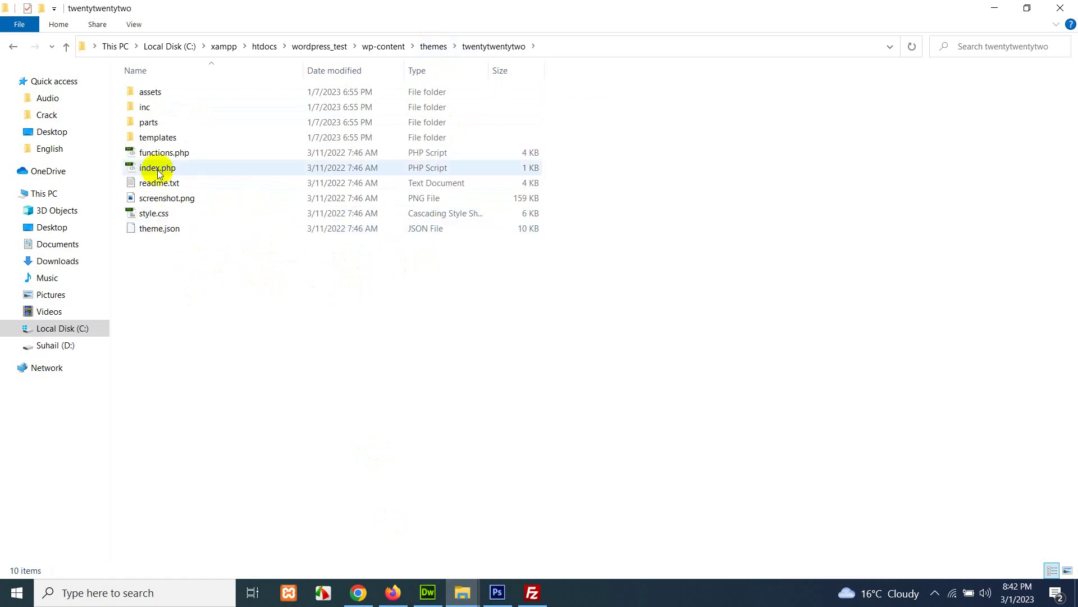
double_click(162, 137)
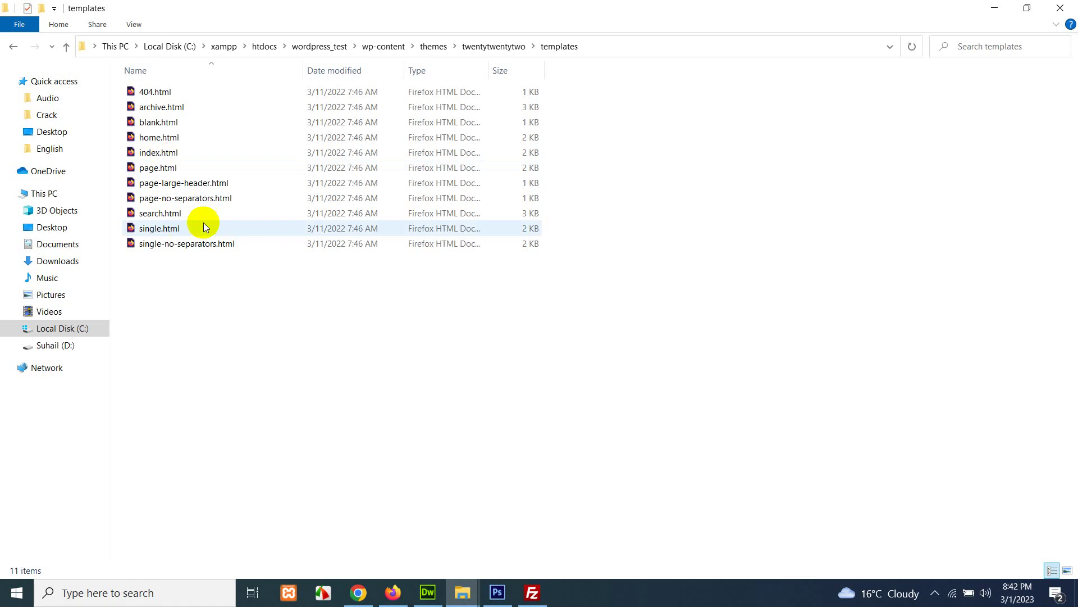
left_click(475, 45)
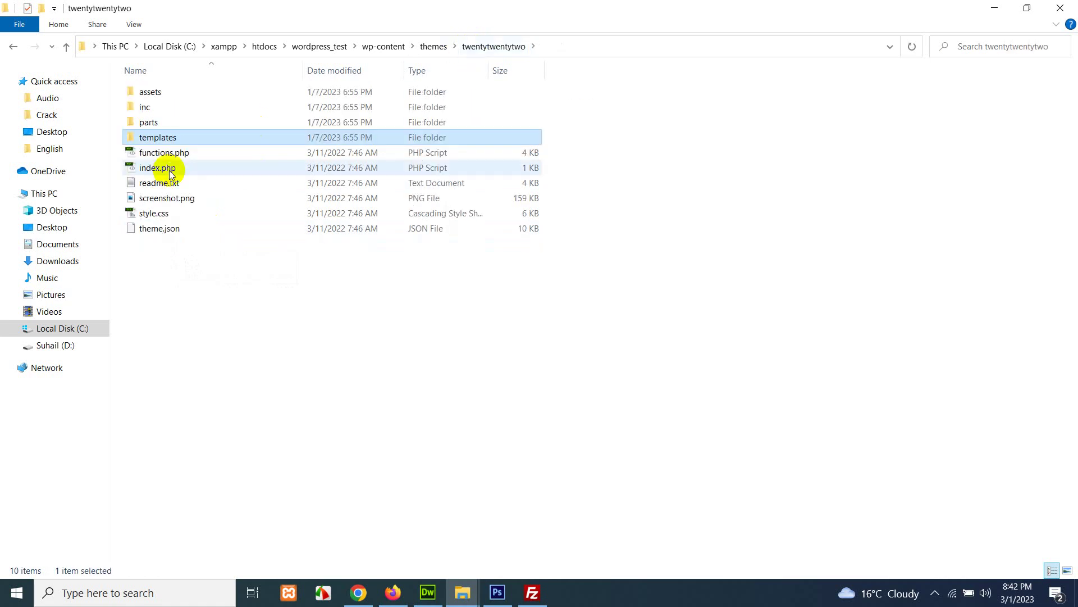
left_click(170, 172)
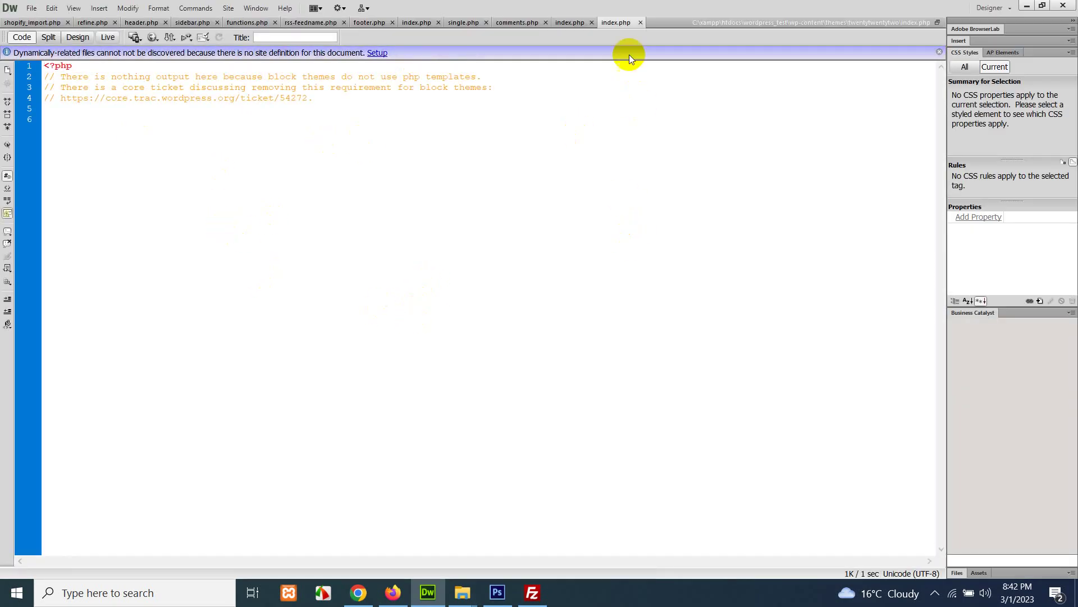
- Switch back to File Explorer, look inside the parts folder of twentytwentytwo, and return to the theme folder
mouse_move(463, 592)
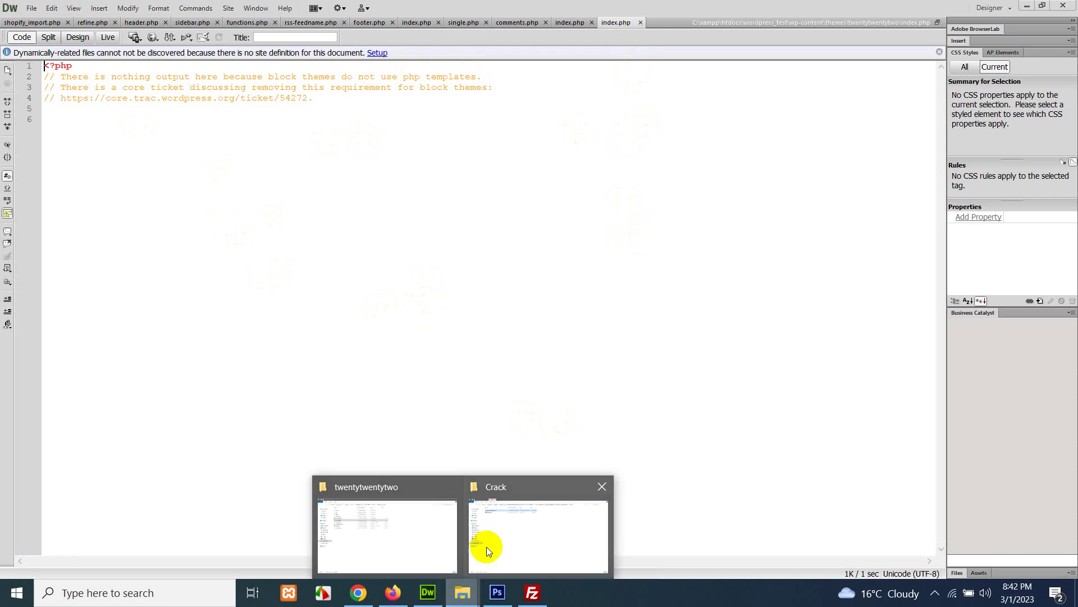
left_click(444, 534)
double_click(147, 122)
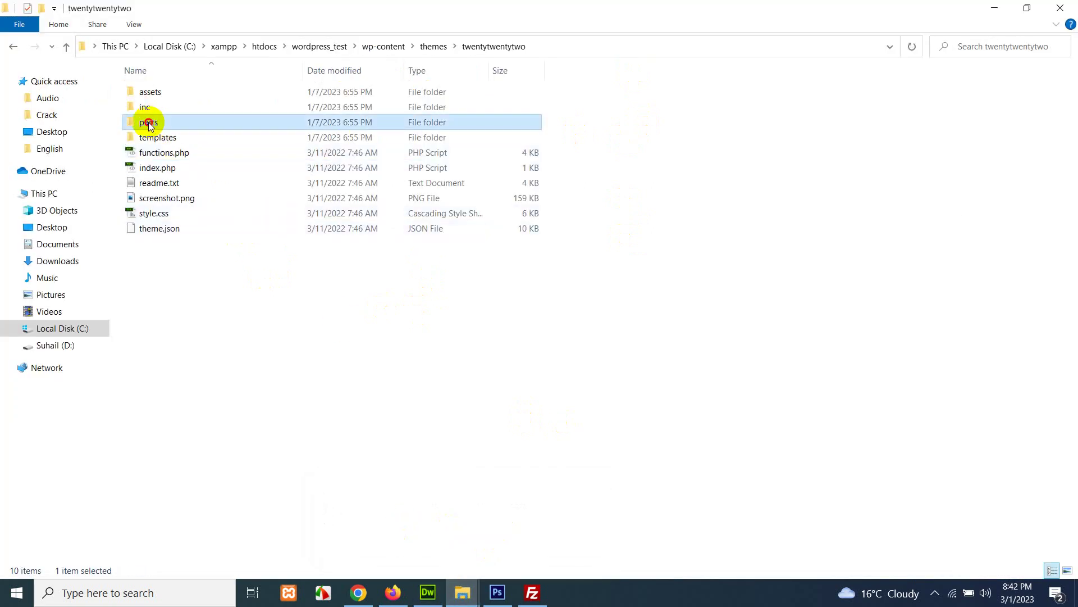
left_click(493, 46)
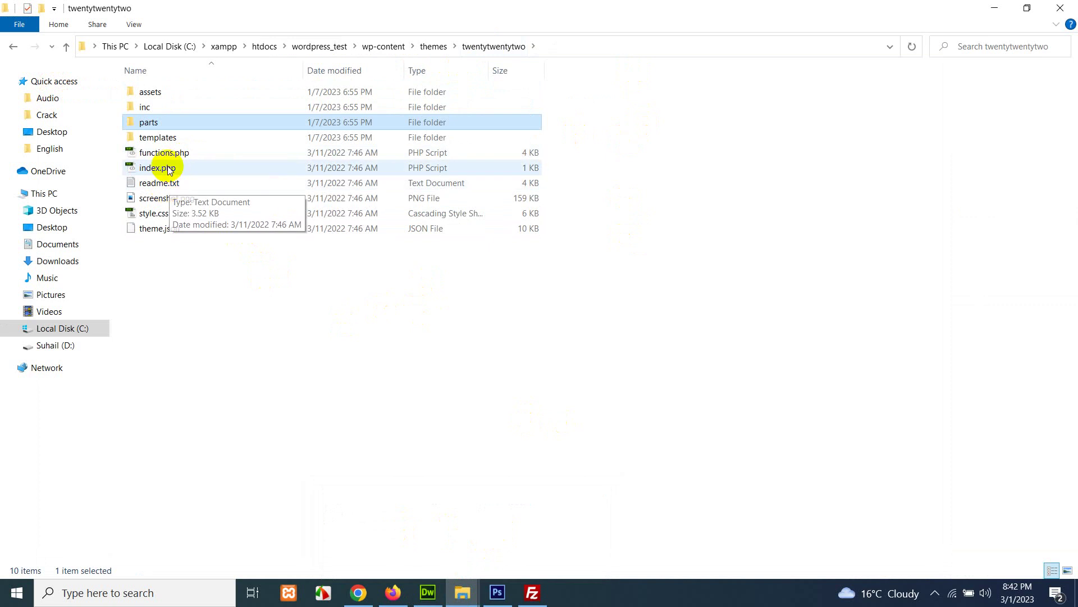
- Open single.html from the twentytwentytwo templates folder in Adobe Dreamweaver CS6, view its block markup, and close the file
double_click(165, 138)
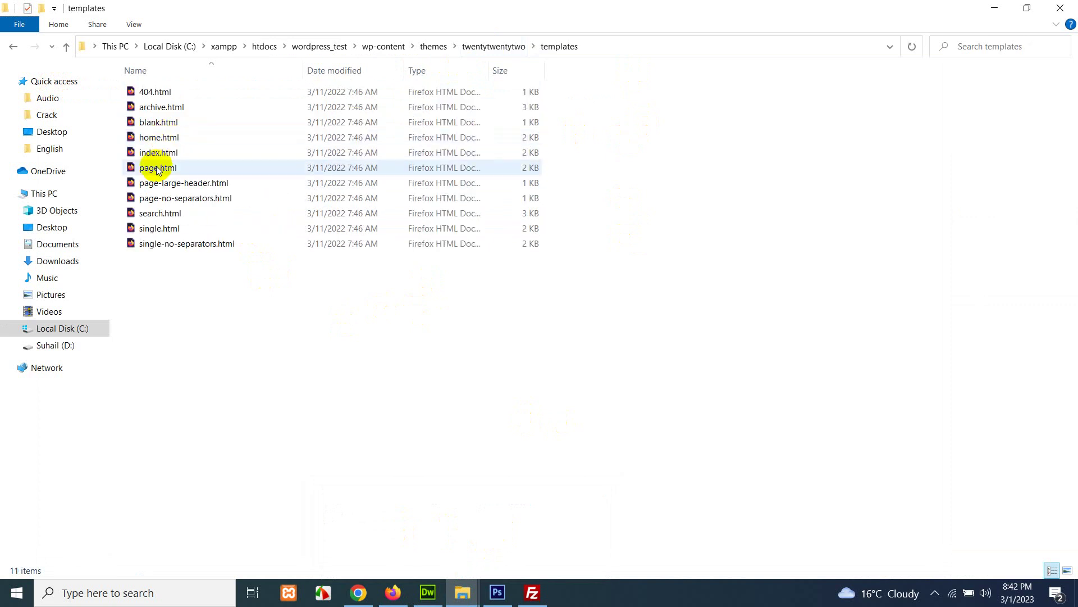
left_click(147, 234)
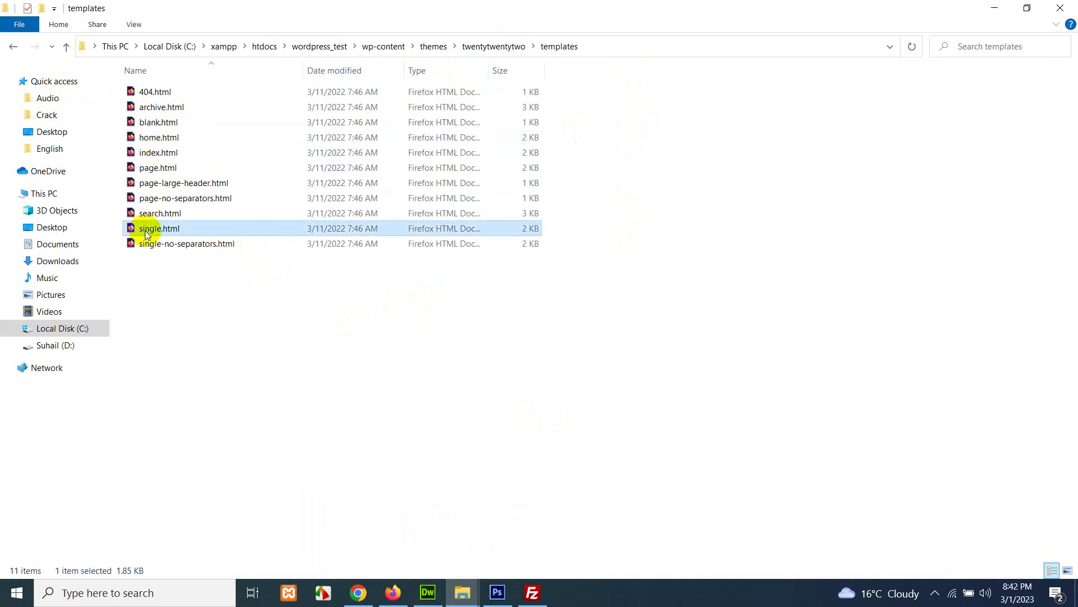
right_click(147, 235)
mouse_move(212, 319)
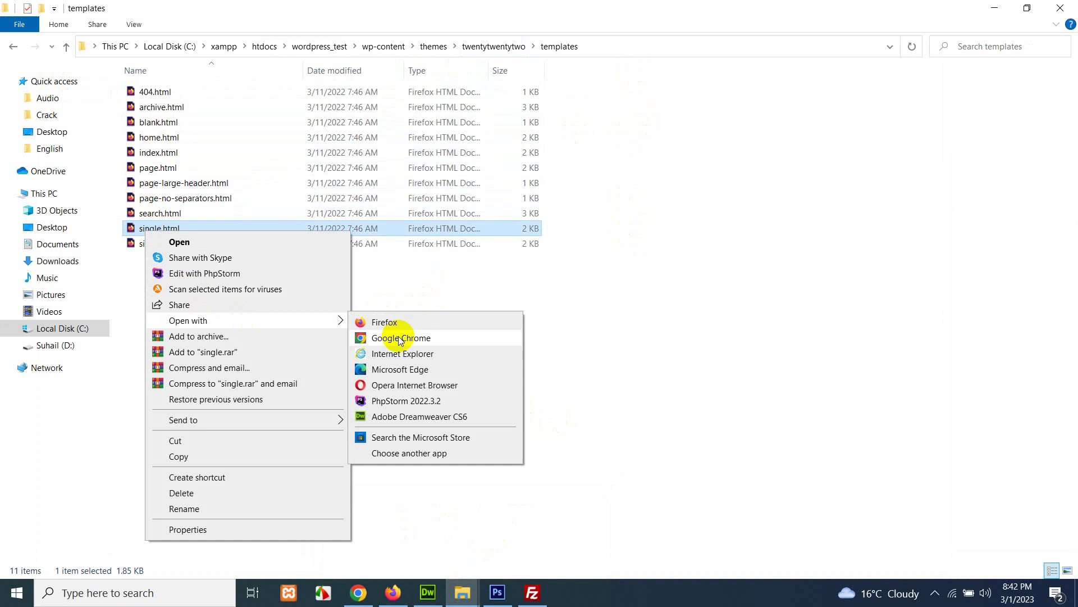
left_click(405, 417)
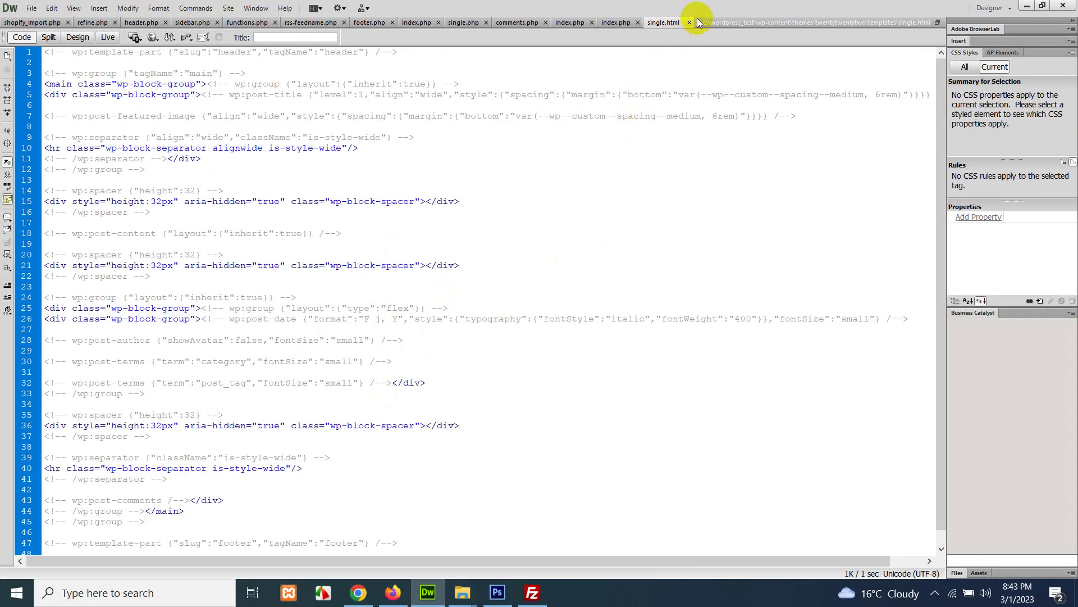
key("ctrl+w")
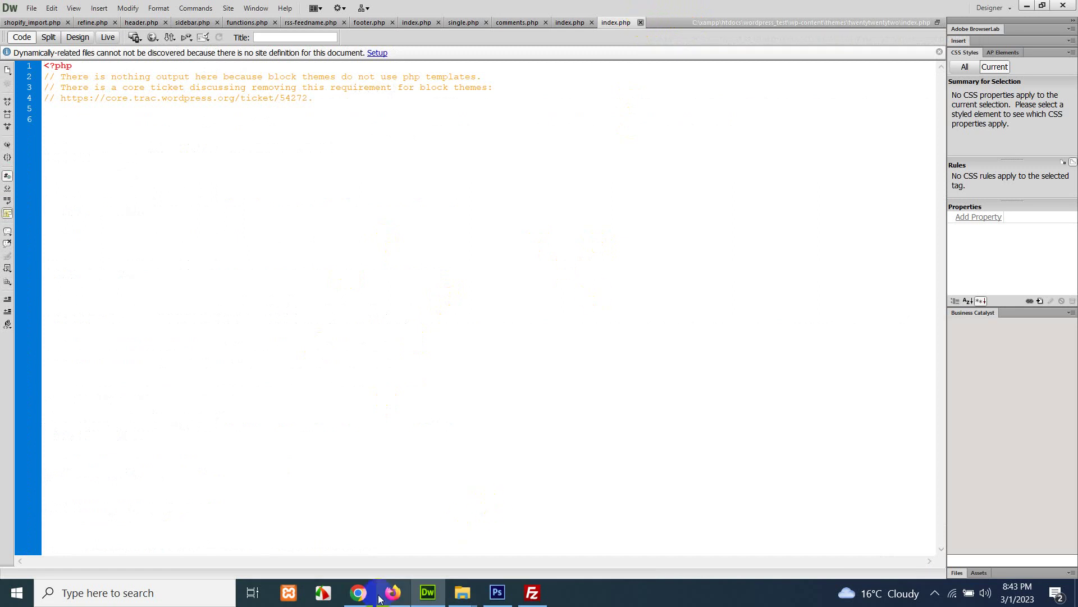
- Switch to the WordPress Themes page in Firefox and activate the Astra theme
left_click(380, 597)
scroll(605, 321, "down", 3)
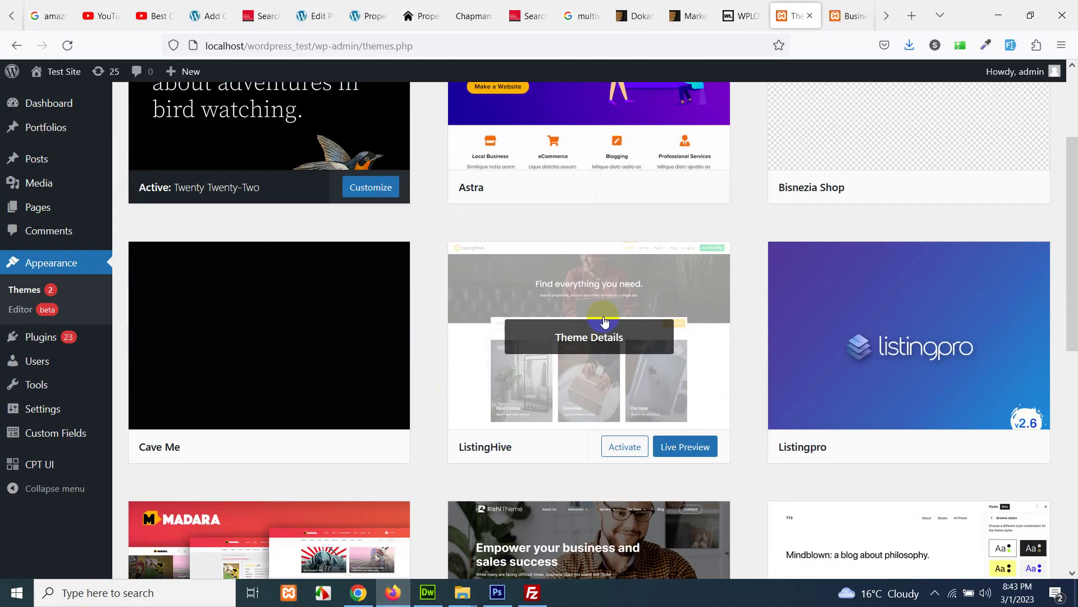
scroll(605, 321, "up", 3)
left_click(622, 335)
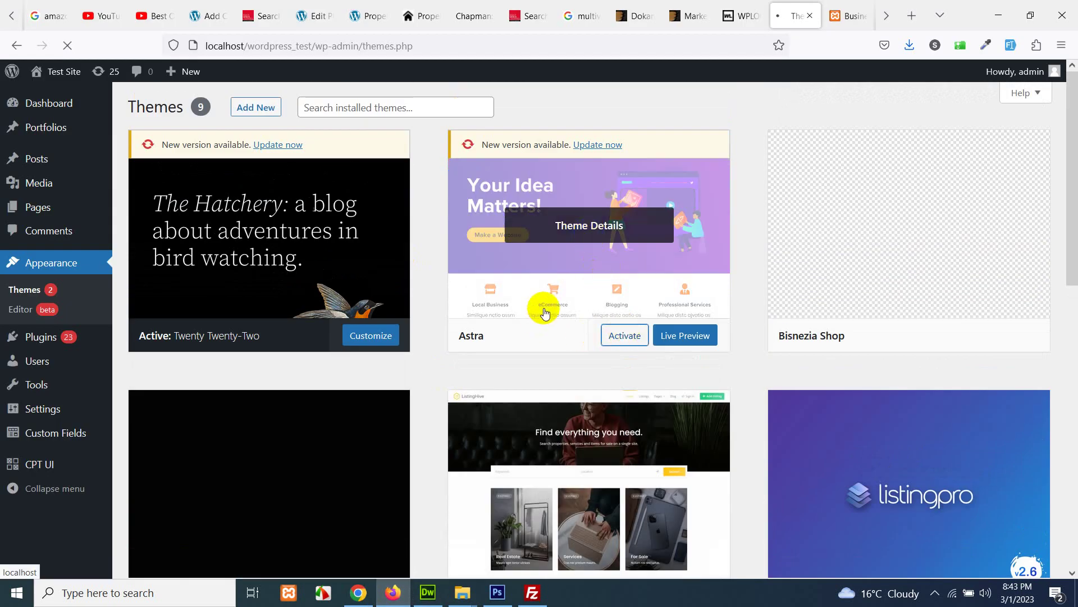
- Switch to File Explorer, go up to the themes folder, and open the astra folder
mouse_move(503, 561)
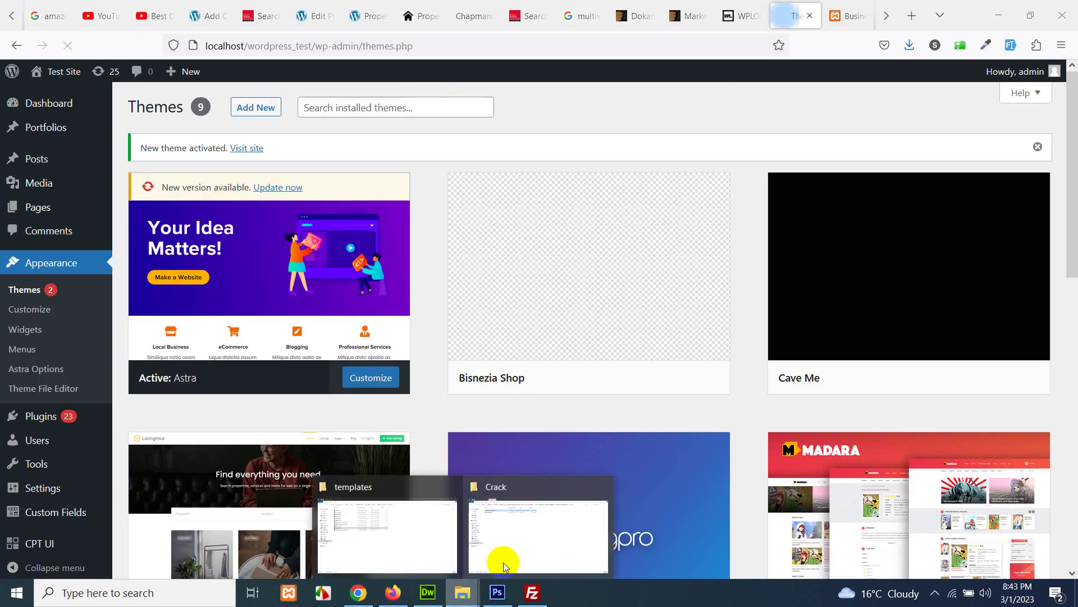
left_click(440, 535)
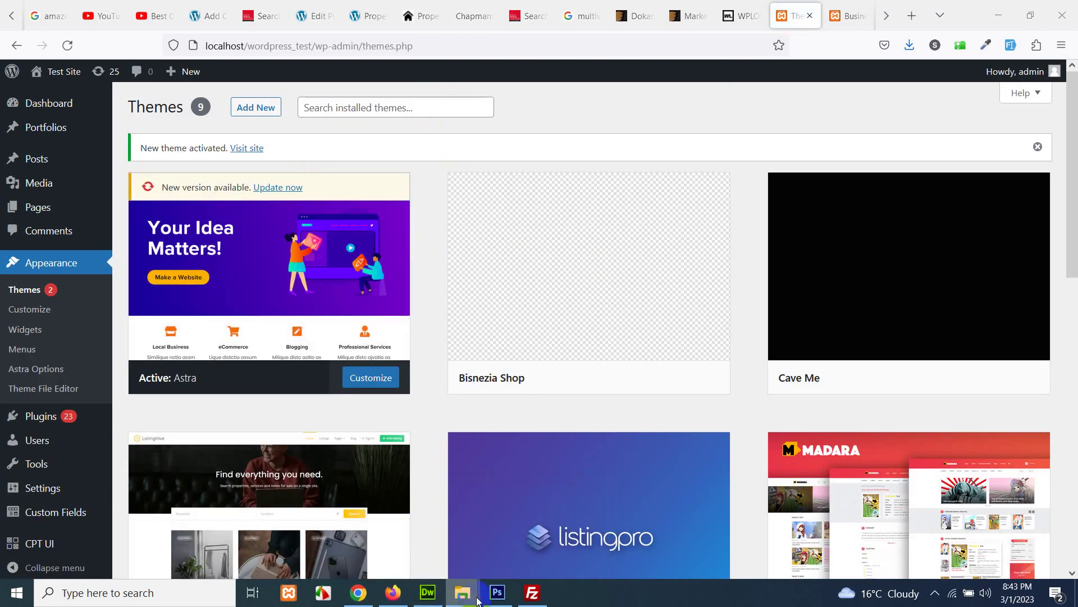
left_click(998, 15)
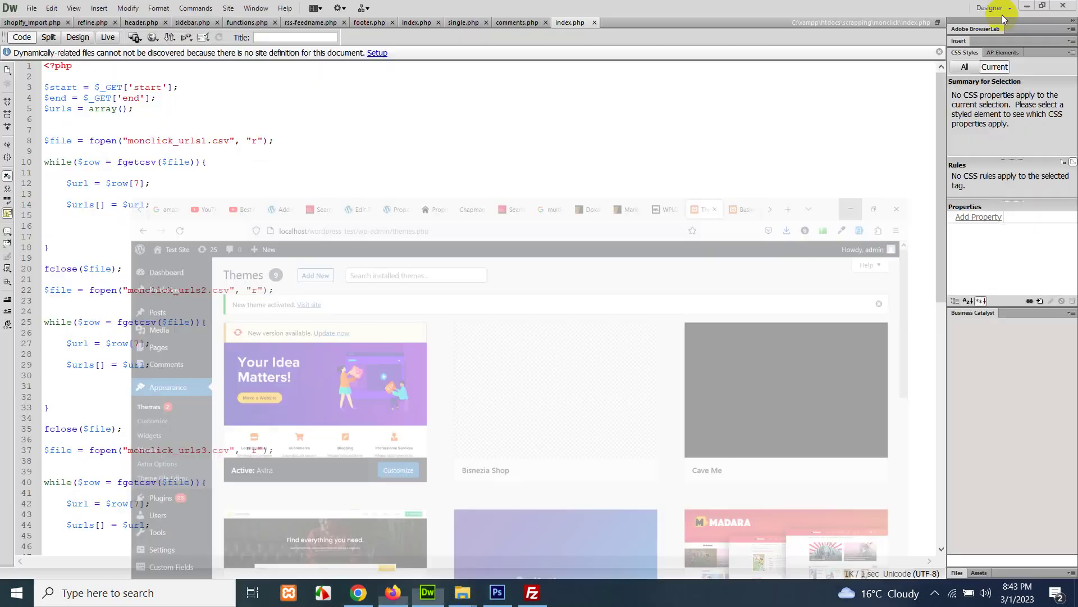
left_click(1028, 6)
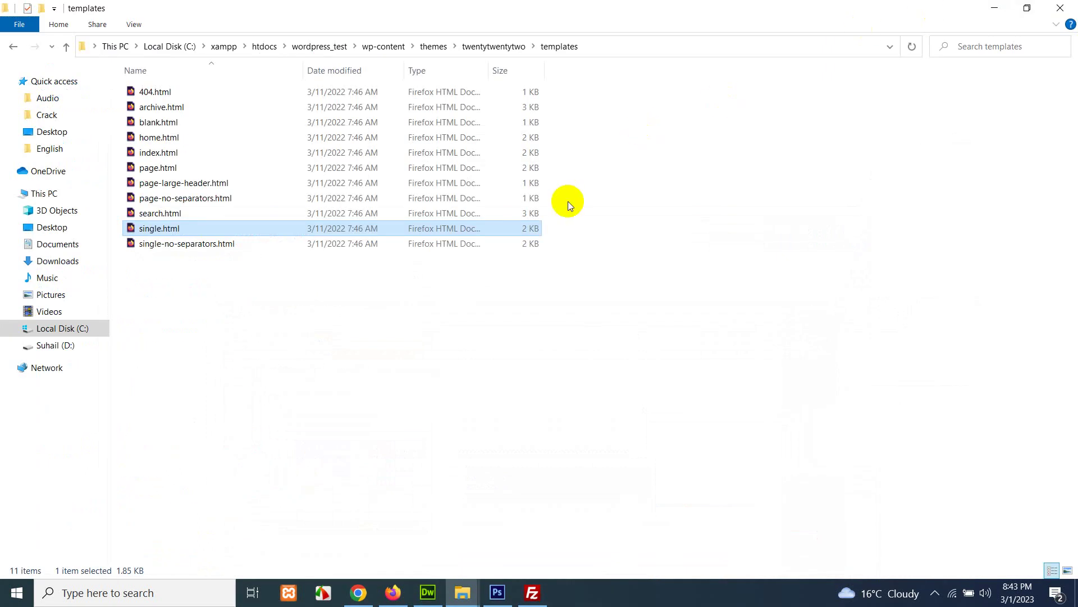
left_click(432, 48)
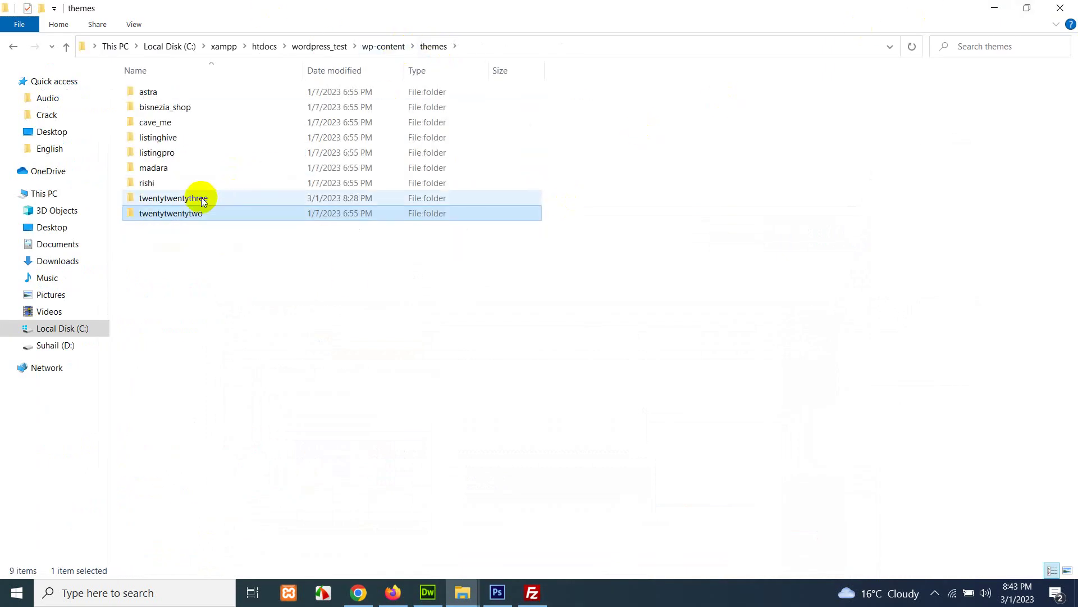
left_click(150, 92)
double_click(150, 92)
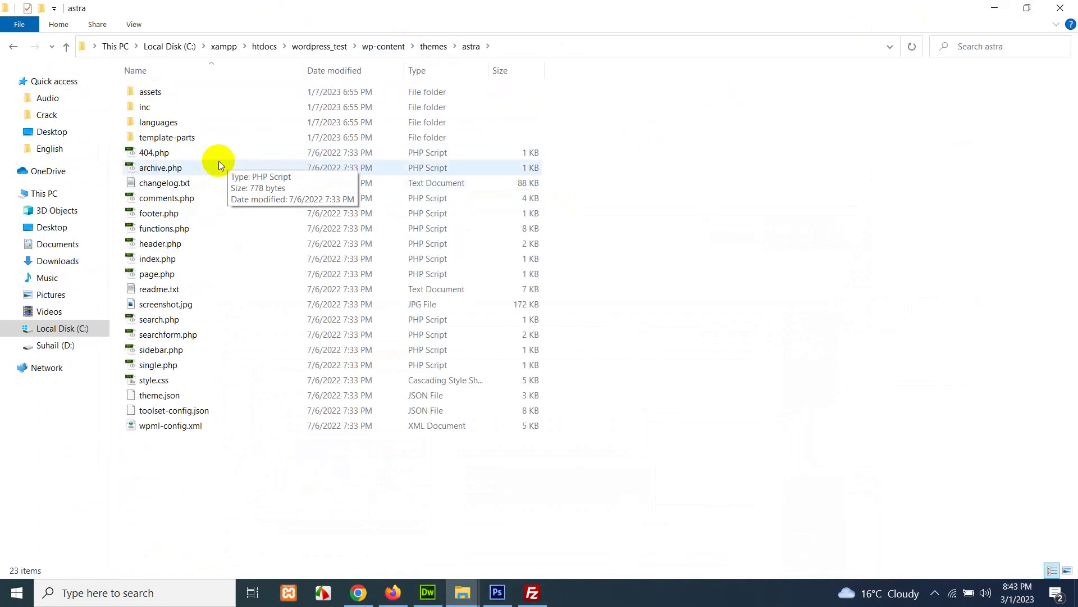
- Duplicate single.php within the astra folder and rename the copy to single-portfolio.php
left_click_drag(150, 365, 215, 517)
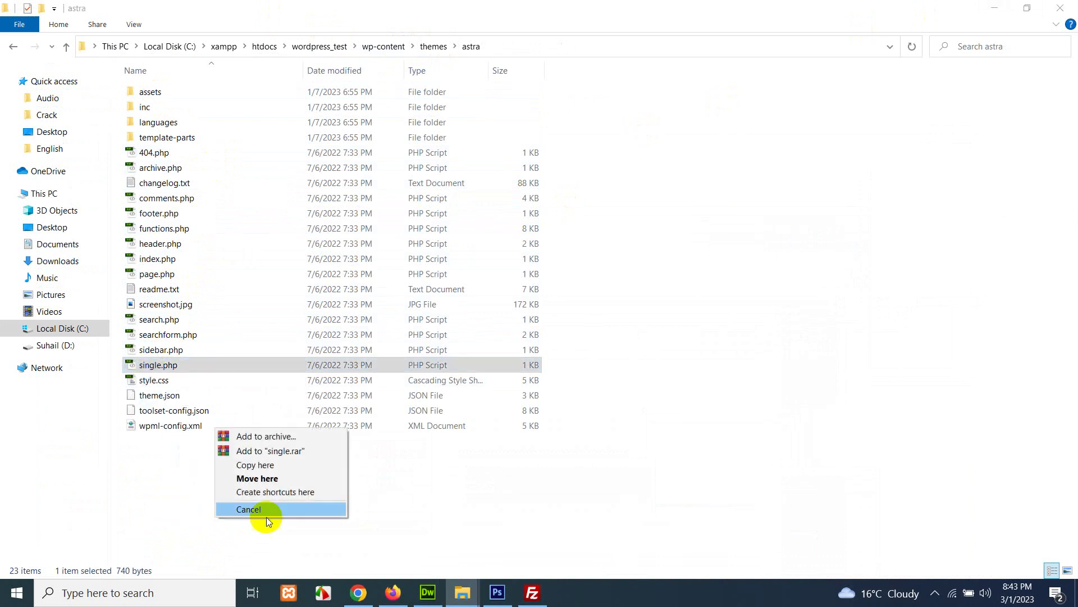
left_click(273, 466)
left_click(167, 367)
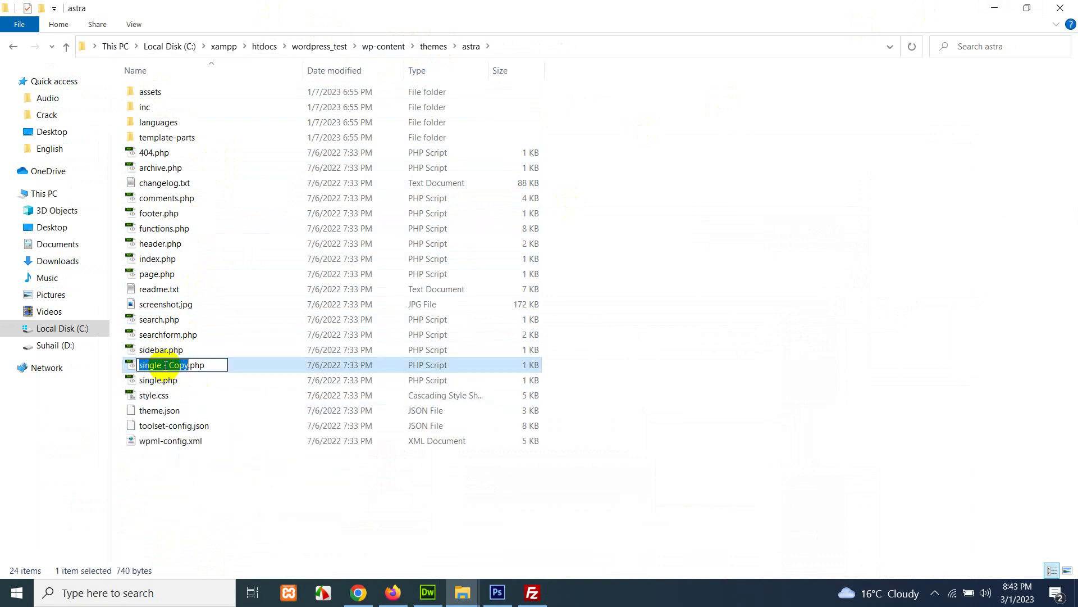
left_click(162, 365)
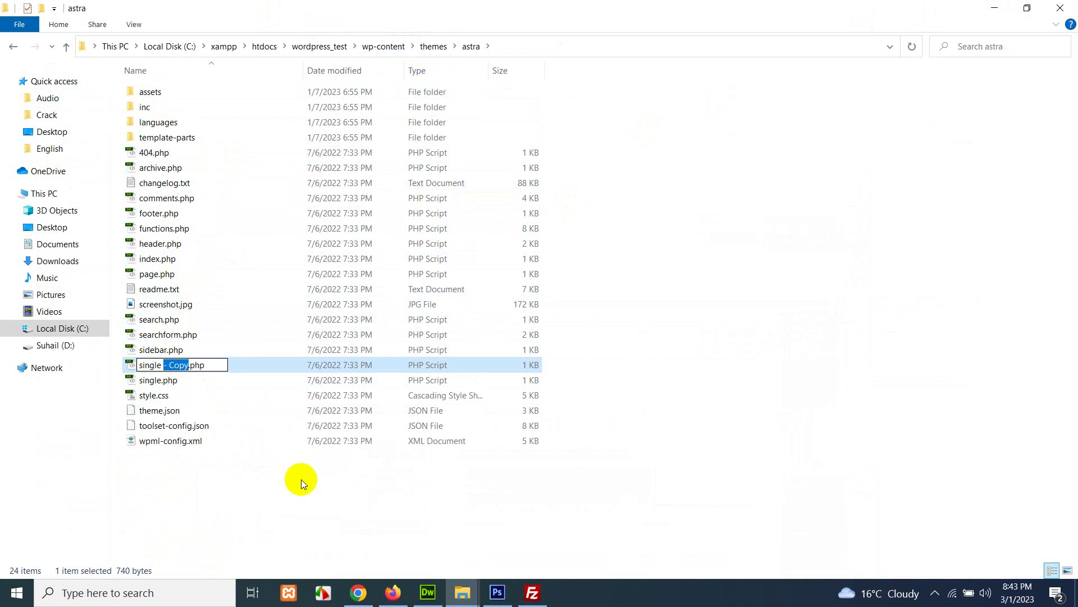
key("BackSpace")
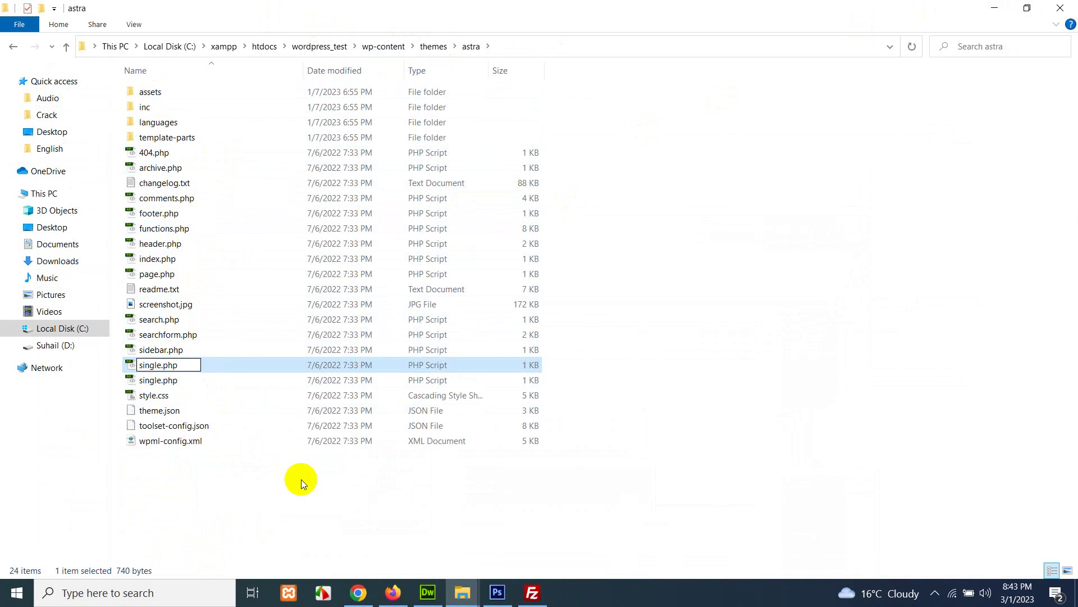
type("-portfolio")
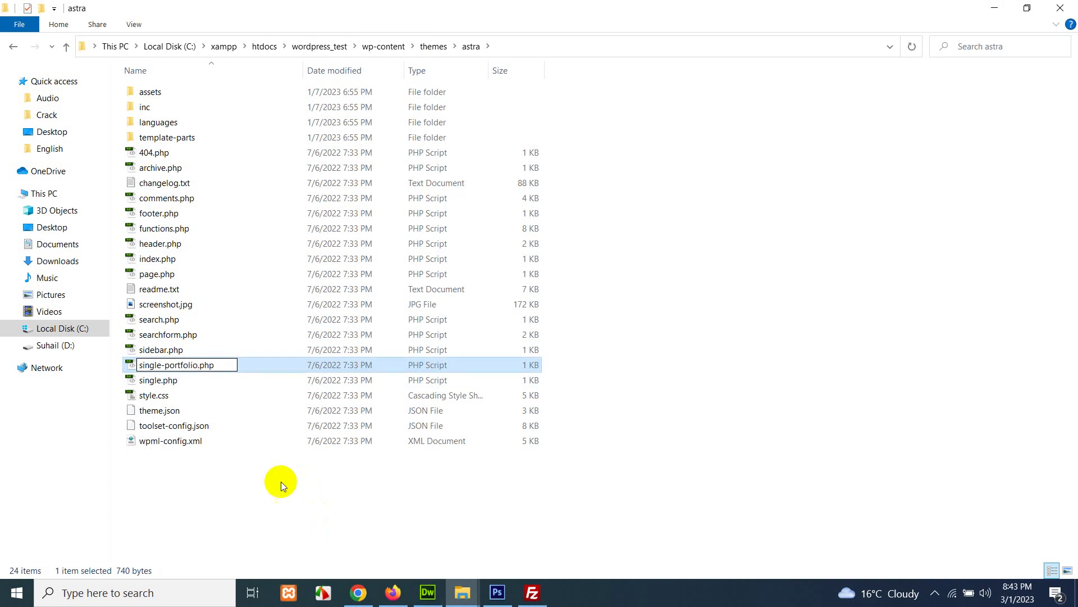
left_click(281, 481)
- Open single-portfolio.php in Dreamweaver, add echo "Portfolio single template"."<br>"; on its own line above get_header();, and save the file
double_click(172, 379)
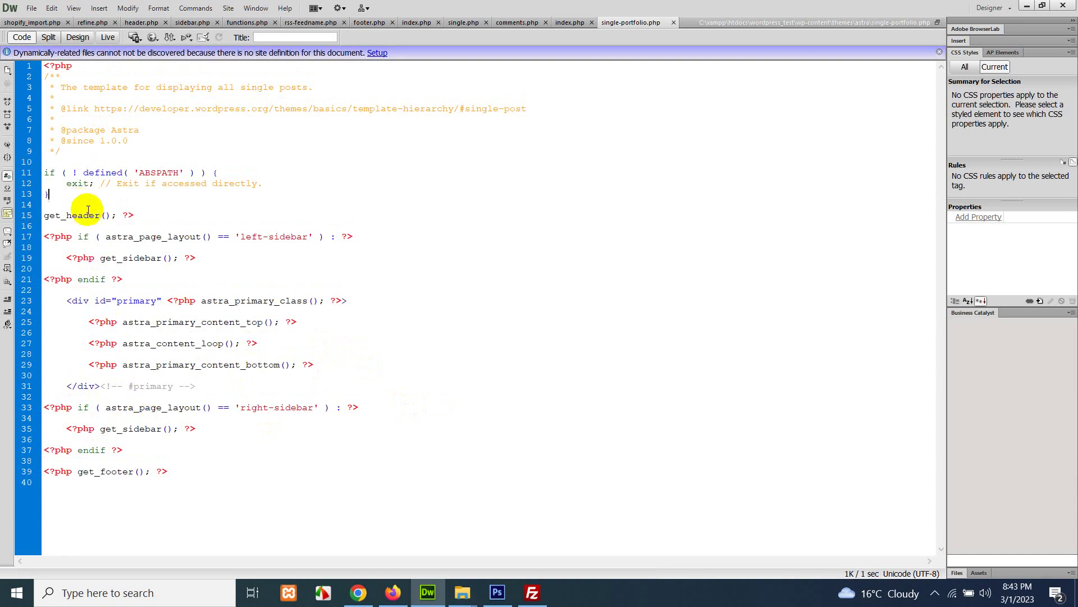
left_click(83, 202)
key("Return")
key("Return")
key("Up")
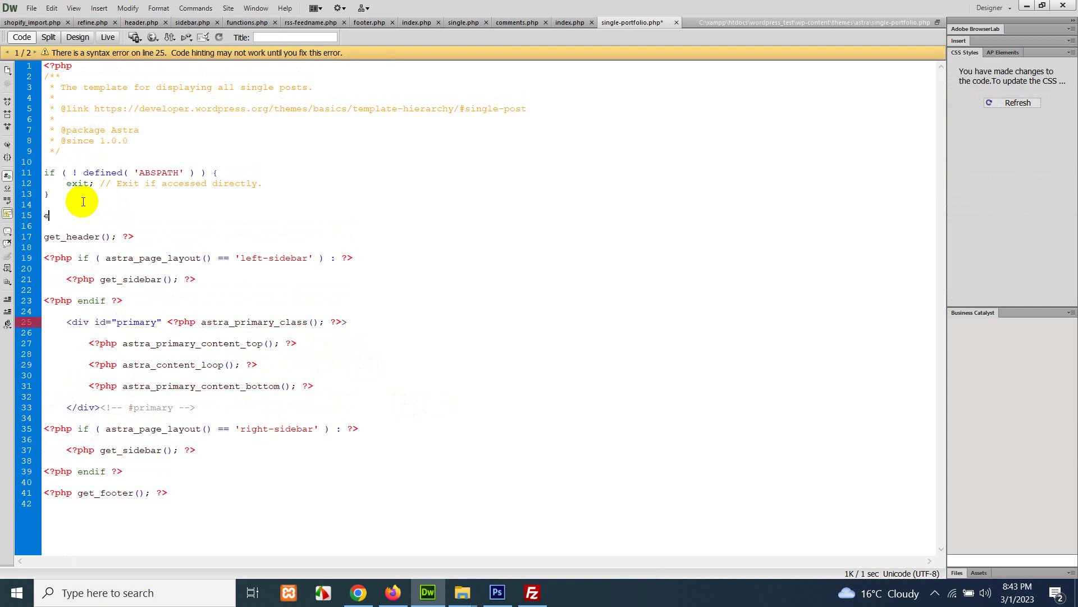
type("echo \"Portfolio single template")
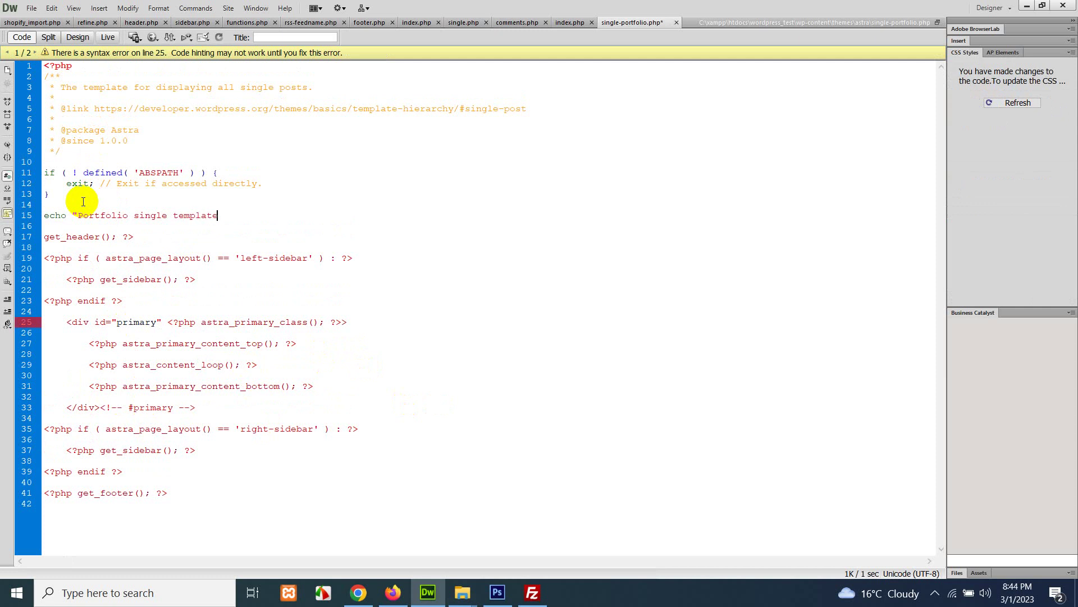
type("\".")
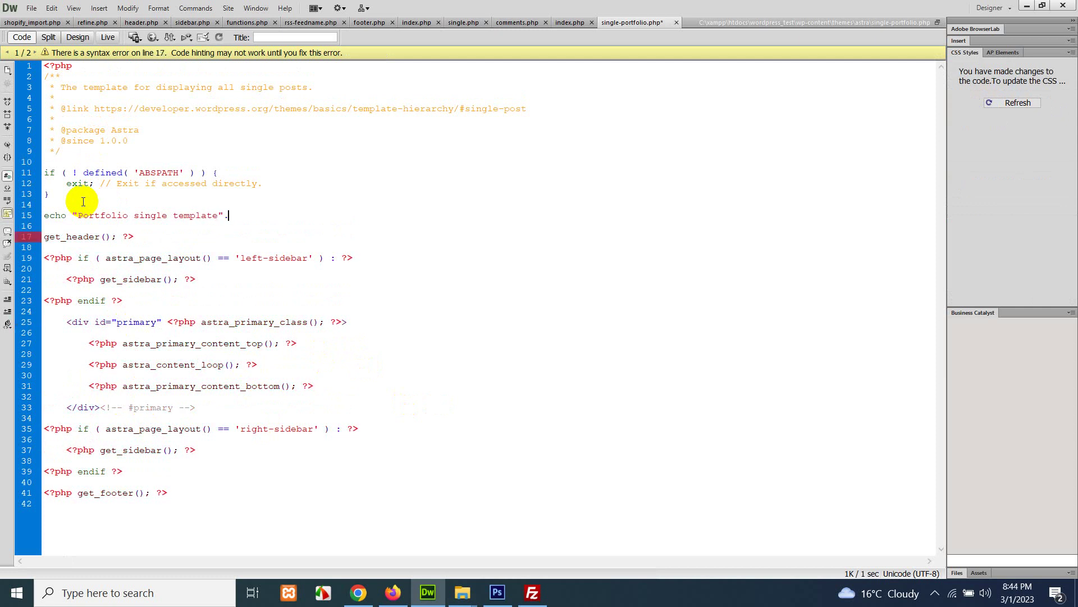
type("\"<br>\";")
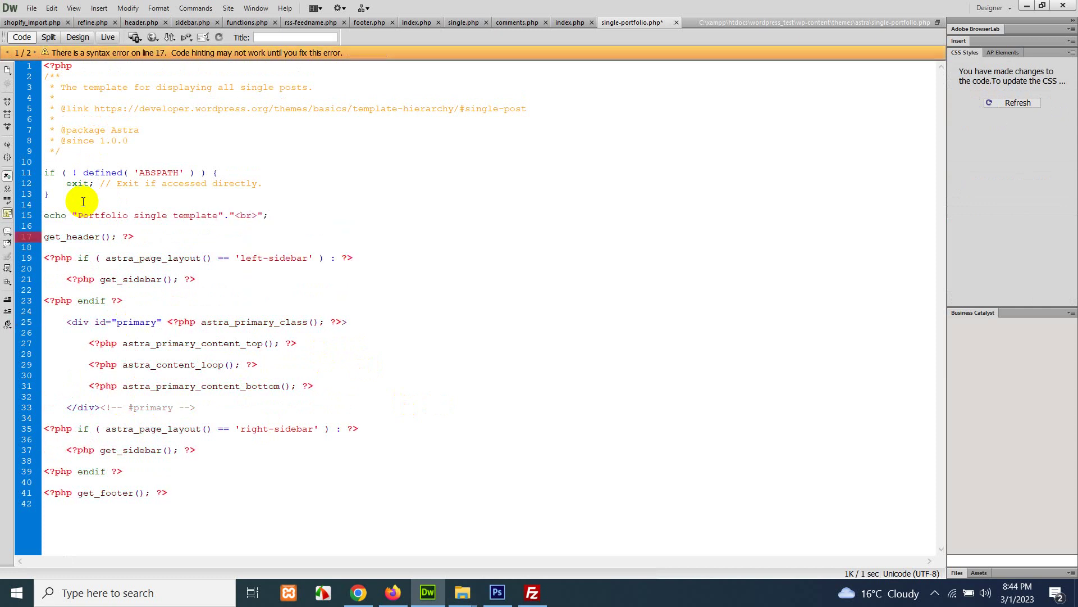
key("ctrl+s")
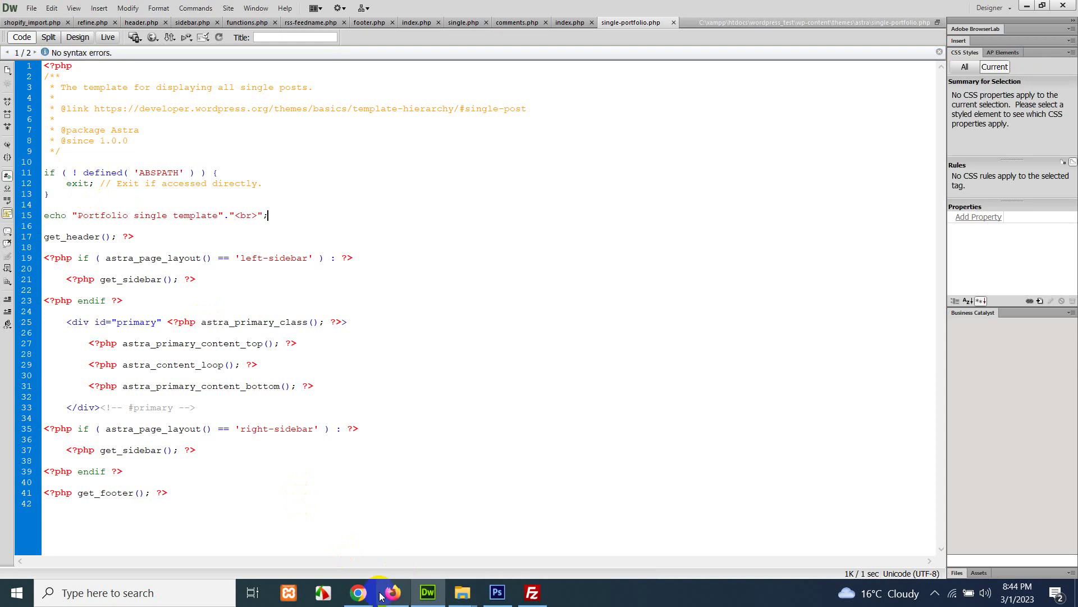
- Switch to Firefox, reload the public Business Cards page, and check it for the text echoed by the new template
left_click(393, 592)
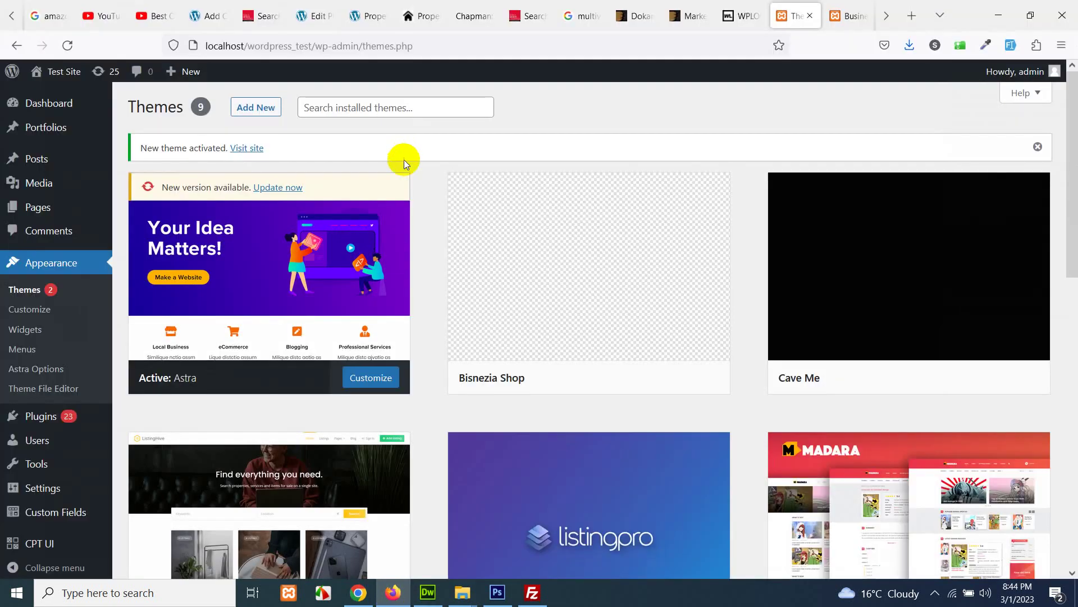
left_click(850, 16)
left_click(68, 46)
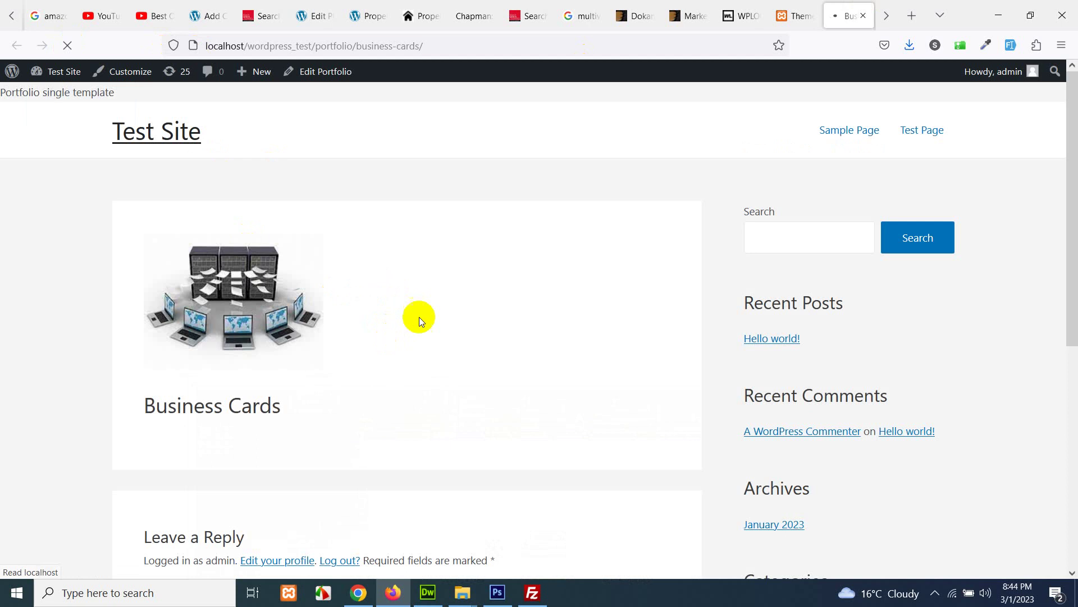
scroll(471, 373, "down", 5)
scroll(470, 373, "up", 5)
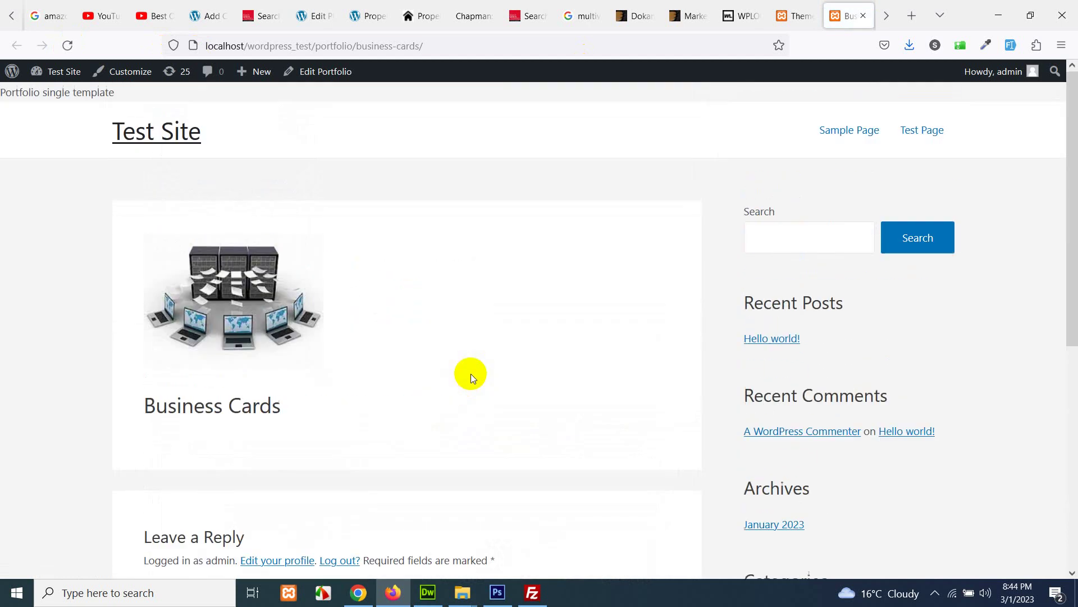
left_click_drag(2, 92, 167, 156)
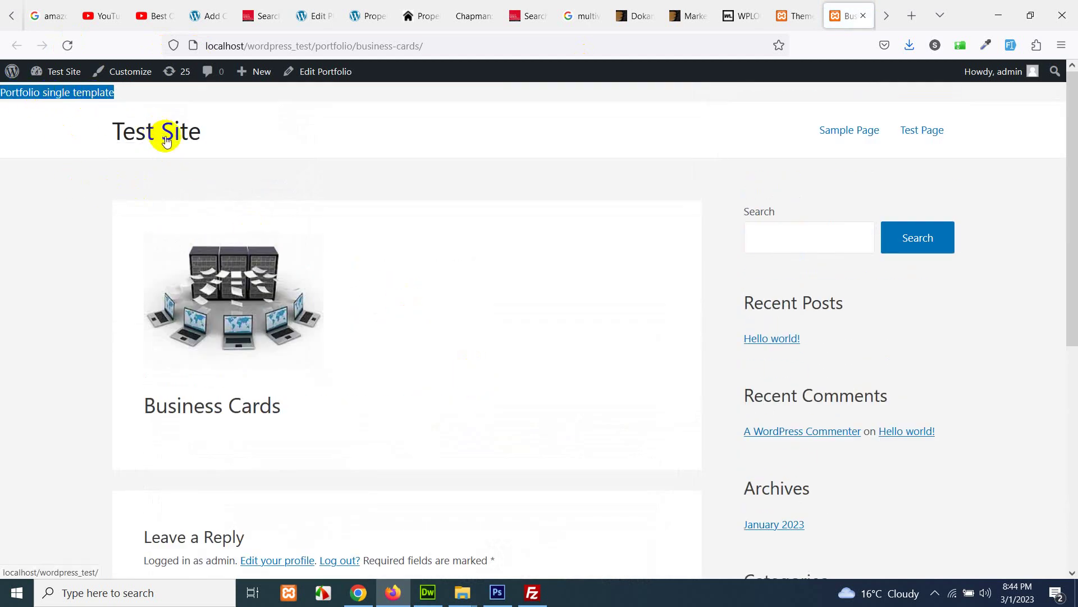
- Check the site's home page and Hello world! post for the echoed template text, and compare with localhost/wordpress_test/portfolio/business-cards/
left_click(168, 140)
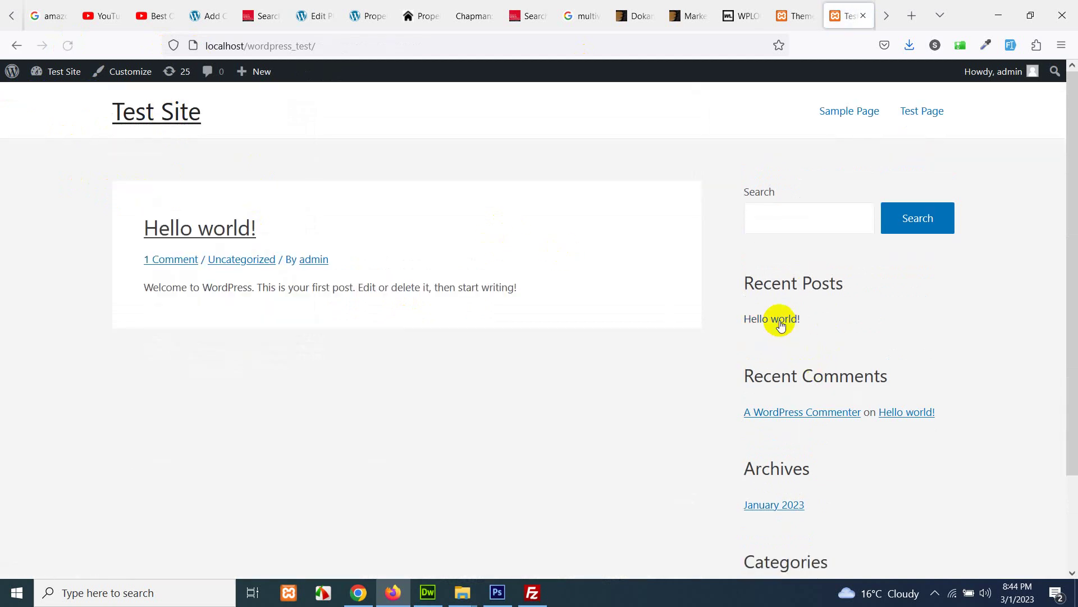
left_click(781, 325)
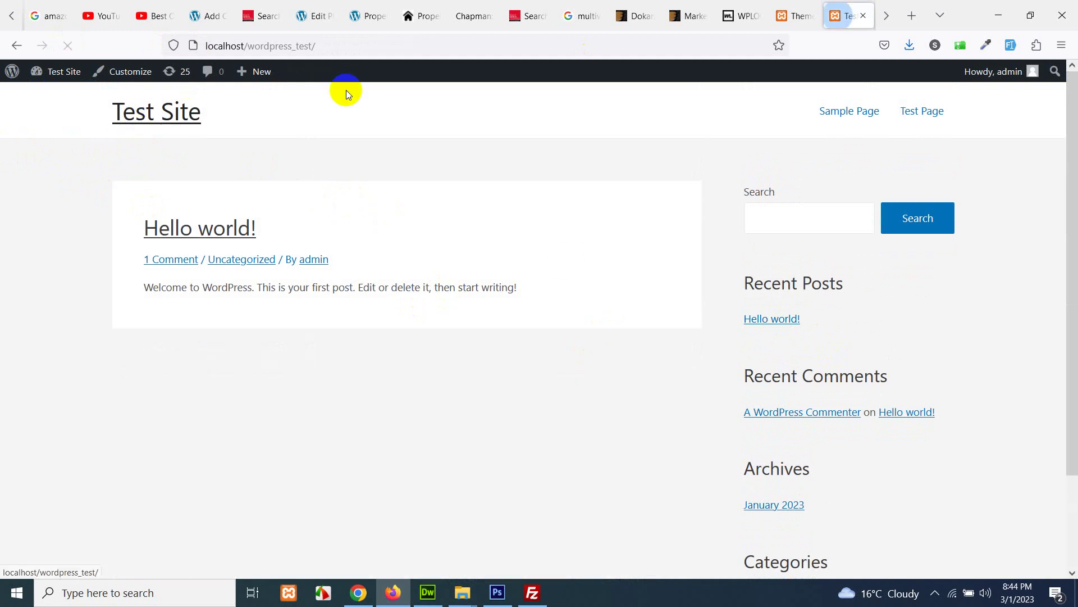
left_click(393, 47)
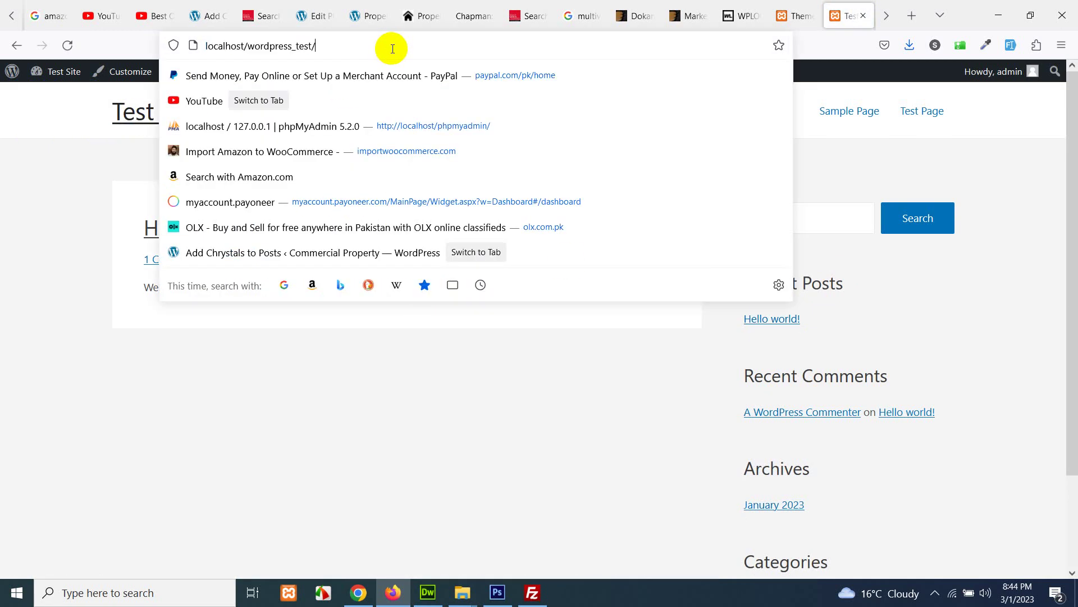
type("b")
key("BackSpace")
type("por")
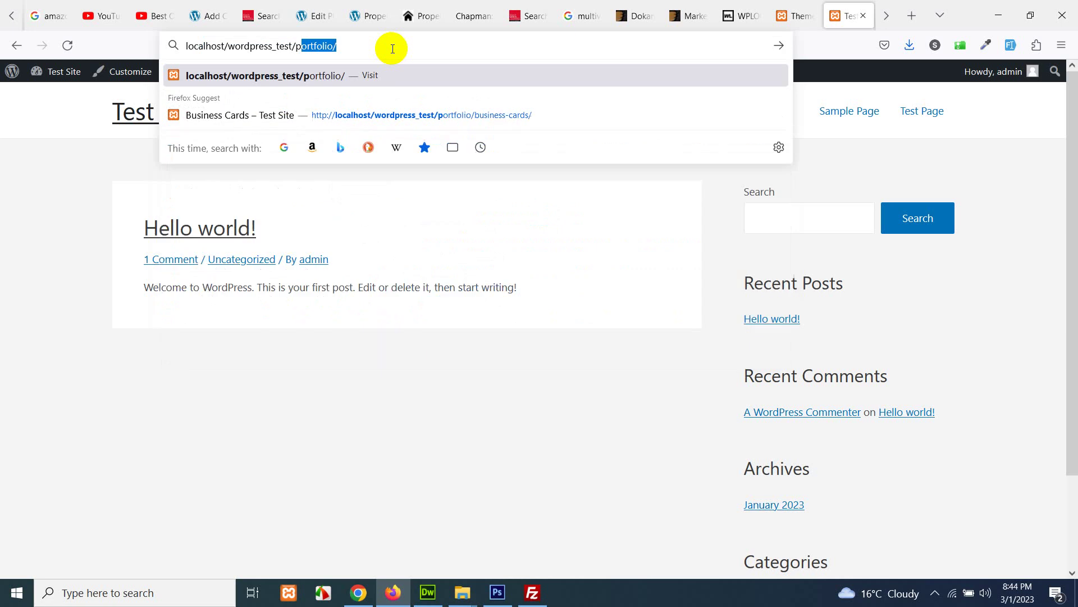
type("t")
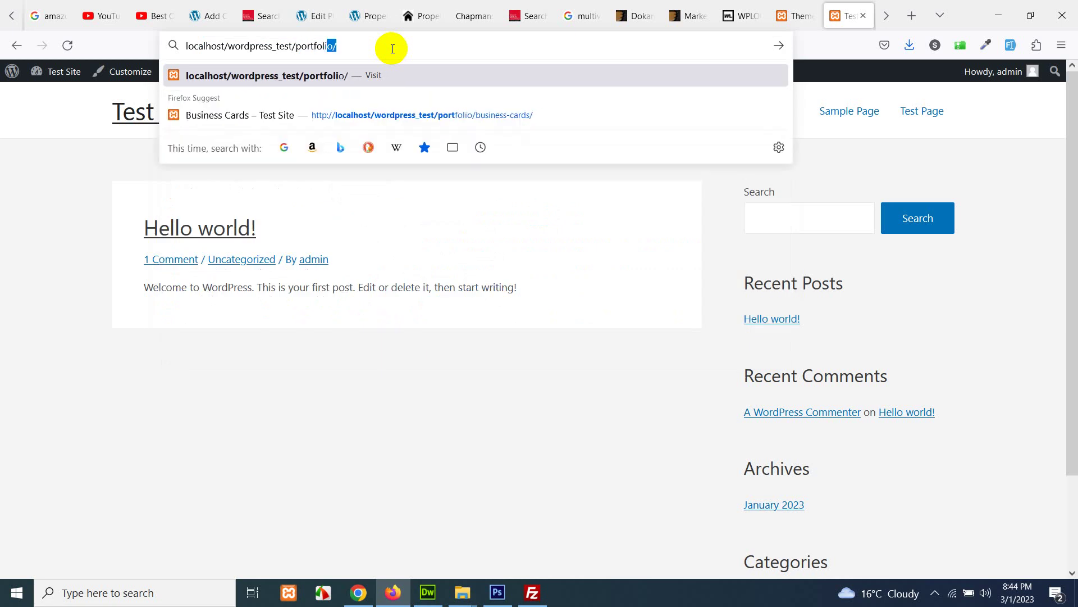
type("business-cards/")
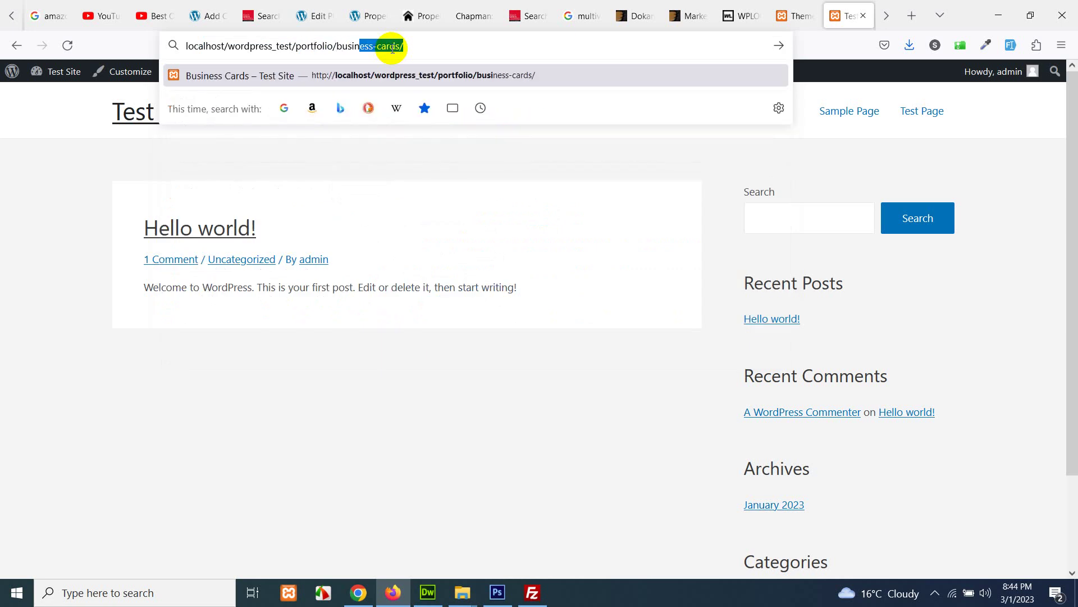
key("Return")
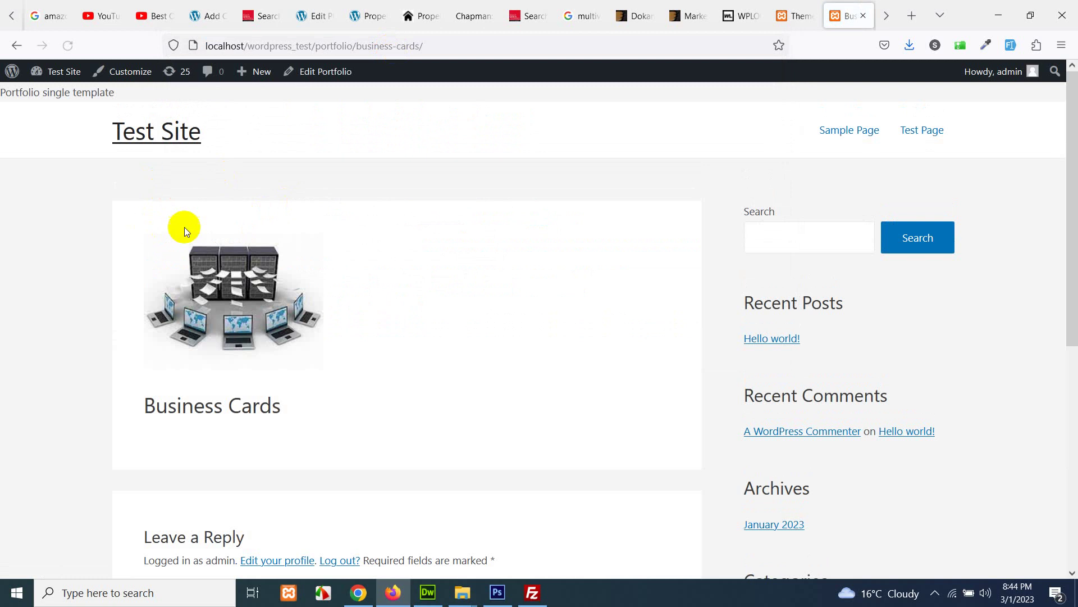
scroll(406, 345, "down", 3)
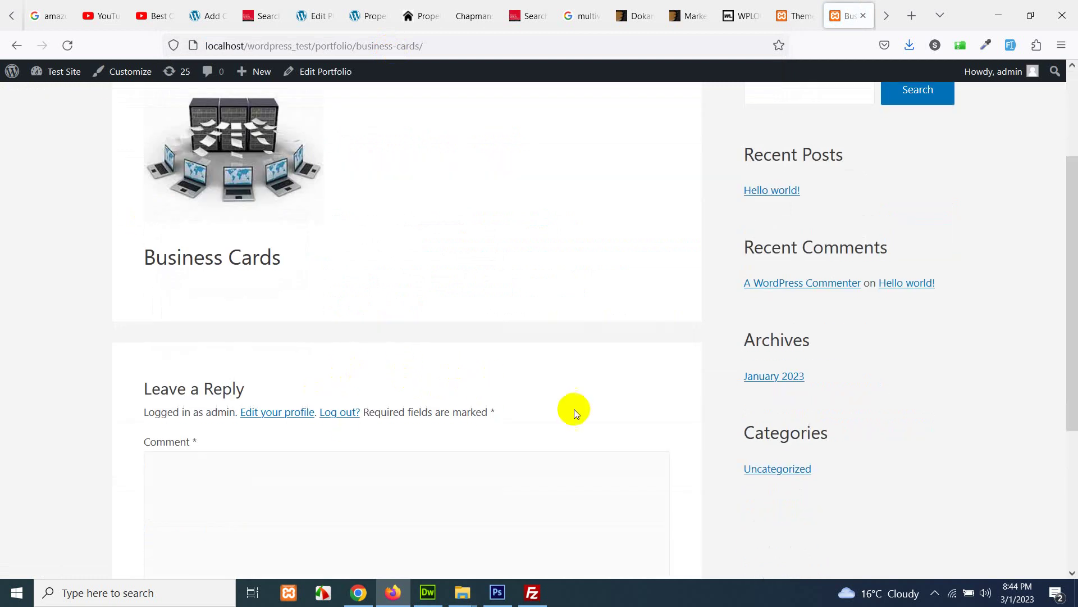
scroll(534, 348, "up", 3)
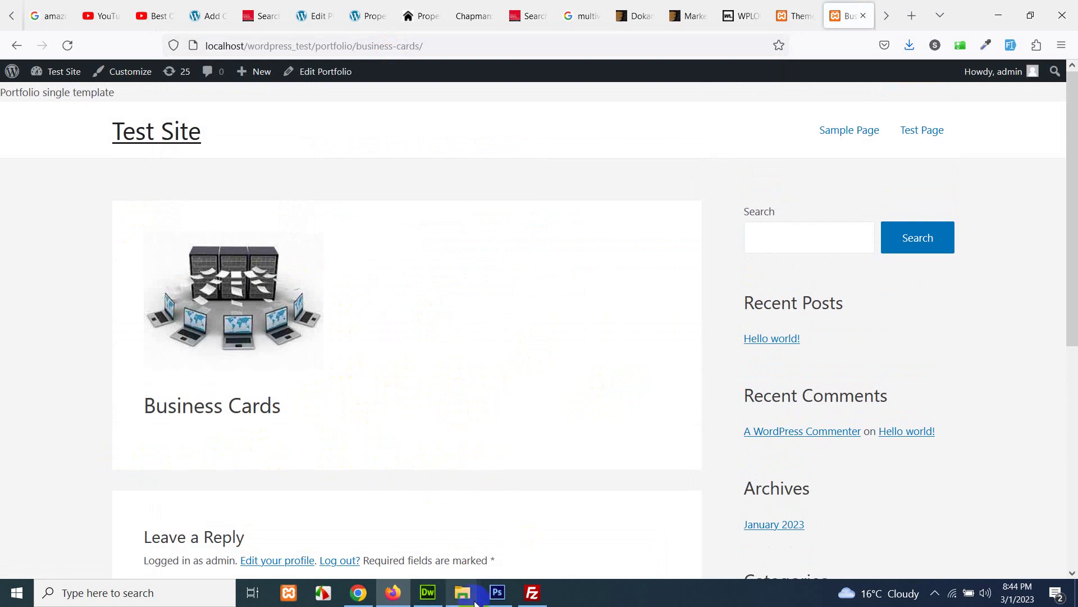
- Switch to Dreamweaver, comment out the echo "Portfolio single template" line in single-portfolio.php with //, and save the file
left_click(428, 592)
triple_click(54, 218)
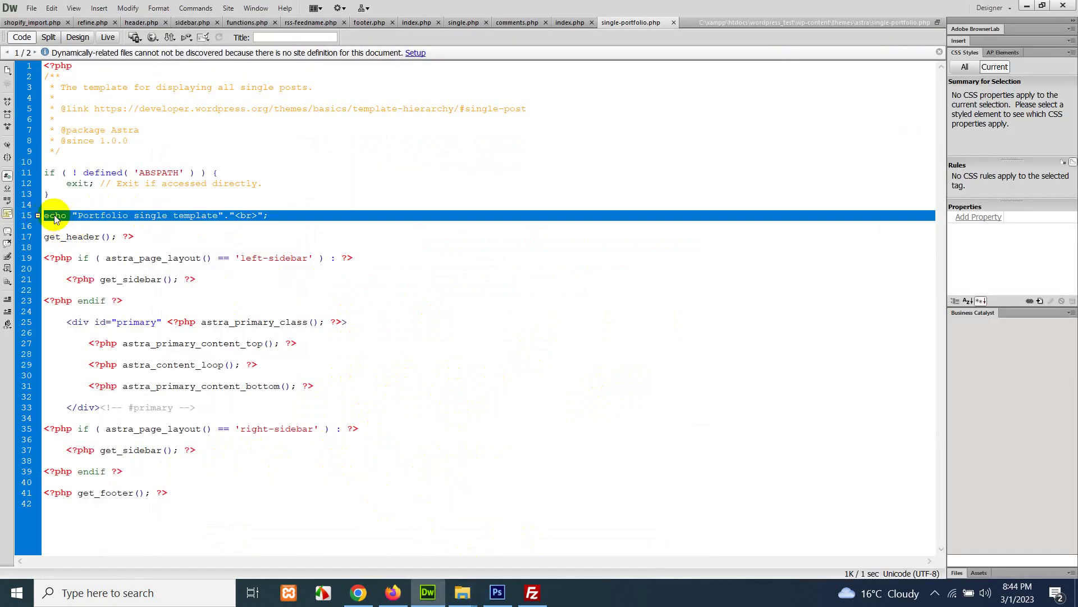
left_click(53, 224)
type("//")
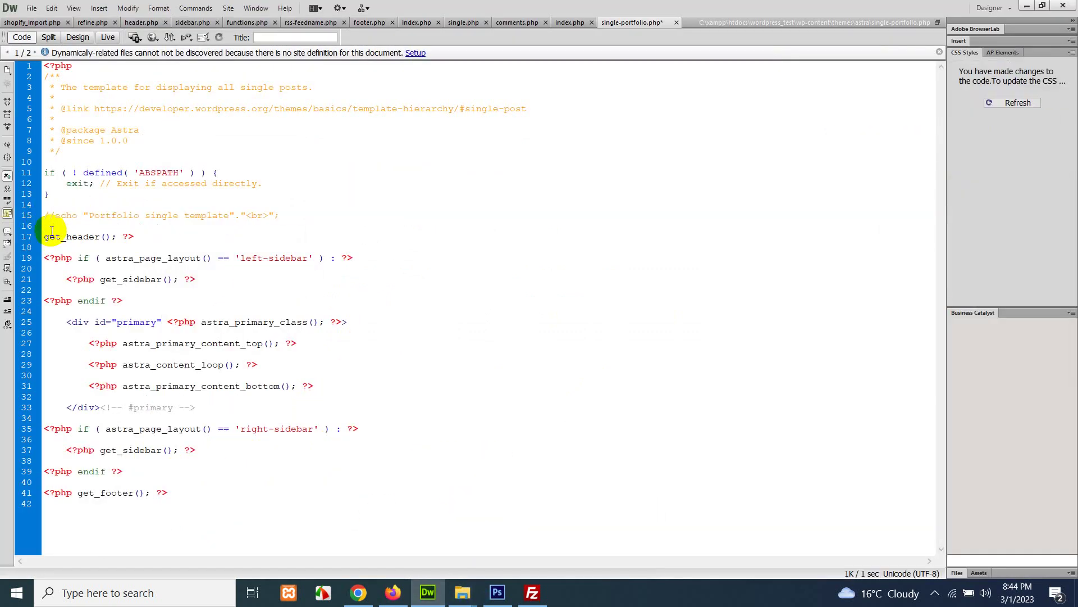
key("ctrl+s")
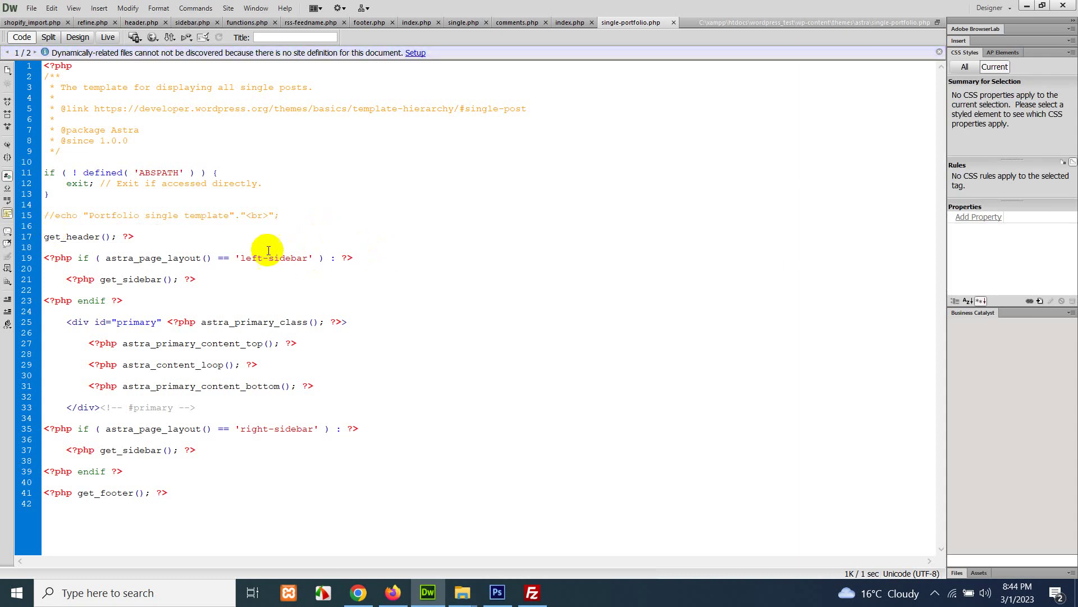
- Insert blank lines at the start of the primary div, above the astra_primary_content_top() call
left_click(258, 334)
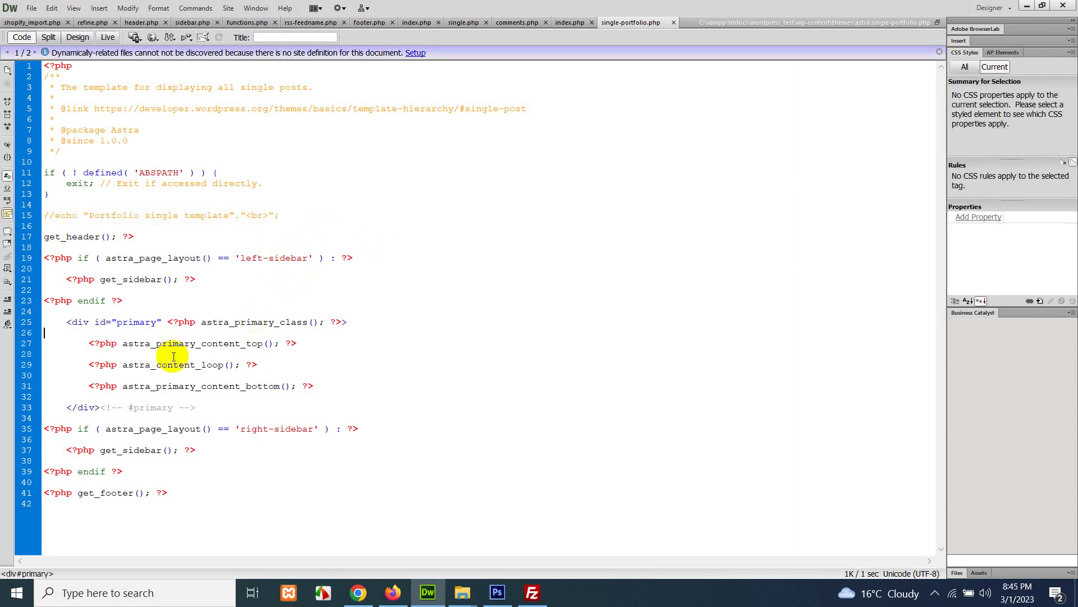
left_click(236, 375)
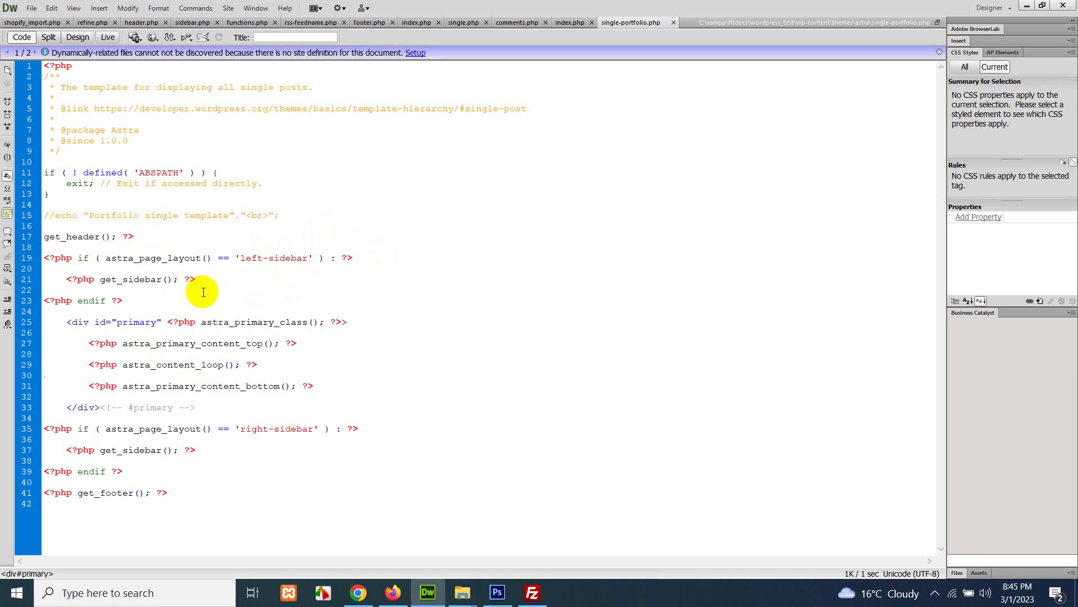
key("Tab")
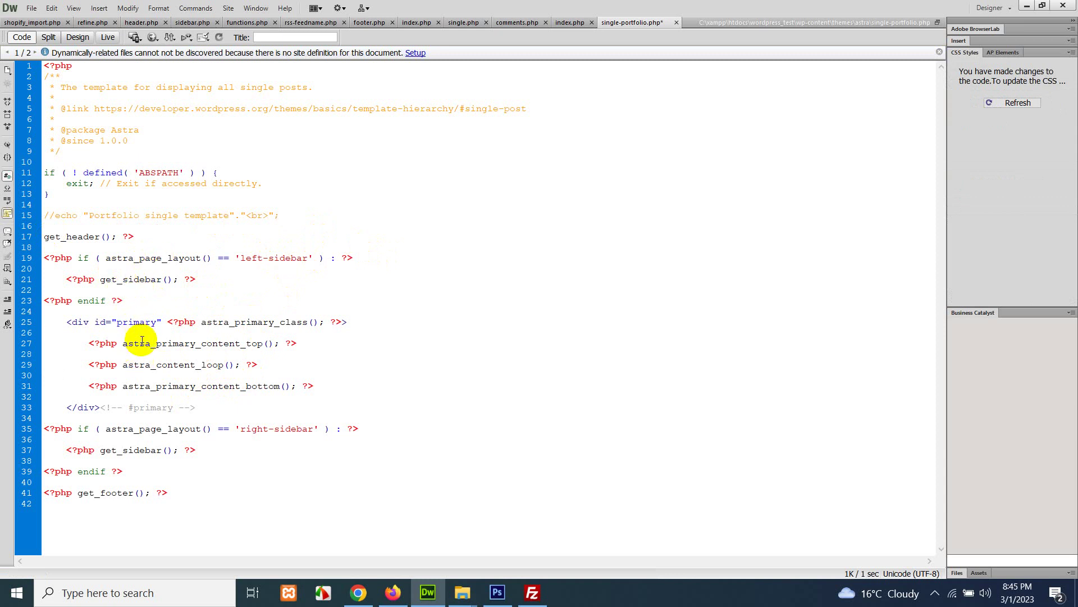
key("Return")
key("Return")
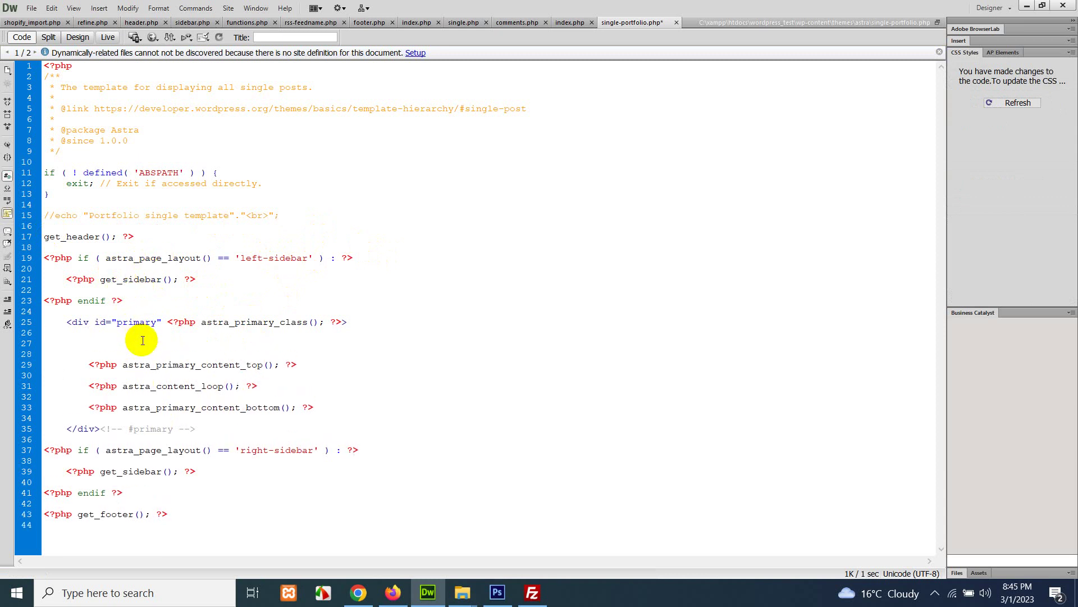
left_click(393, 592)
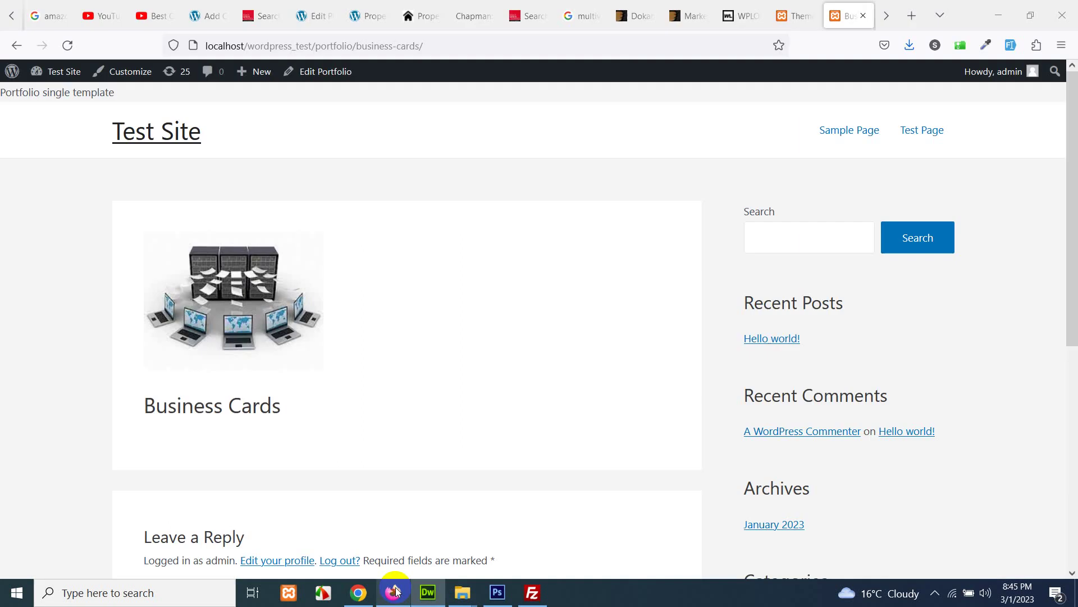
left_click(795, 15)
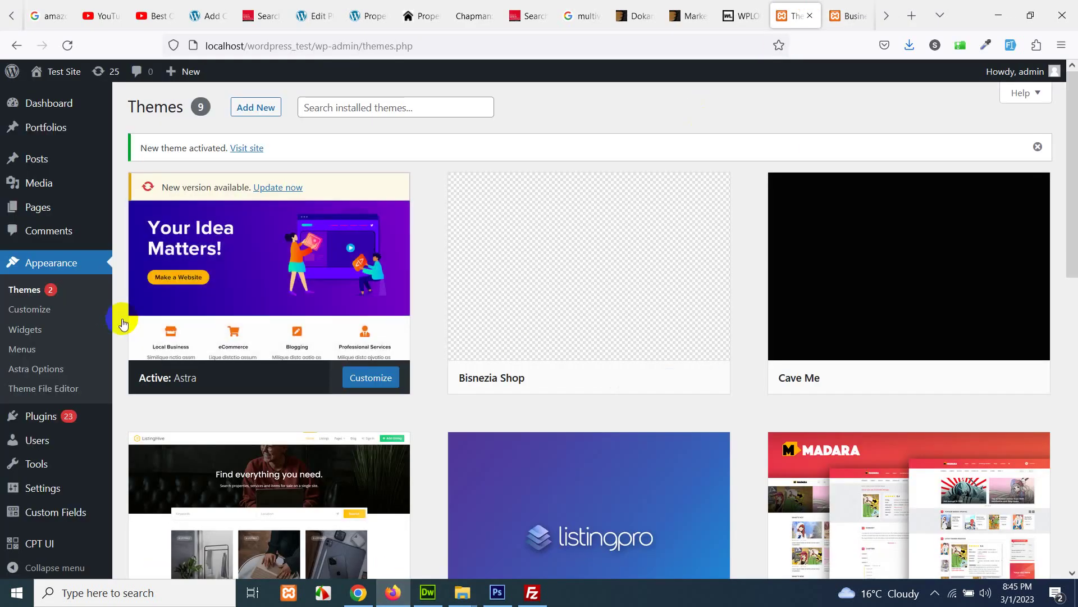
left_click(850, 15)
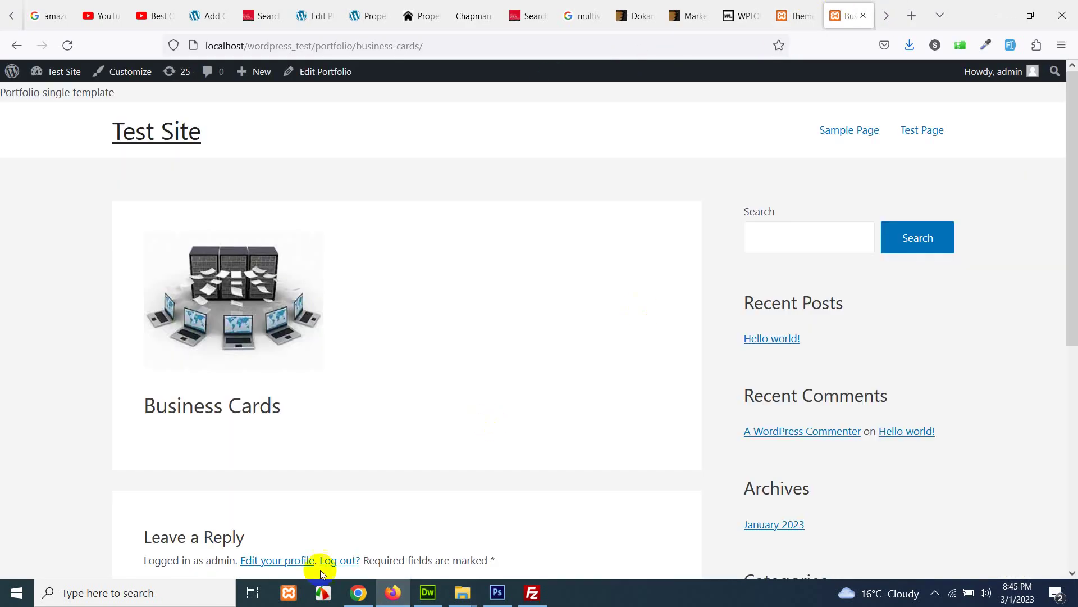
left_click(428, 592)
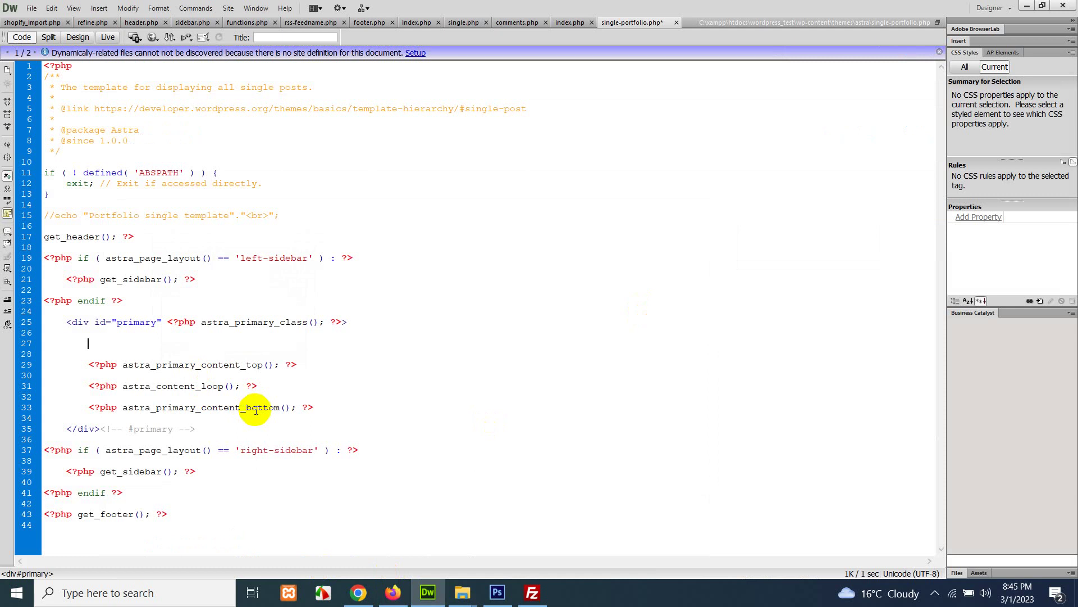
- Add an empty multi-line PHP block (<?php ... ?>) at the start of the primary div, with an indented line inside for code
type("<?")
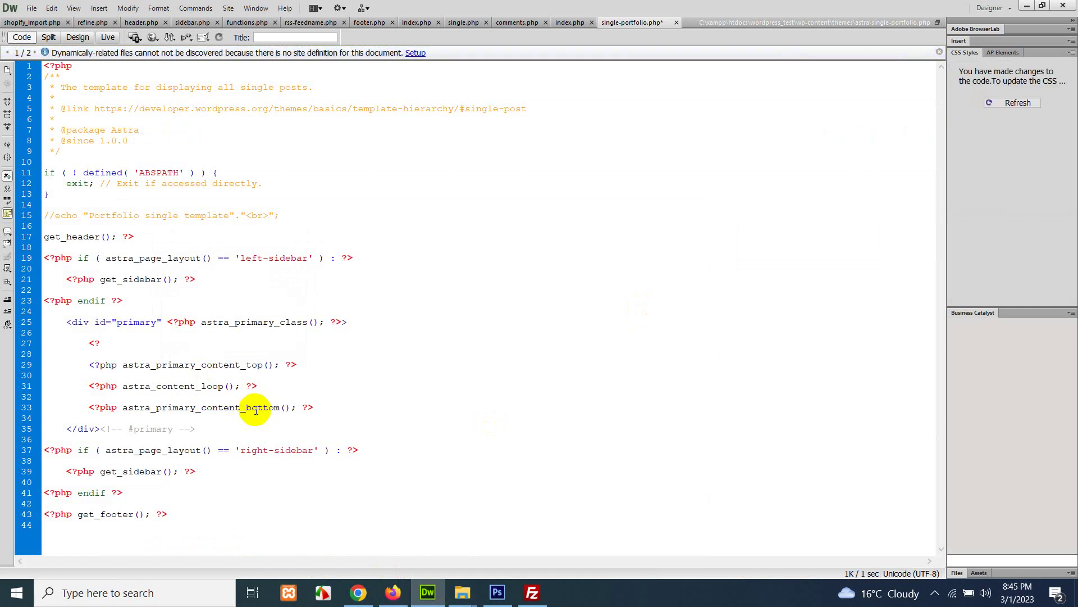
type("php")
key("Return")
key("Return")
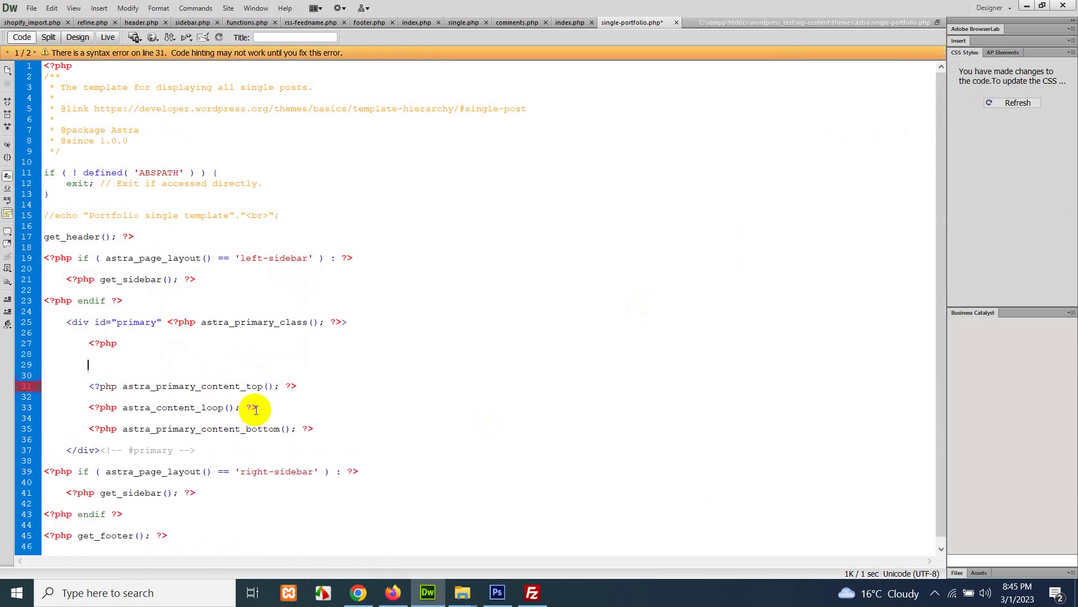
type("?>")
key("Up")
key("Tab")
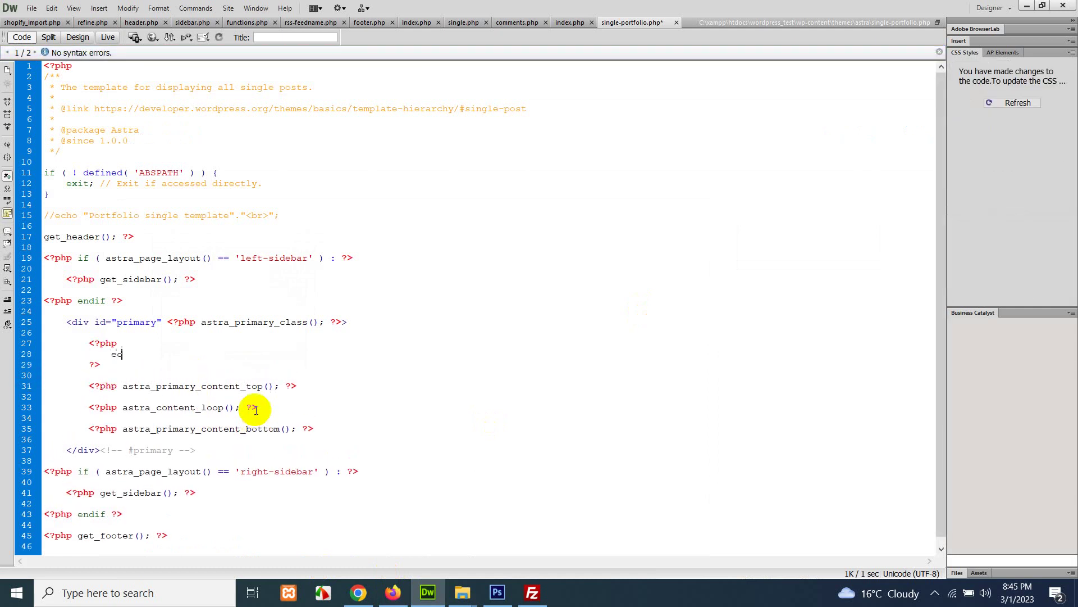
- Inside the new PHP block, add echo "Project Year: ".get_field("project-year"); and save single-portfolio.php
type("echo \"Project")
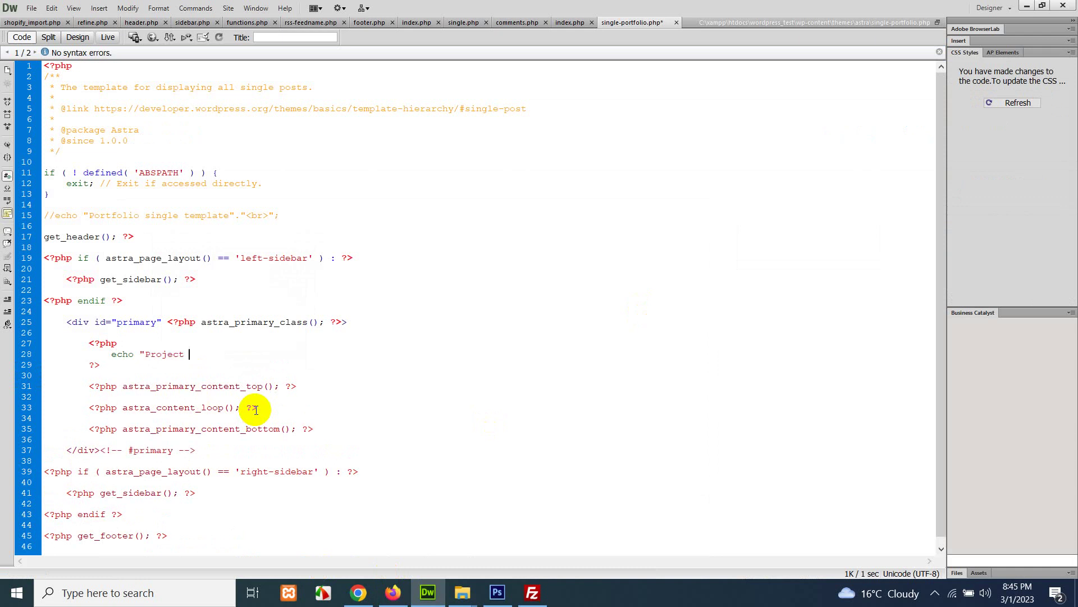
type(" Year\"")
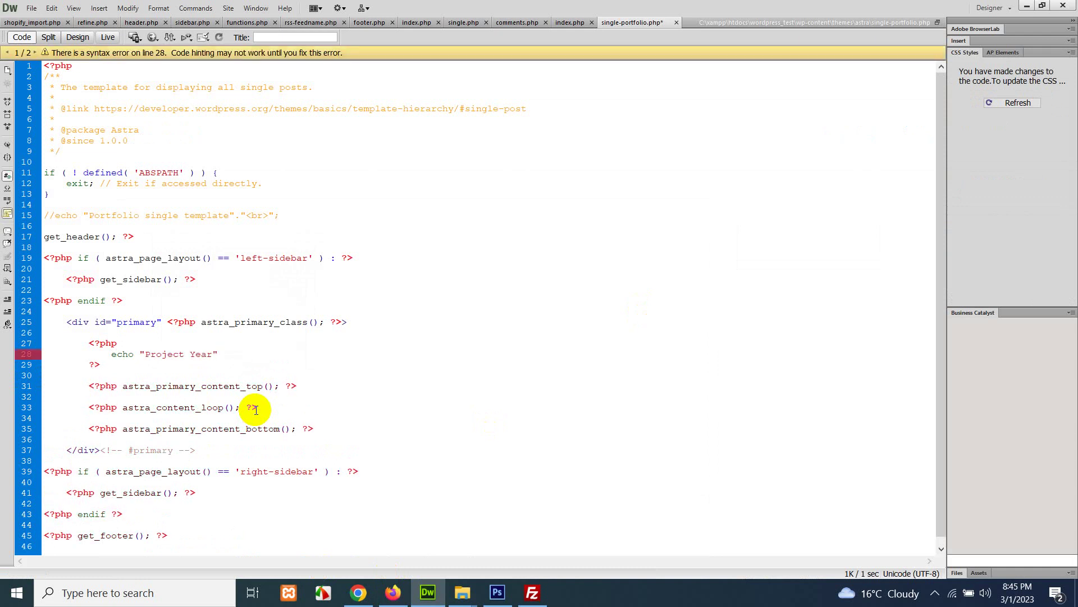
key("BackSpace")
type(": ")
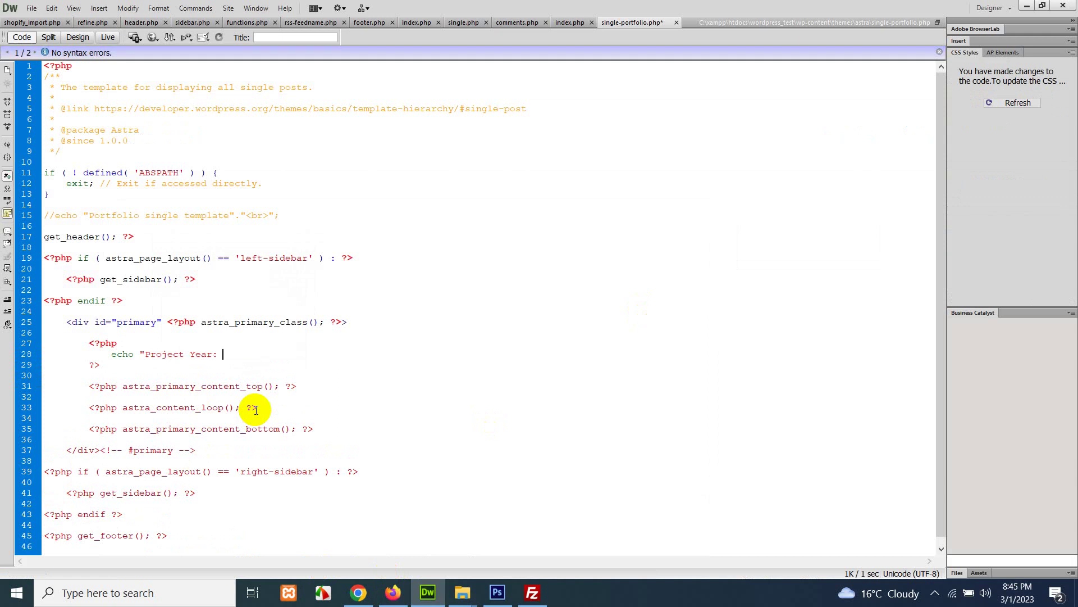
type("\".get_")
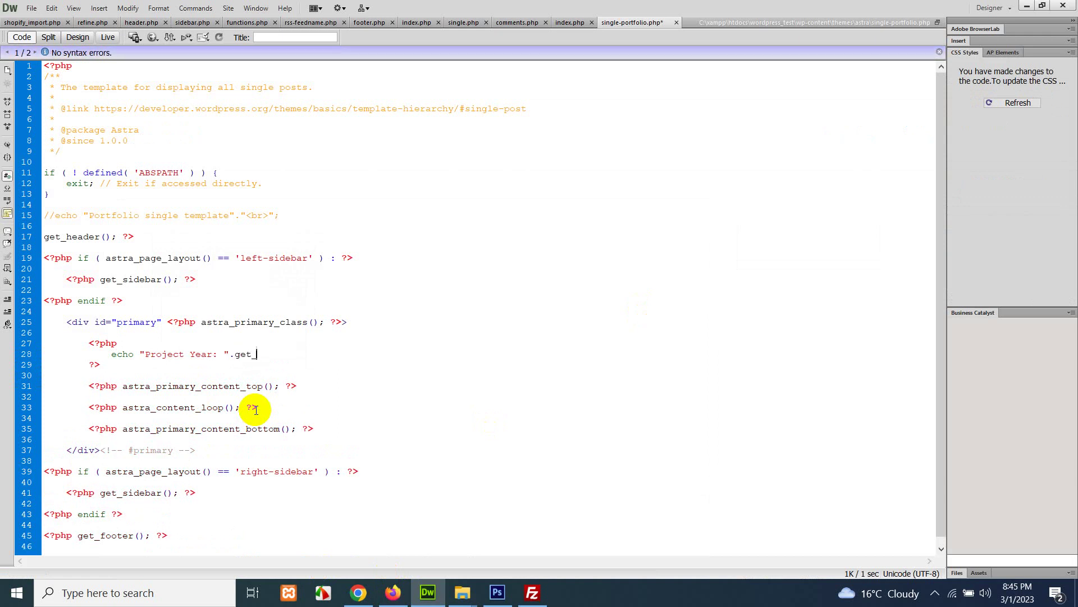
type("field(\"")
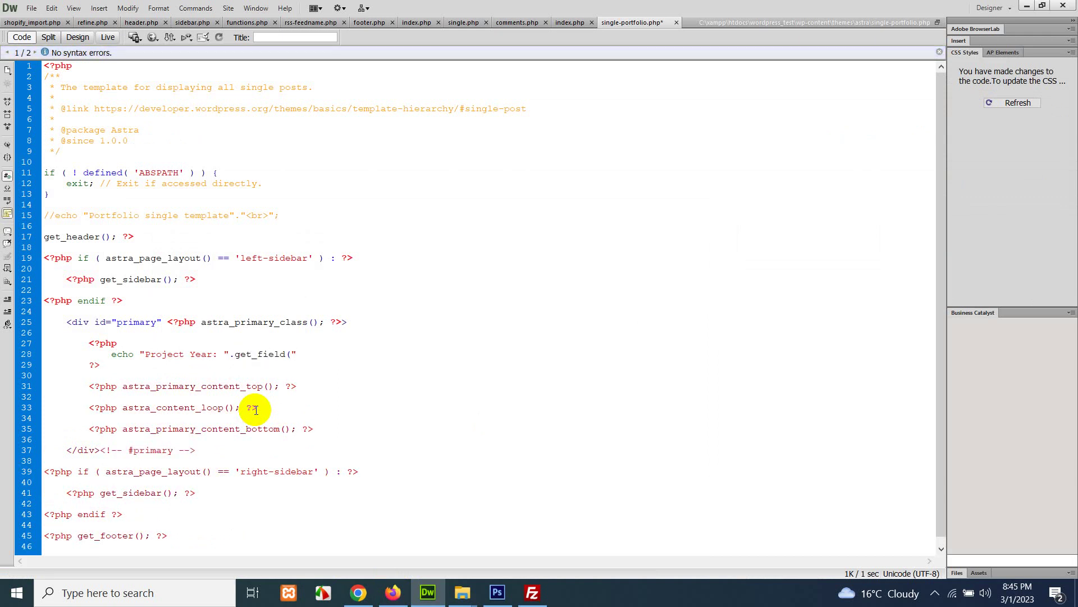
type("project-")
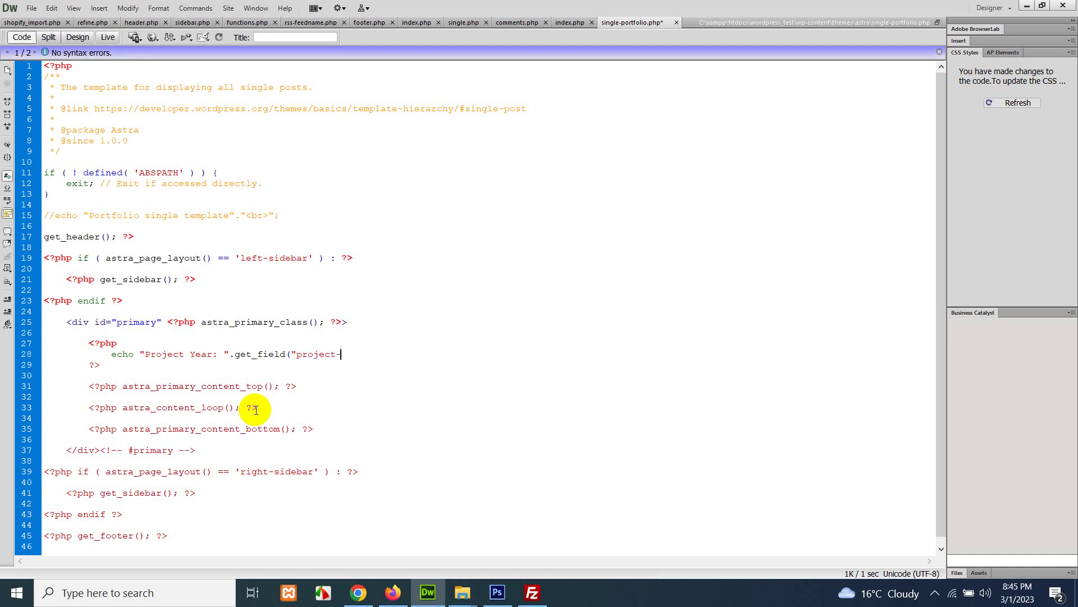
type("year\");")
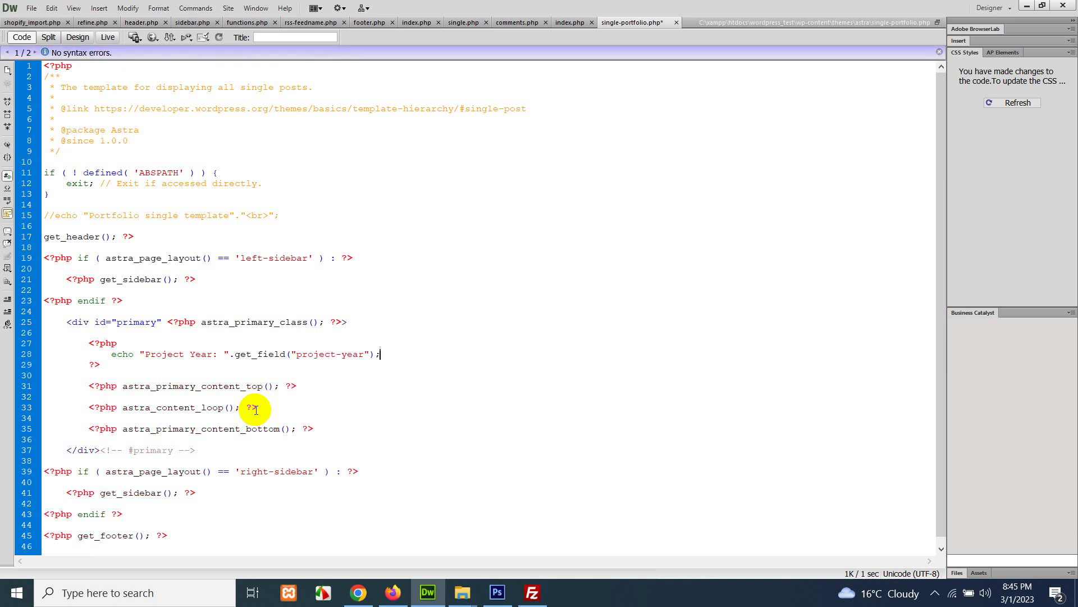
key("ctrl+s")
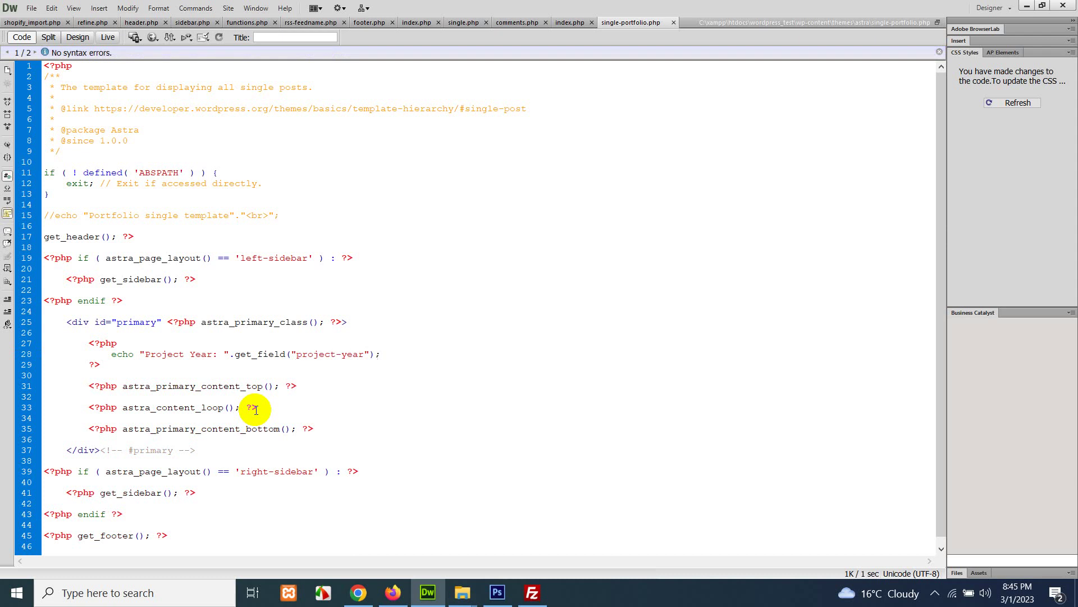
- Switch to Firefox, reload the public Business Cards page, and check its Project Year output
left_click(393, 593)
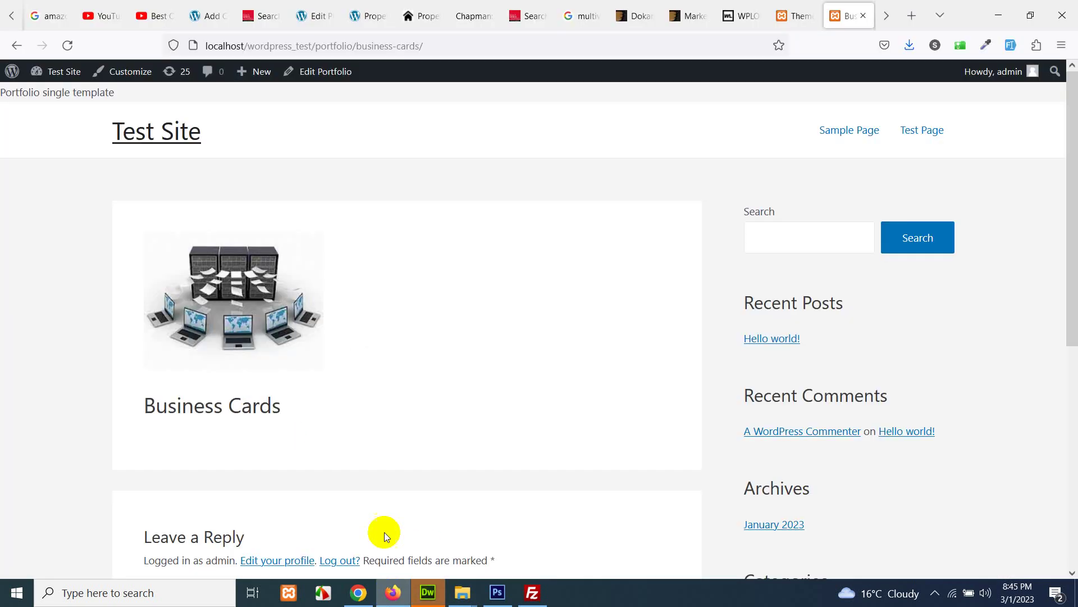
left_click(67, 45)
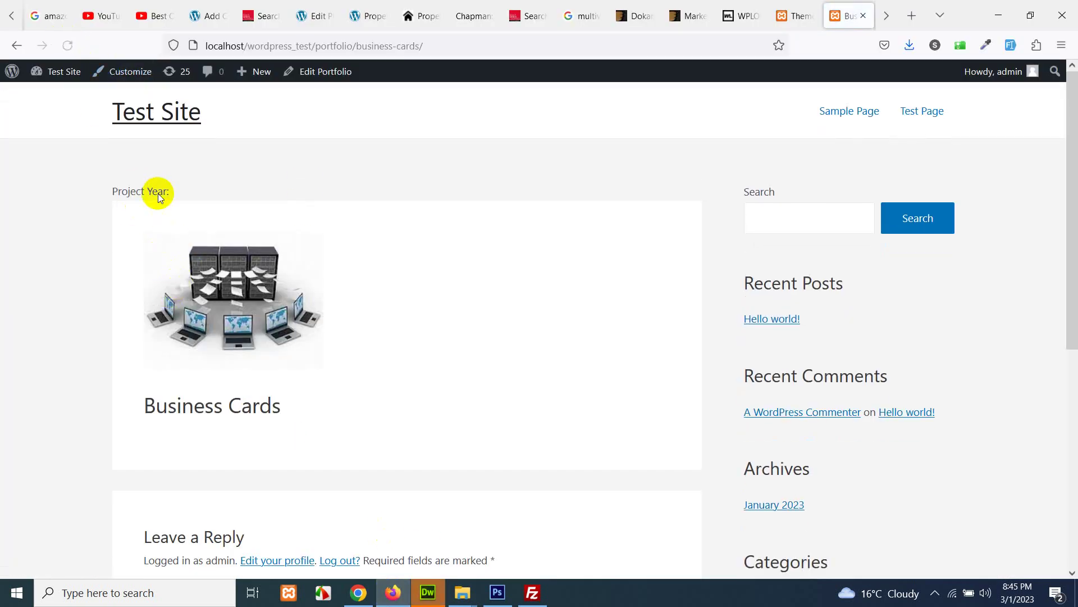
left_click(778, 16)
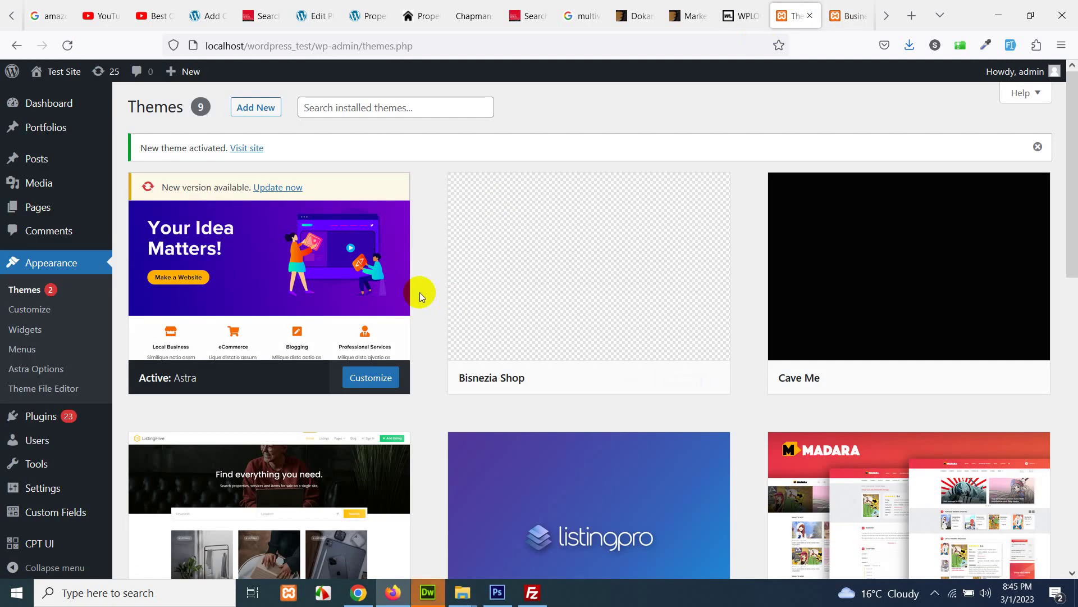
- Search Google for "acf get field" in a new tab and open ACF's Code Examples documentation page
left_click(908, 15)
left_click(635, 39)
type("acf get field")
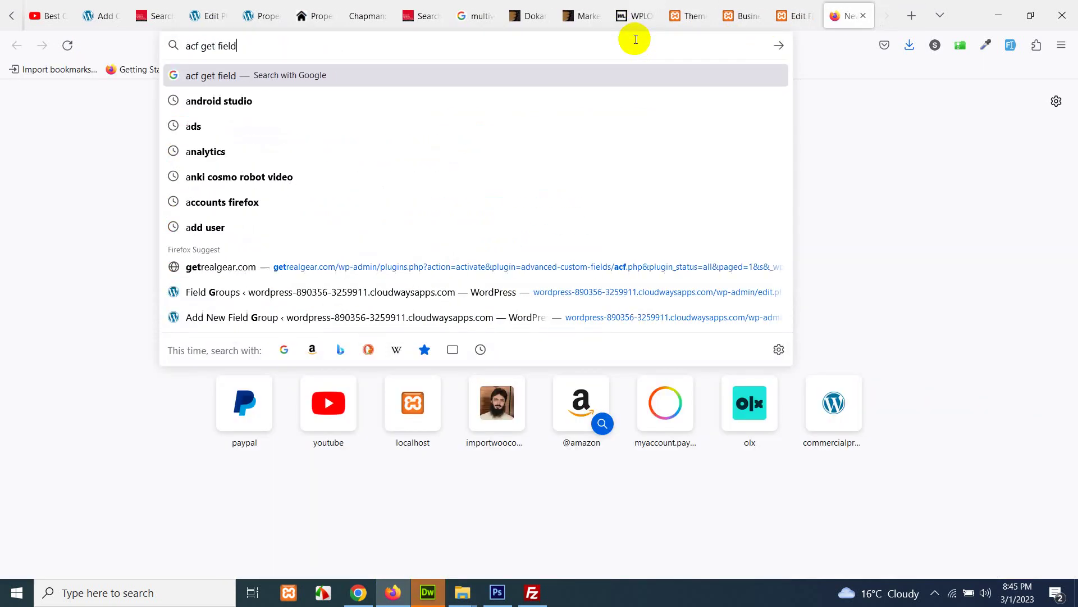
key("Return")
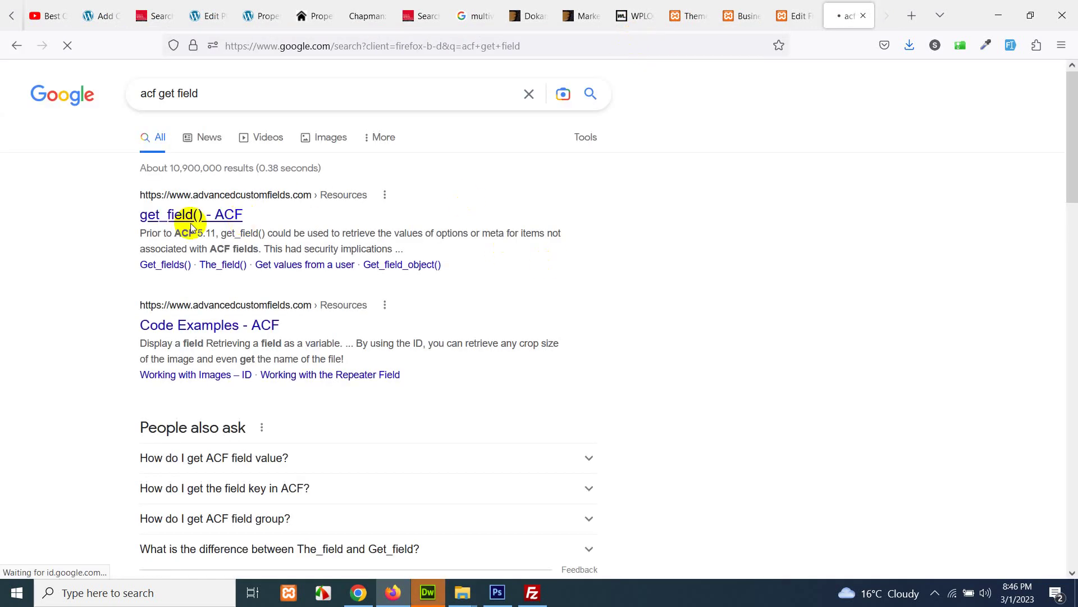
left_click(208, 325)
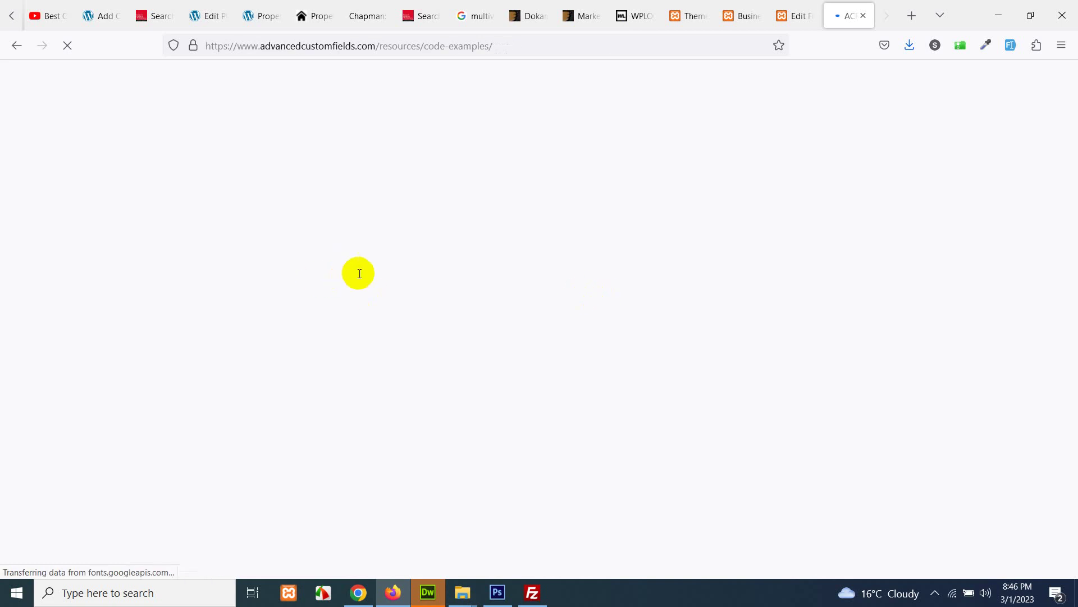
- Copy the the_field('field_name'); statement from the "Display a field" example
scroll(419, 358, "down", 4)
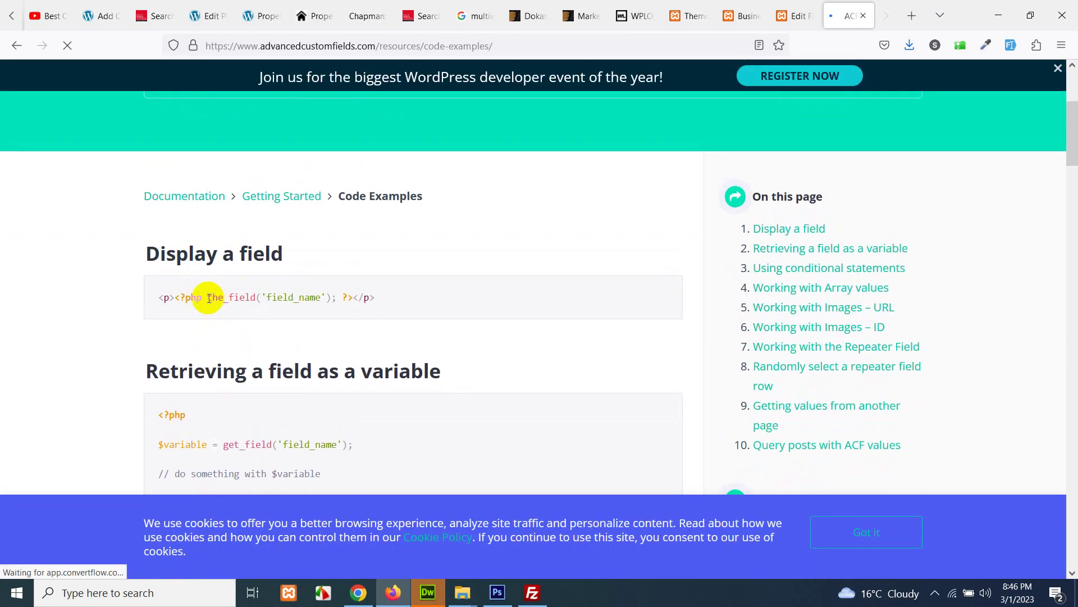
left_click_drag(207, 297, 338, 297)
key("ctrl+c")
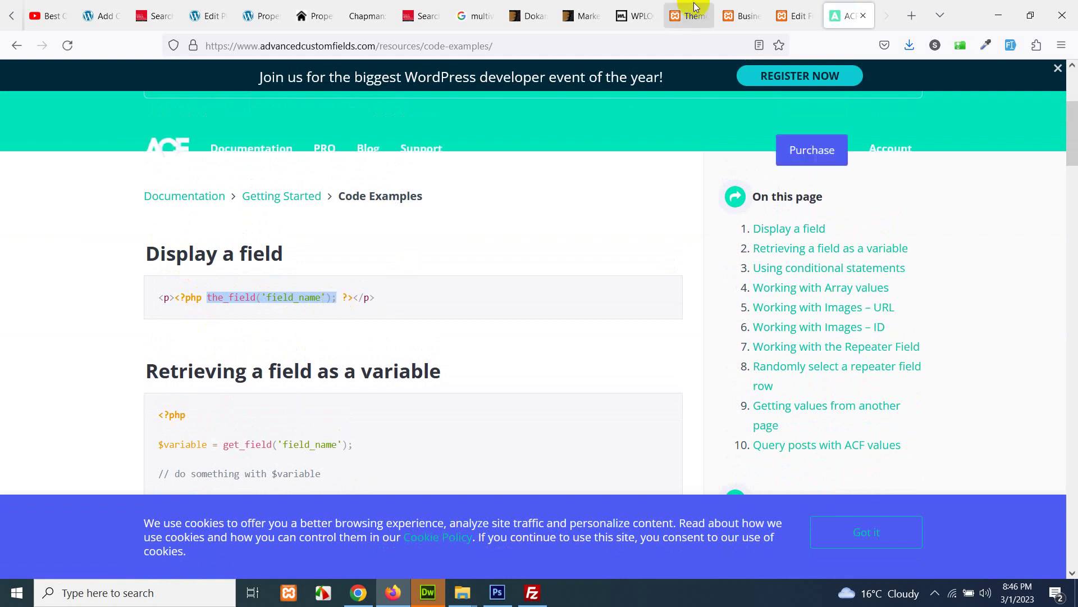
- In Dreamweaver, end the "Project Year: " echo with a semicolon and insert the copied the_field('field_name'); before the get_field call
left_click(745, 16)
left_click(432, 592)
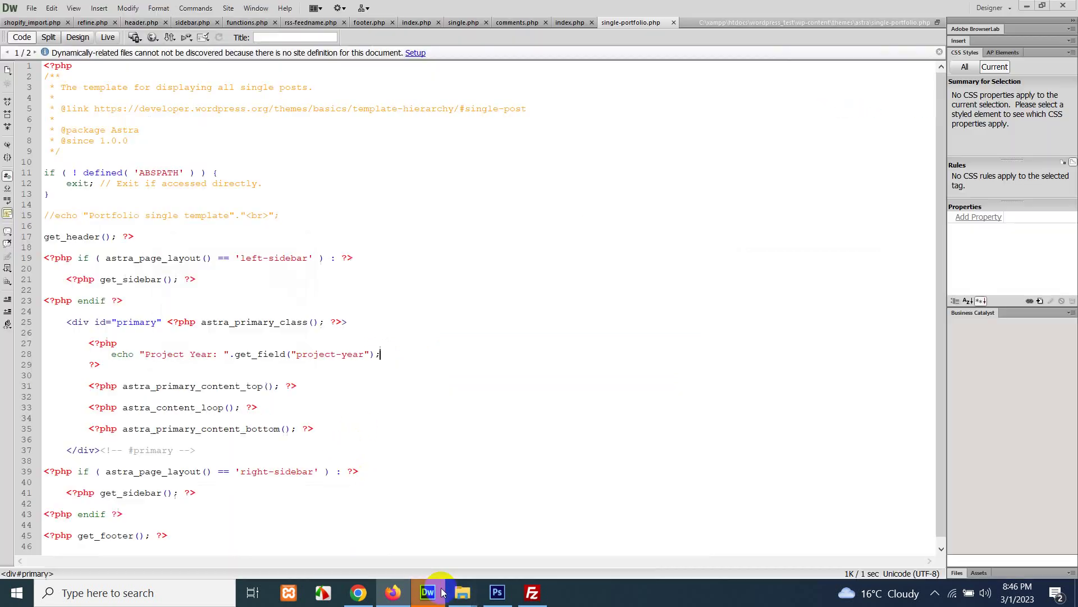
left_click(235, 354)
key("BackSpace")
type(";")
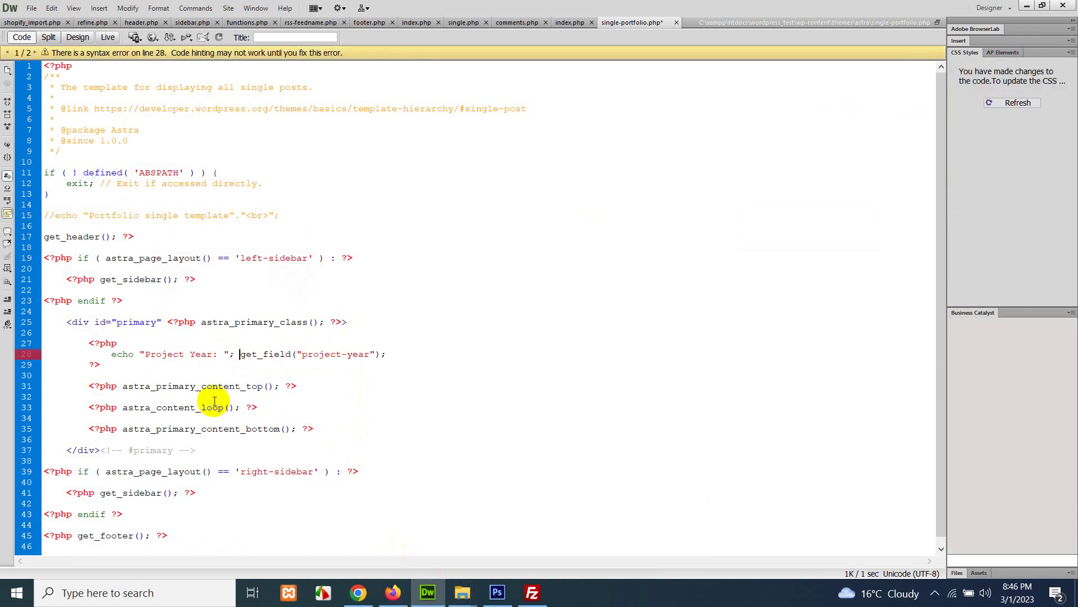
key("ctrl+v")
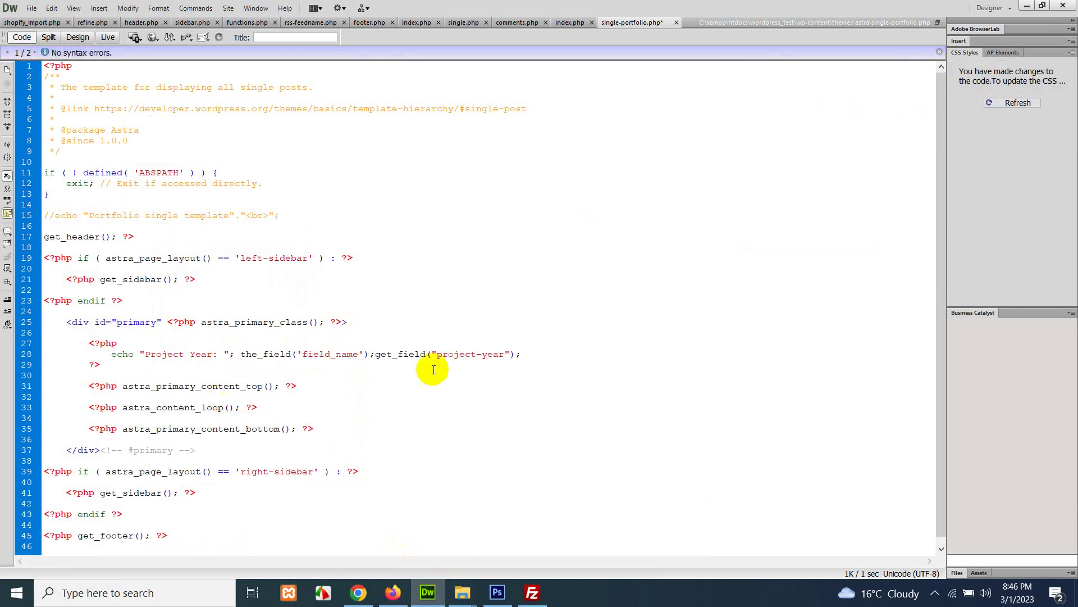
- Change the the_field argument to 'project-year', delete the get_field("project-year"); call, and save single-portfolio.php
left_click_drag(436, 355, 505, 356)
key("ctrl+c")
double_click(344, 354)
key("ctrl+v")
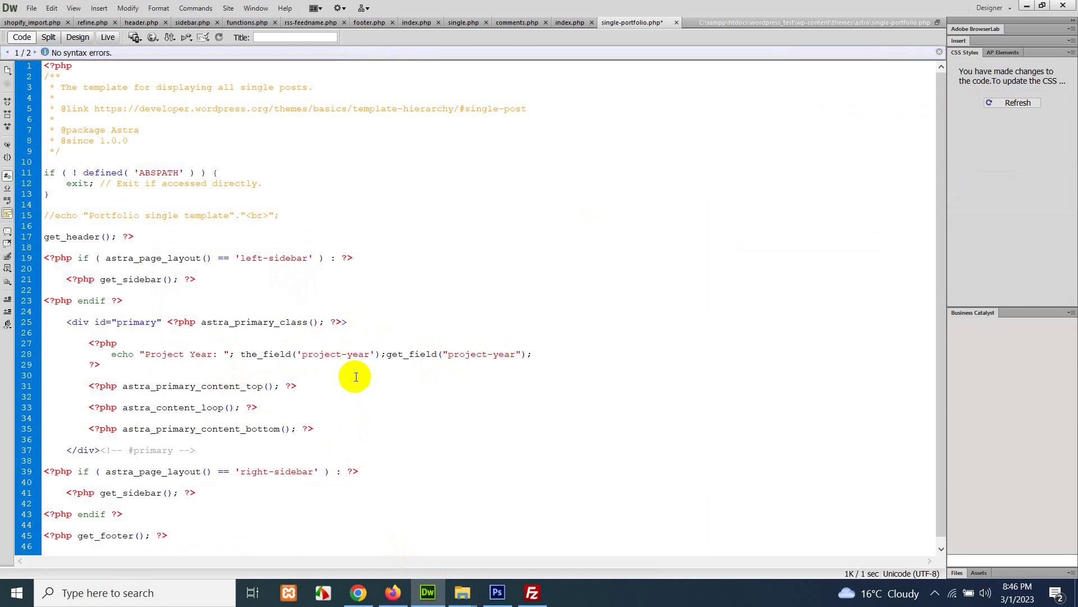
left_click_drag(387, 355, 531, 356)
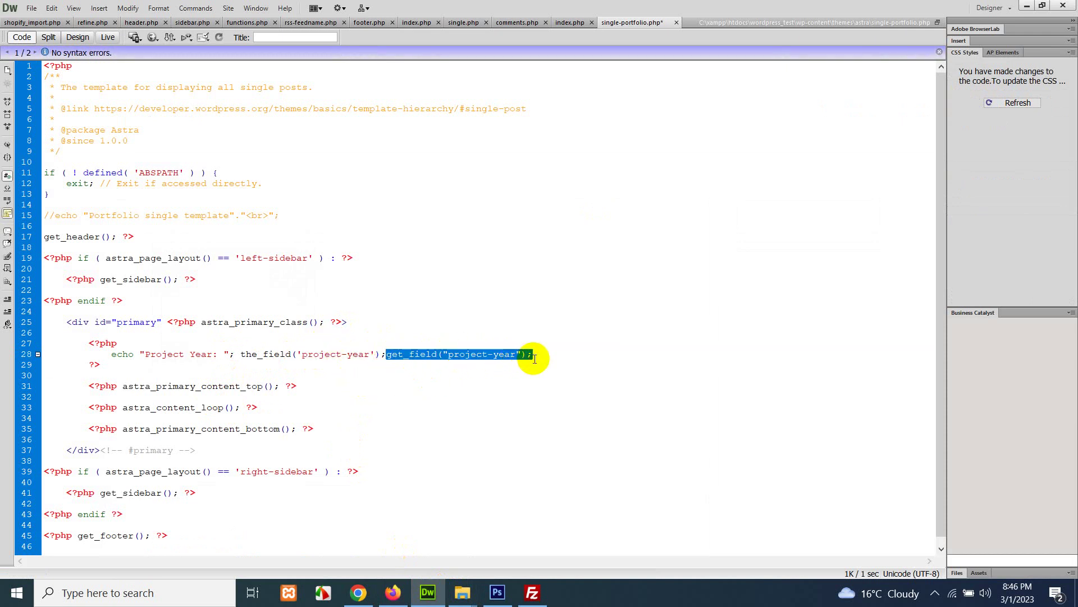
key("Delete")
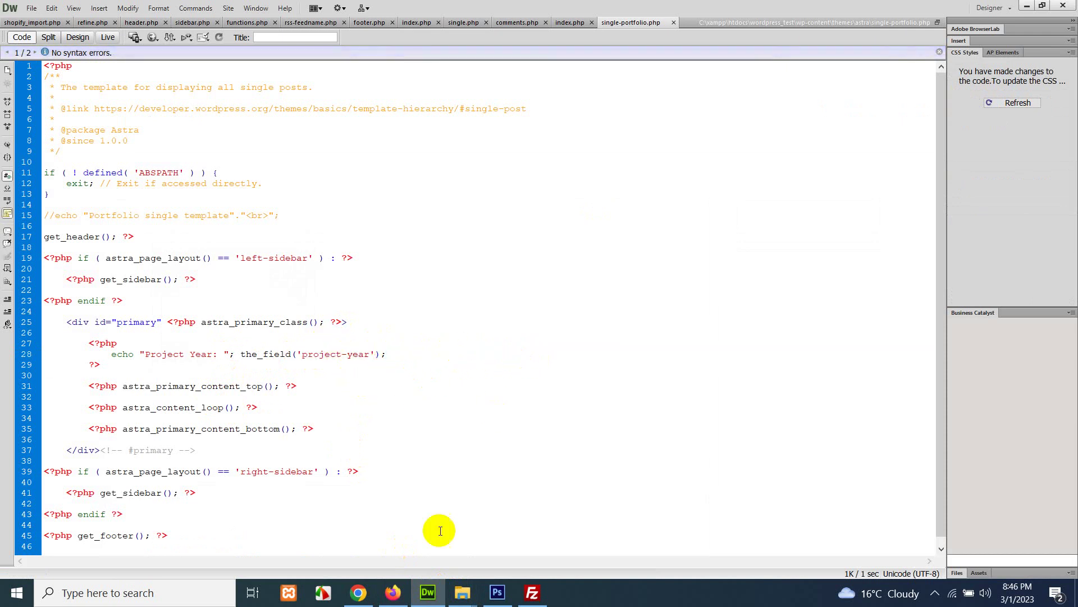
key("ctrl+s")
- Switch to Firefox, reload the Business Cards page, and open the Portfolio field group in Custom Fields to check its field names
left_click(393, 592)
left_click(66, 49)
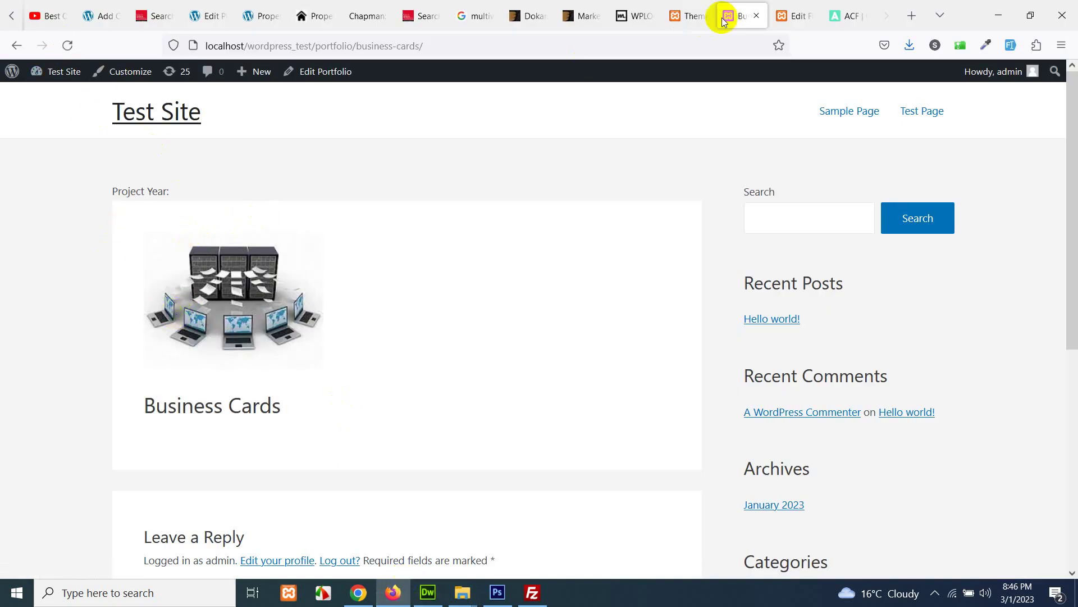
left_click(688, 16)
left_click(48, 402)
scroll(48, 402, "down", 4)
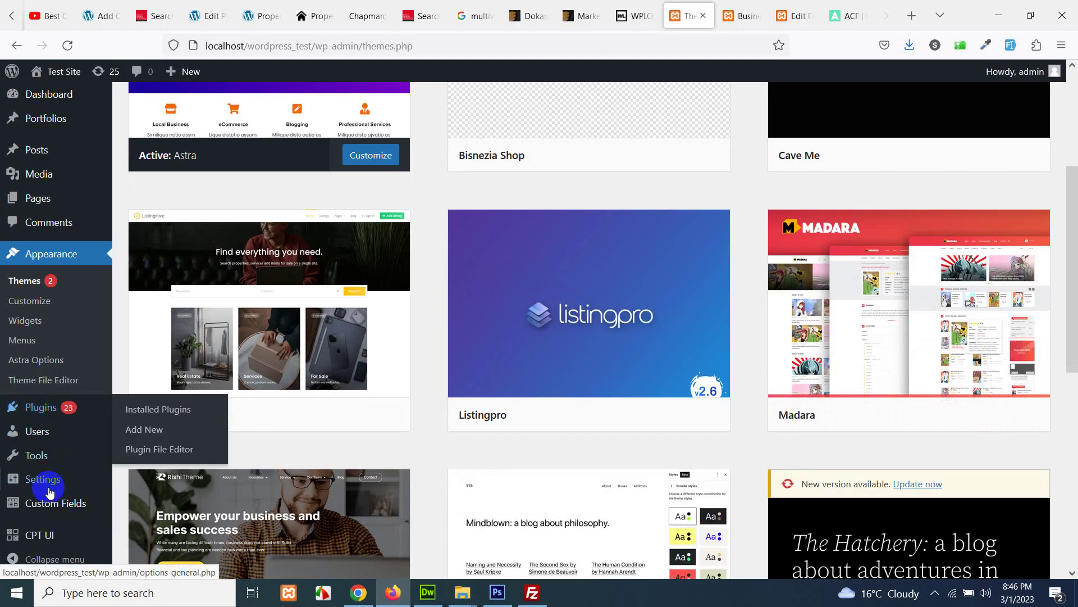
mouse_move(59, 512)
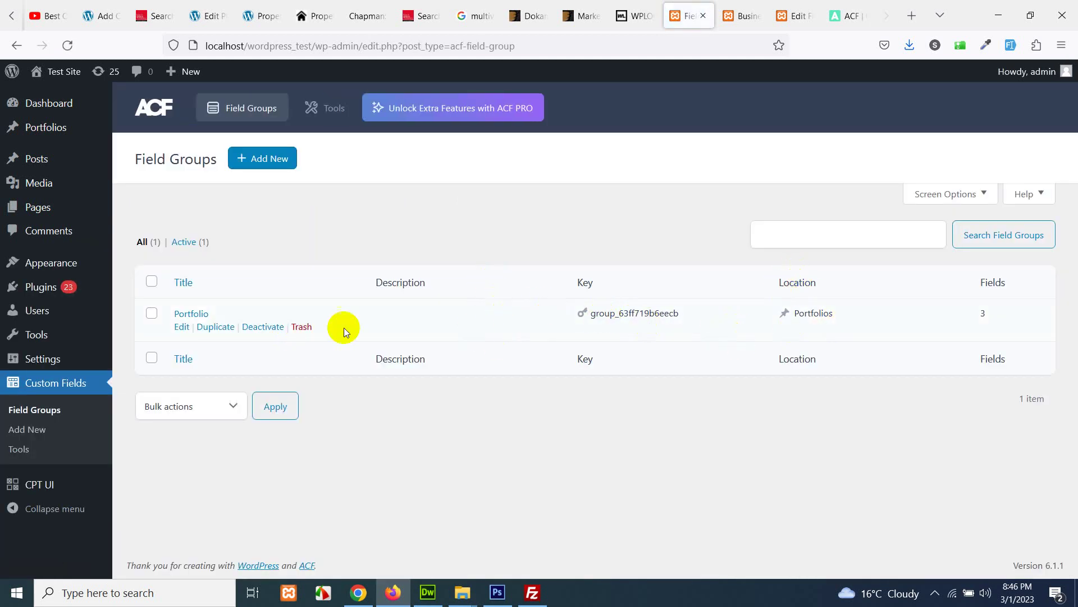
left_click(184, 318)
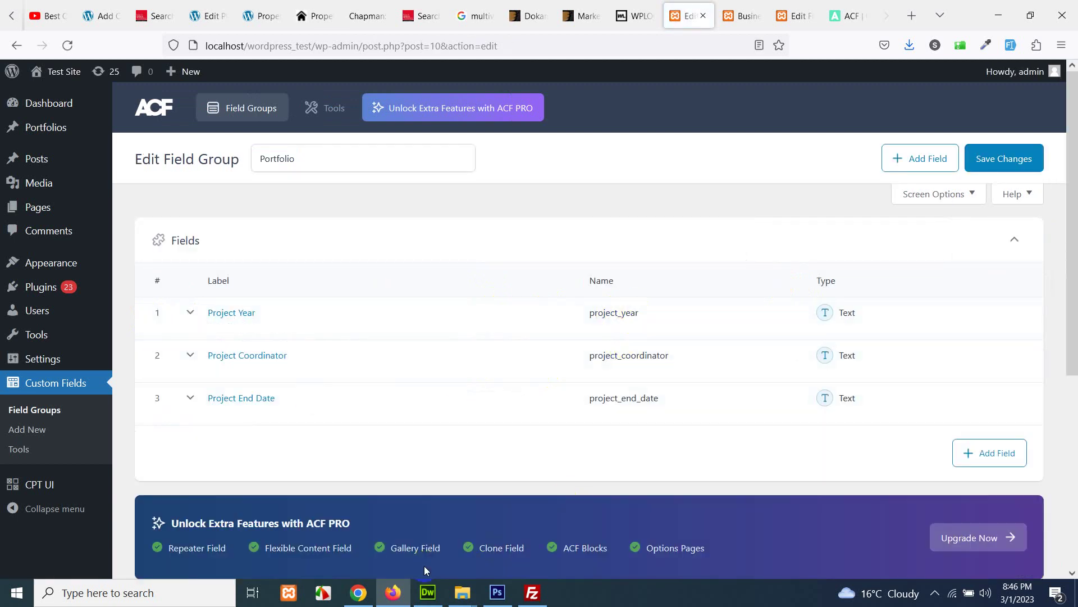
- Switch to Dreamweaver, correct the the_field argument to 'project_year', and save single-portfolio.php
left_click(428, 592)
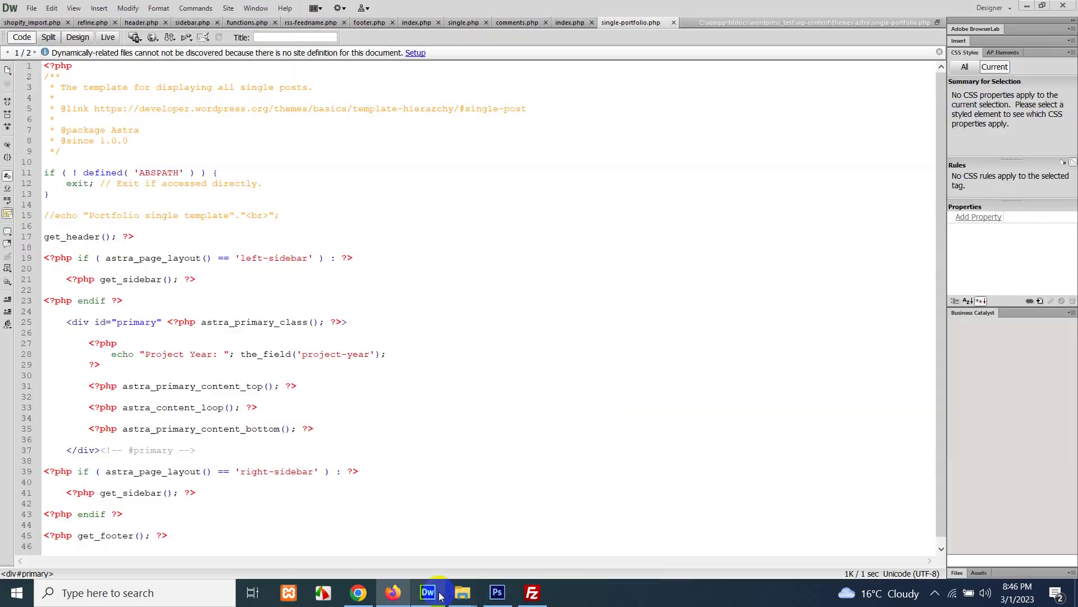
double_click(343, 354)
type("_")
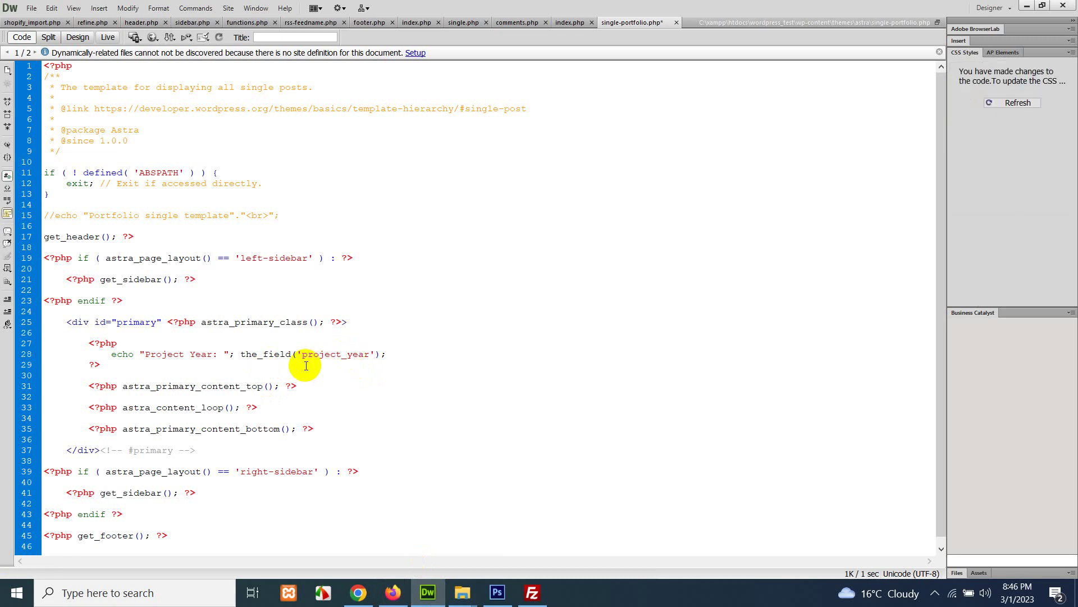
key("ctrl+s")
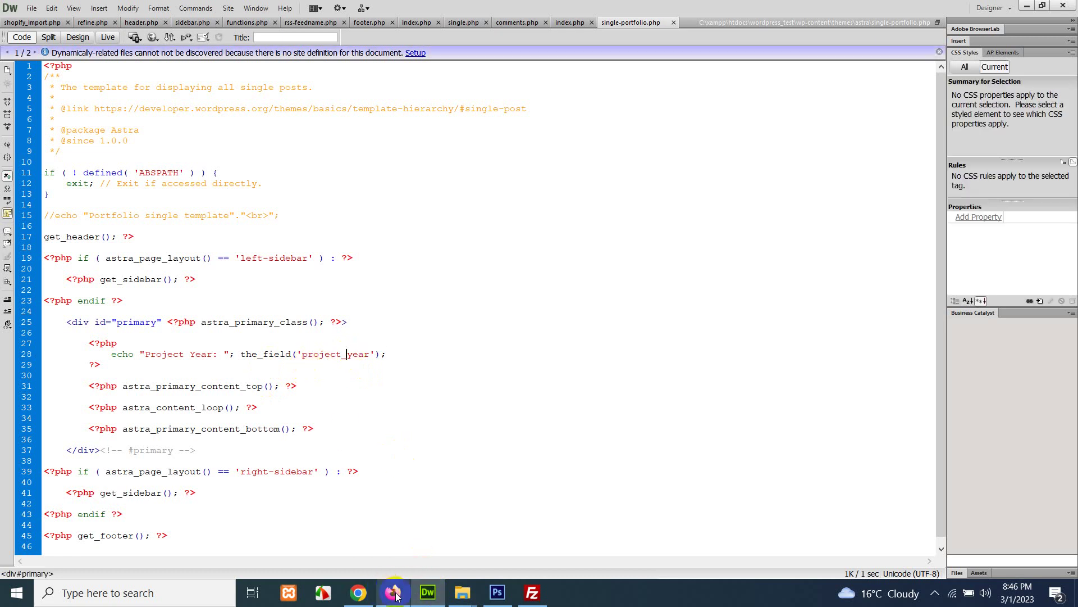
- Switch to Firefox, reload the public Business Cards page, and check the value shown after Project Year
left_click(394, 593)
left_click(747, 15)
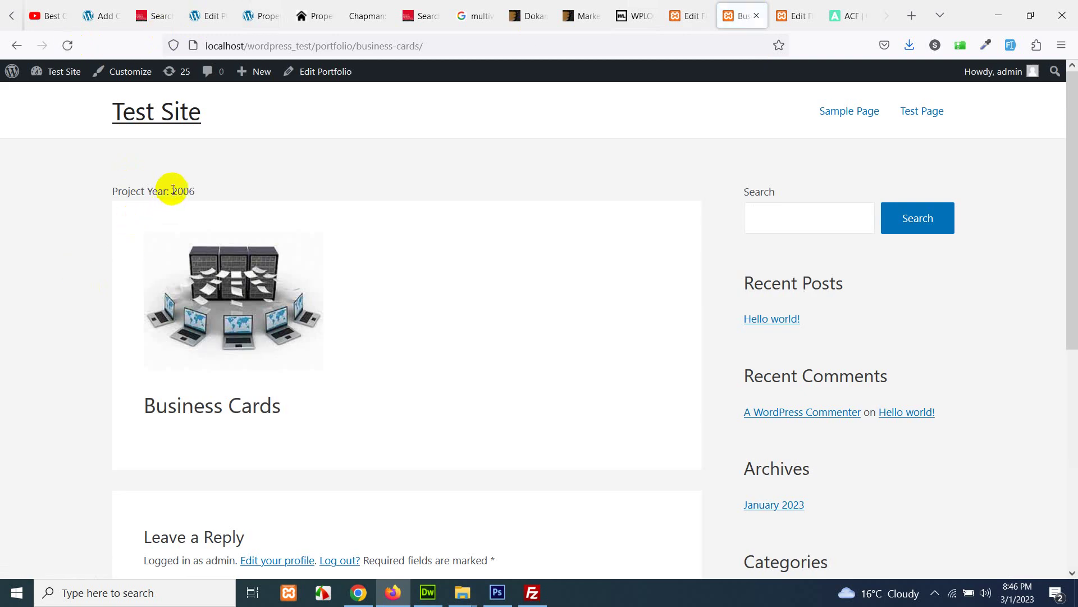
left_click_drag(173, 189, 221, 193)
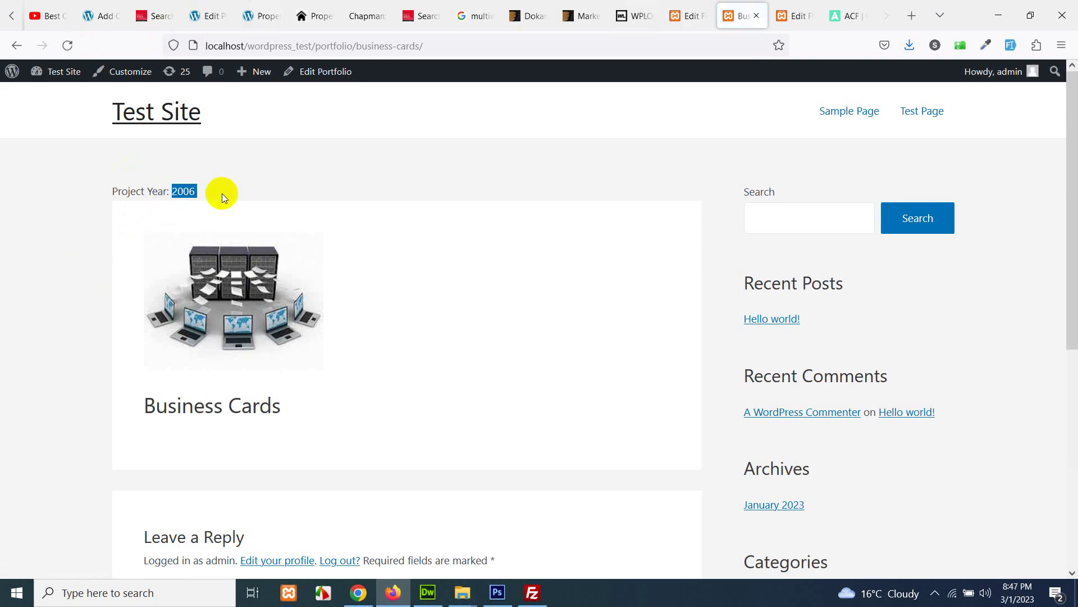
- Switch to Dreamweaver and append echo "<br>"; to the end of the Project Year line
left_click(427, 592)
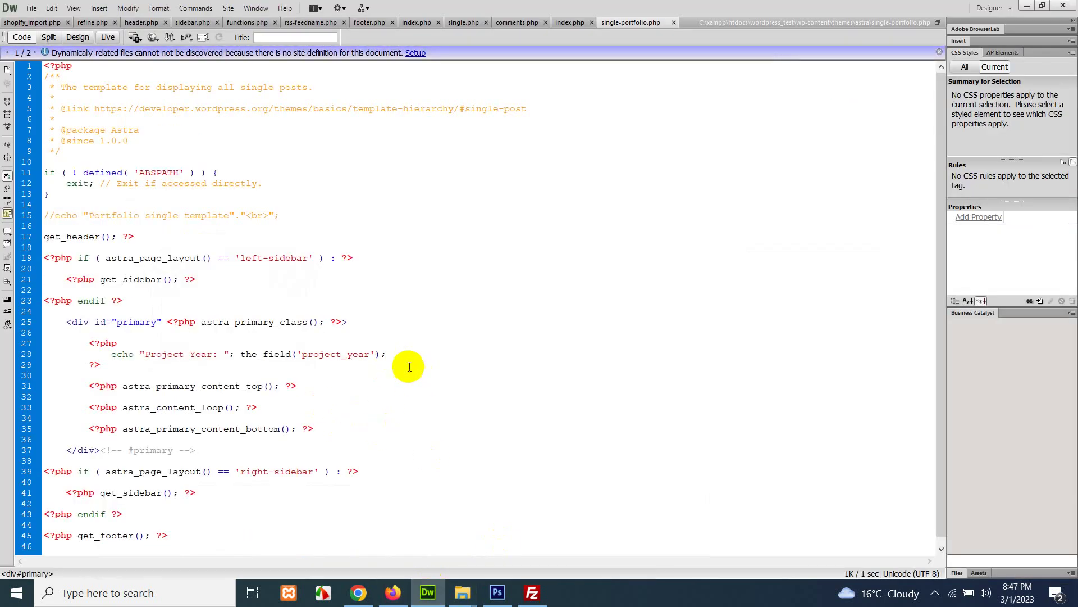
left_click_drag(386, 353, 293, 354)
left_click(375, 354)
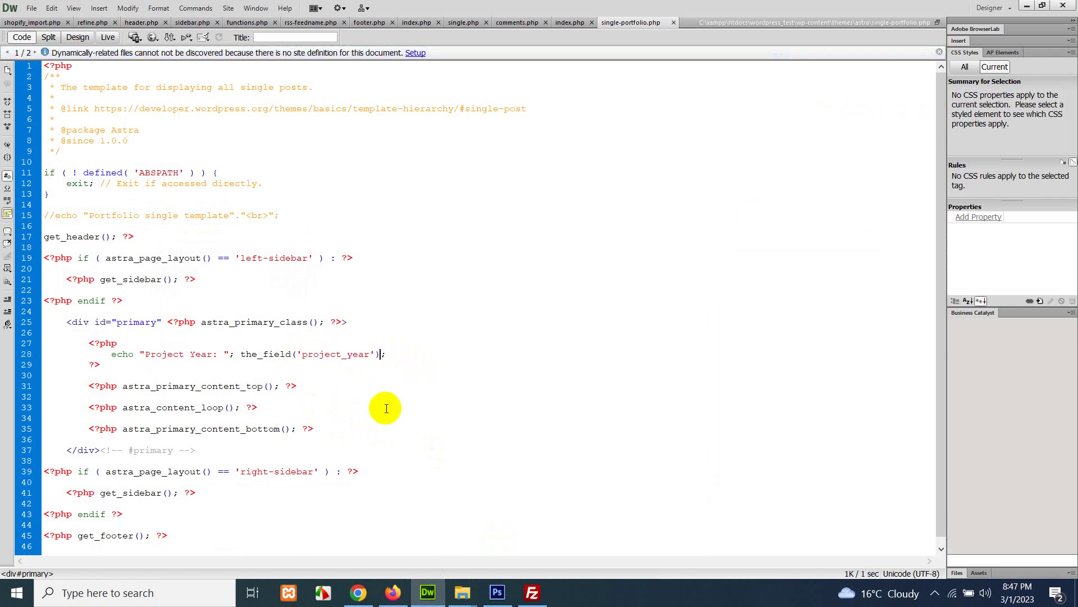
type("; ")
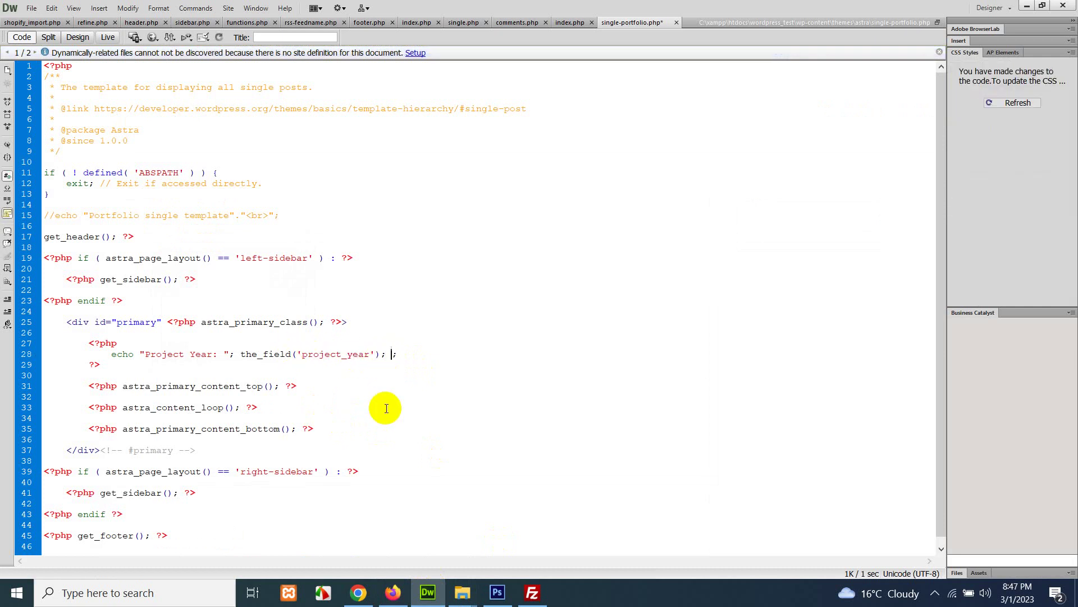
type("echo \"<br>")
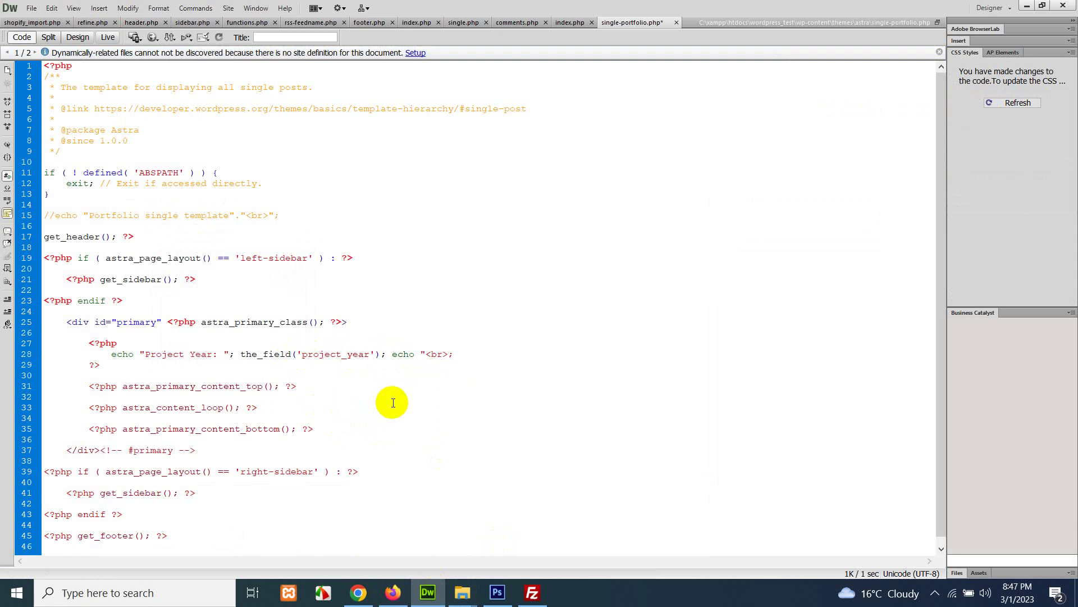
type("\"")
- Duplicate the whole Project Year line twice on new lines directly below it
left_click(176, 353)
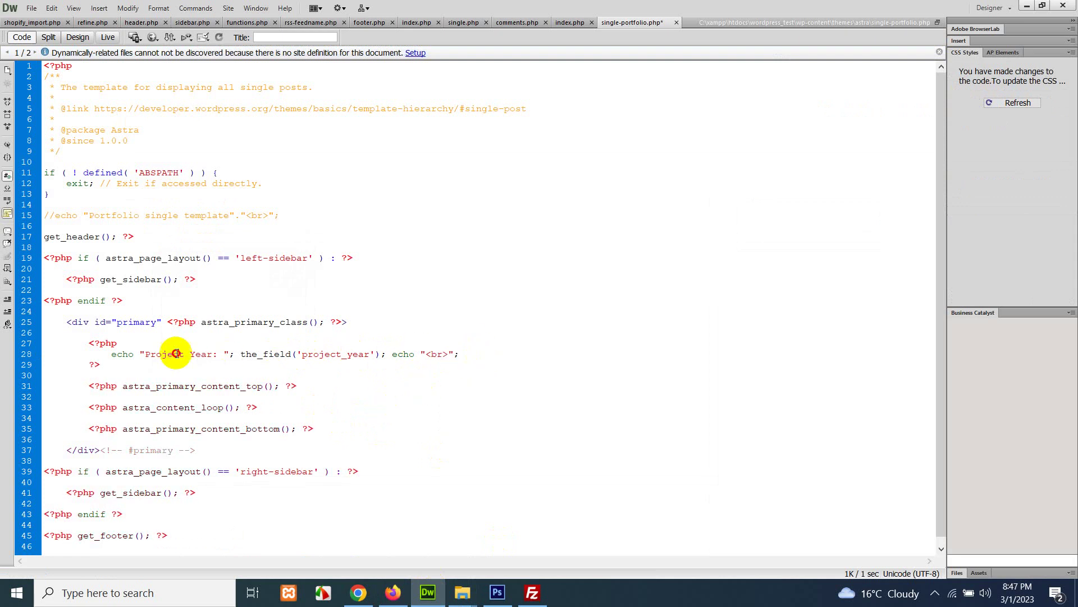
left_click_drag(176, 353, 113, 352)
key("ctrl+c")
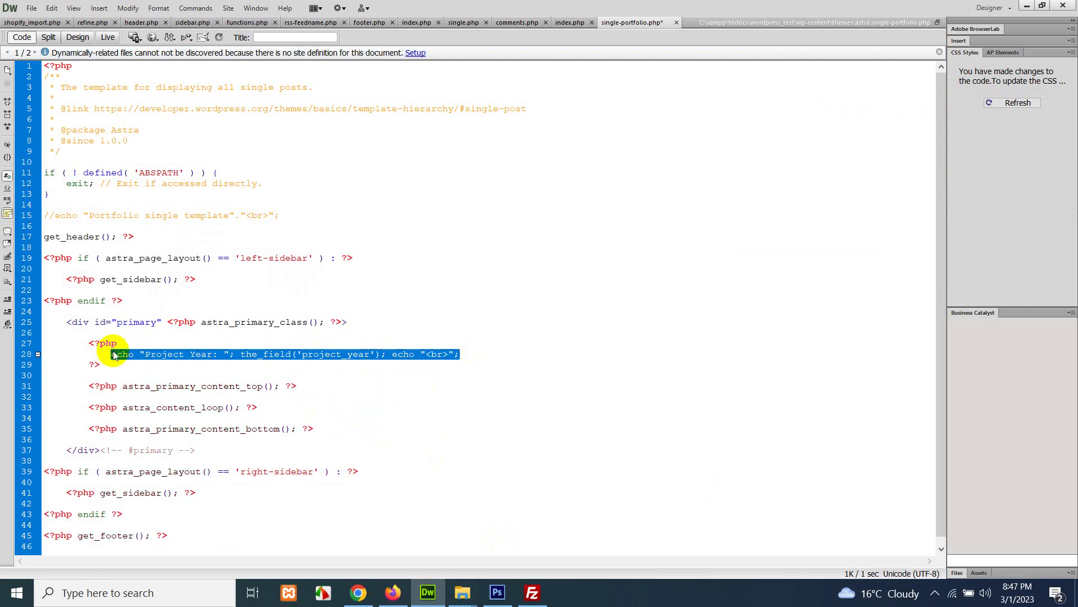
left_click(457, 354)
key("Return")
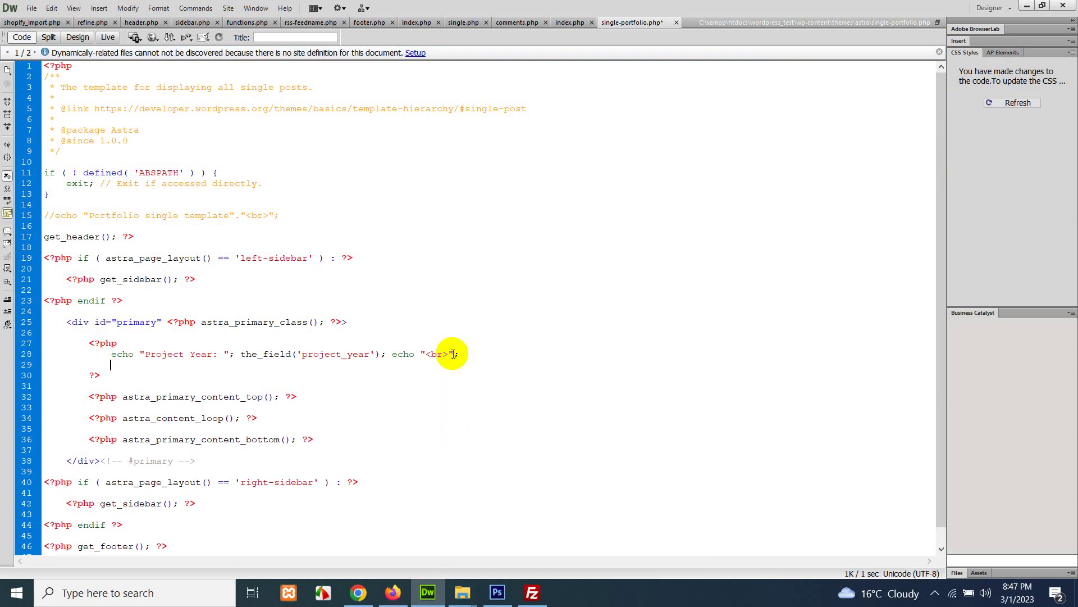
key("ctrl+v")
key("Return")
key("ctrl+v")
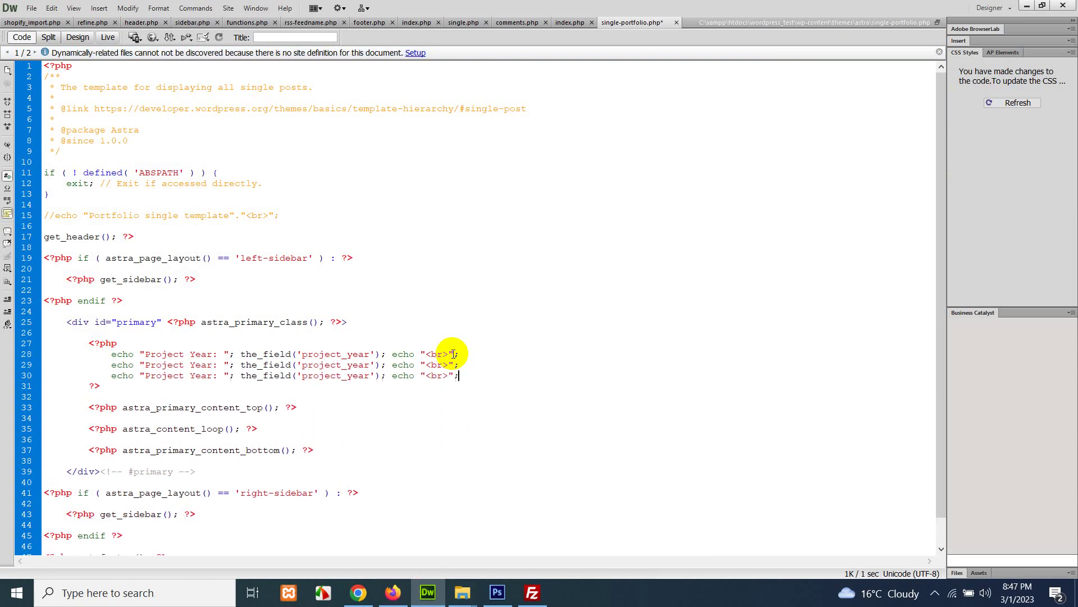
- Change the label in the second line to "Project End Date" and in the third to "Project Coordinator"
double_click(201, 365)
type("End Date")
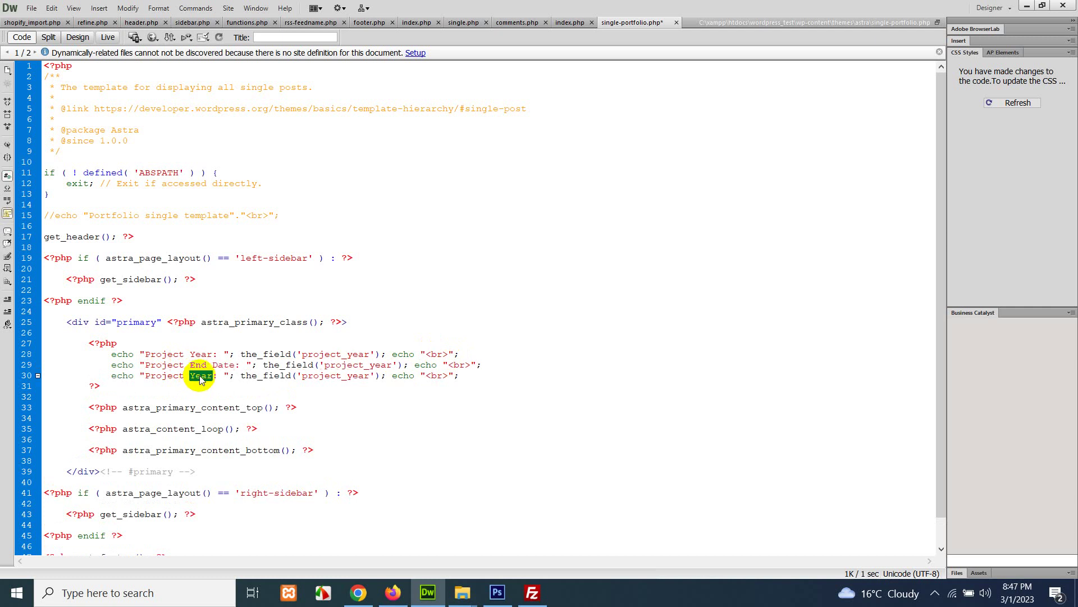
type("Coordinator")
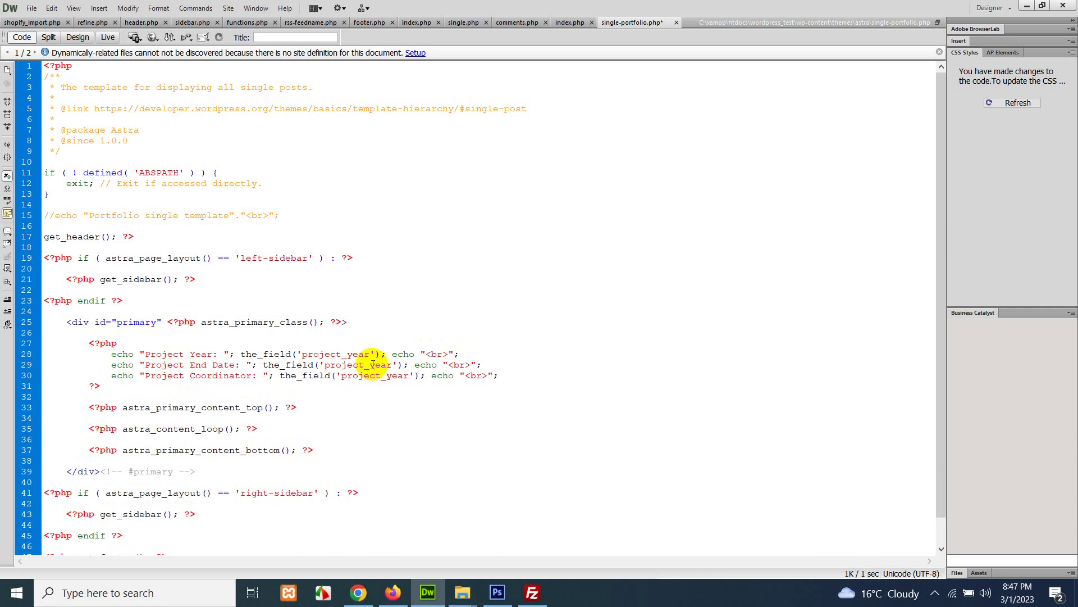
- Change the field name in the Project End Date line to project_end_date and check it against the Portfolio field group in Firefox
left_click_drag(370, 365, 397, 365)
key("BackSpace")
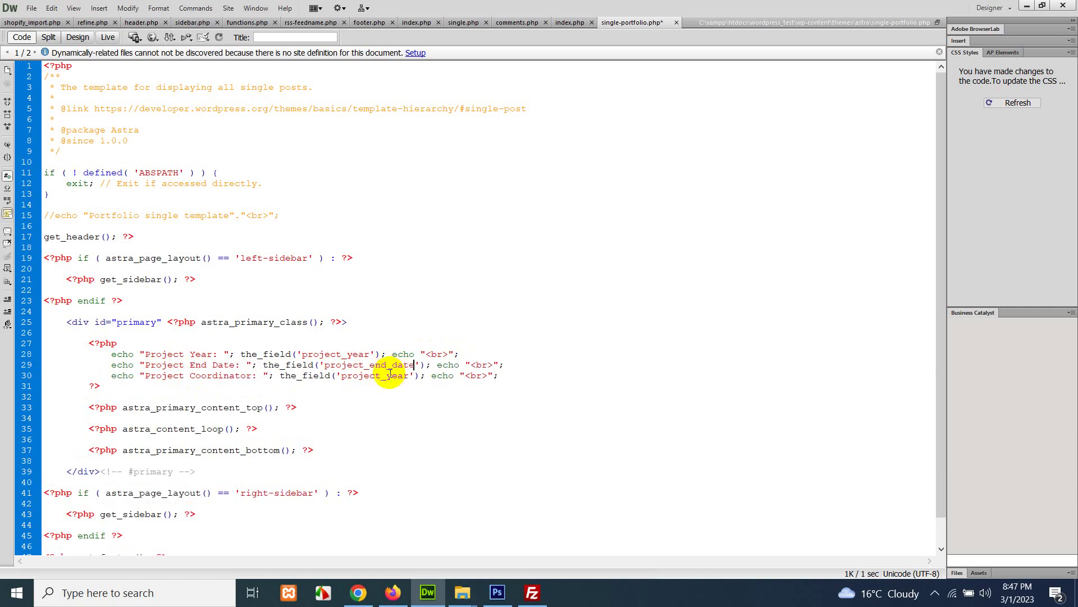
left_click(392, 593)
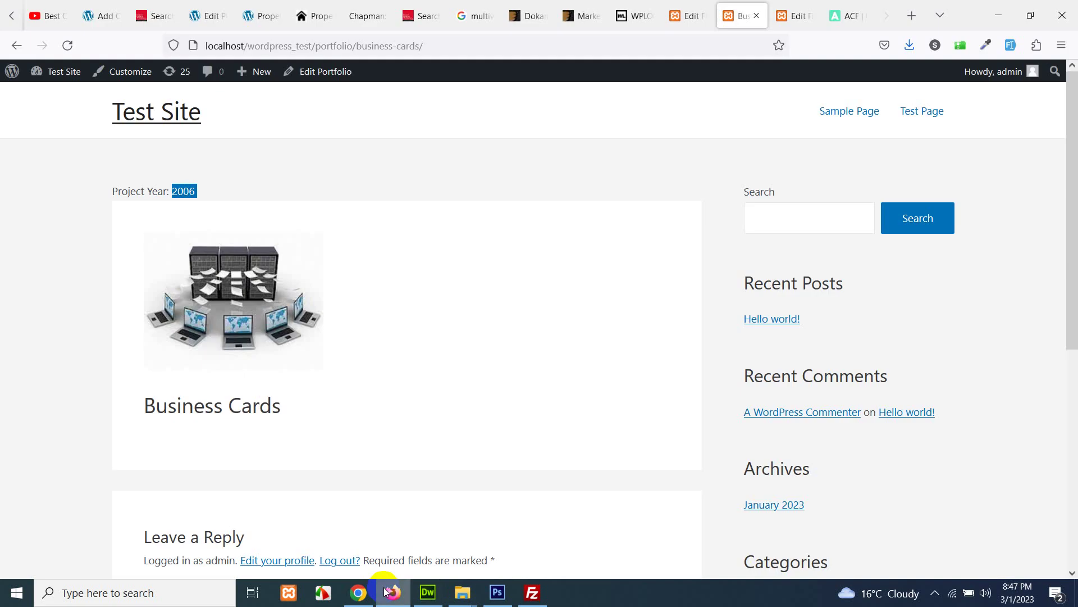
left_click(668, 21)
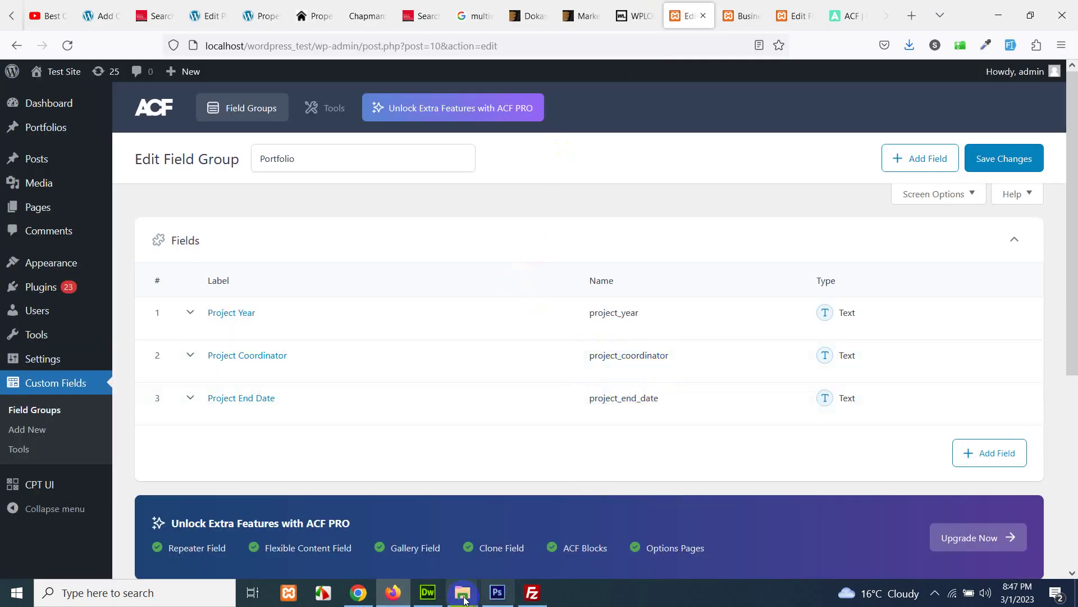
- Switch to Dreamweaver, change the field name in the Project Coordinator line to project_coordinator, and save single-portfolio.php
left_click(427, 593)
double_click(404, 380)
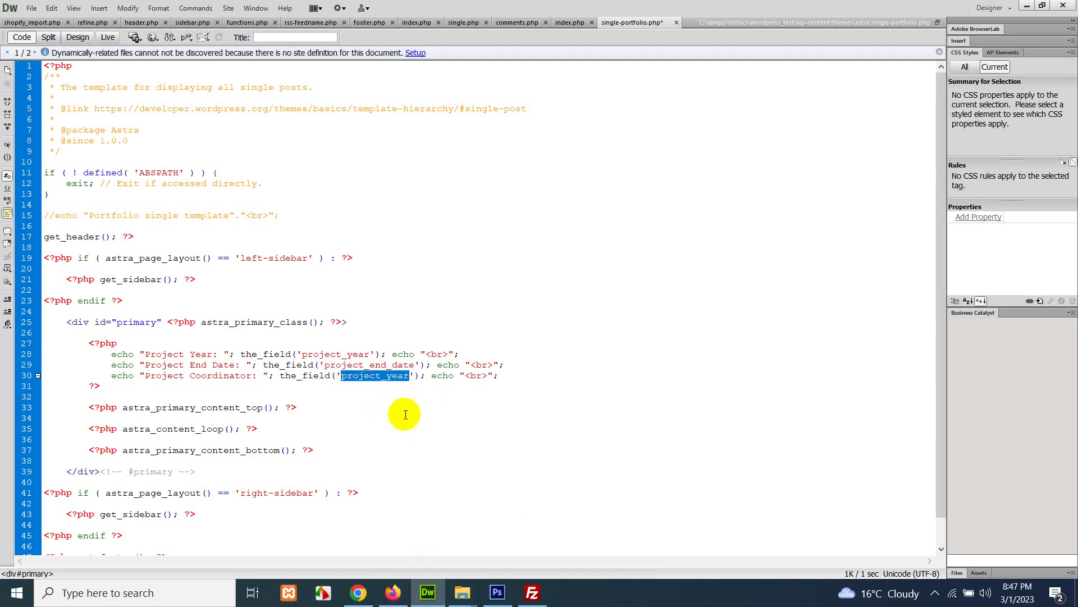
type("project_coor")
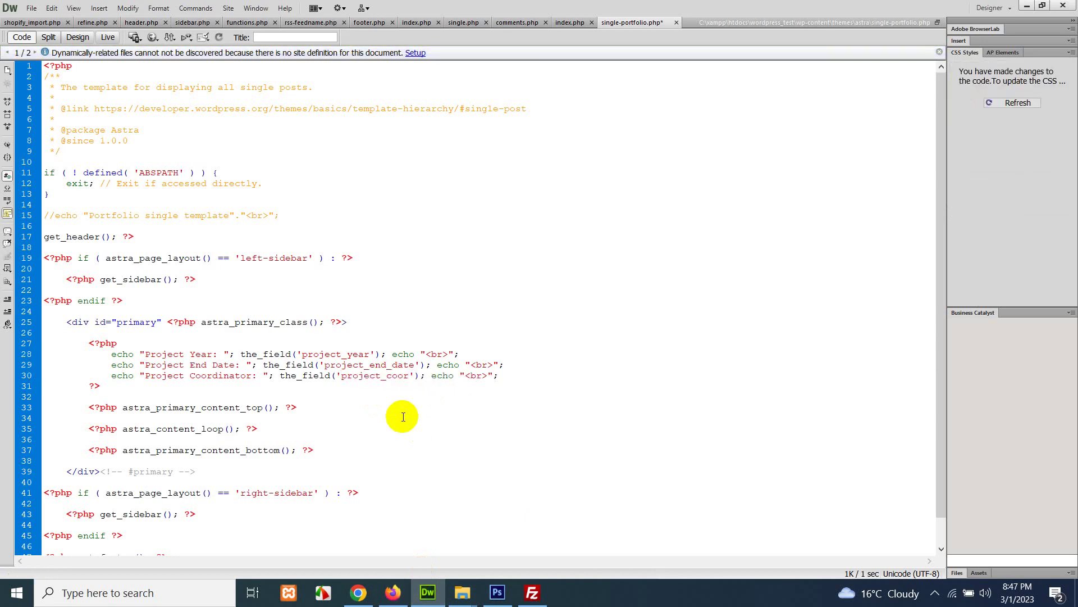
type("dinator")
key("ctrl+s")
- Switch to Firefox, reload the public Business Cards page, and check the project year, end date and coordinator lines above the content
key("alt+Tab")
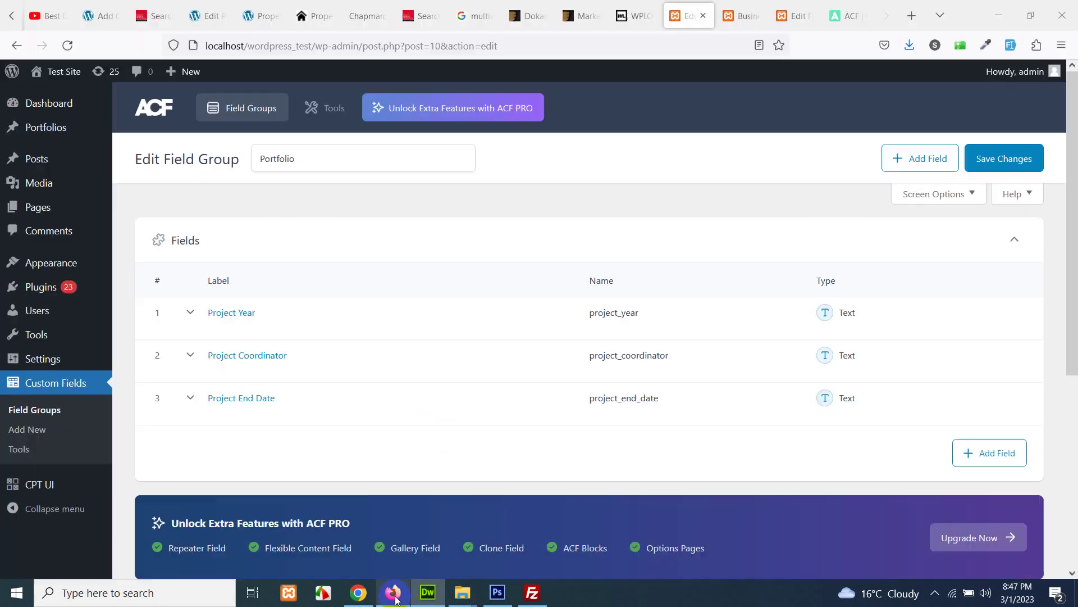
key("ctrl+Tab")
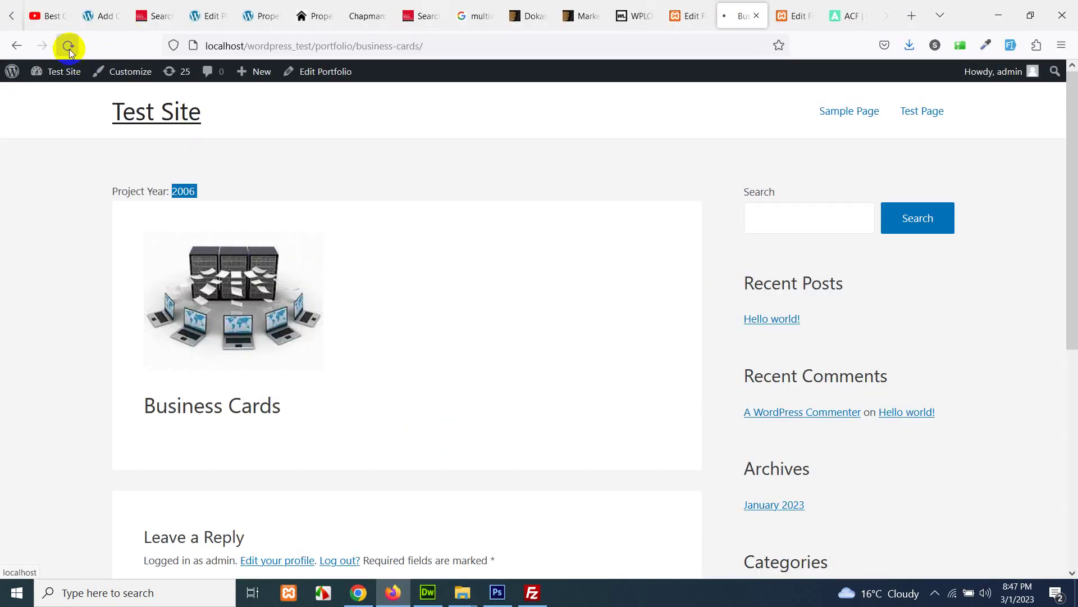
left_click(68, 46)
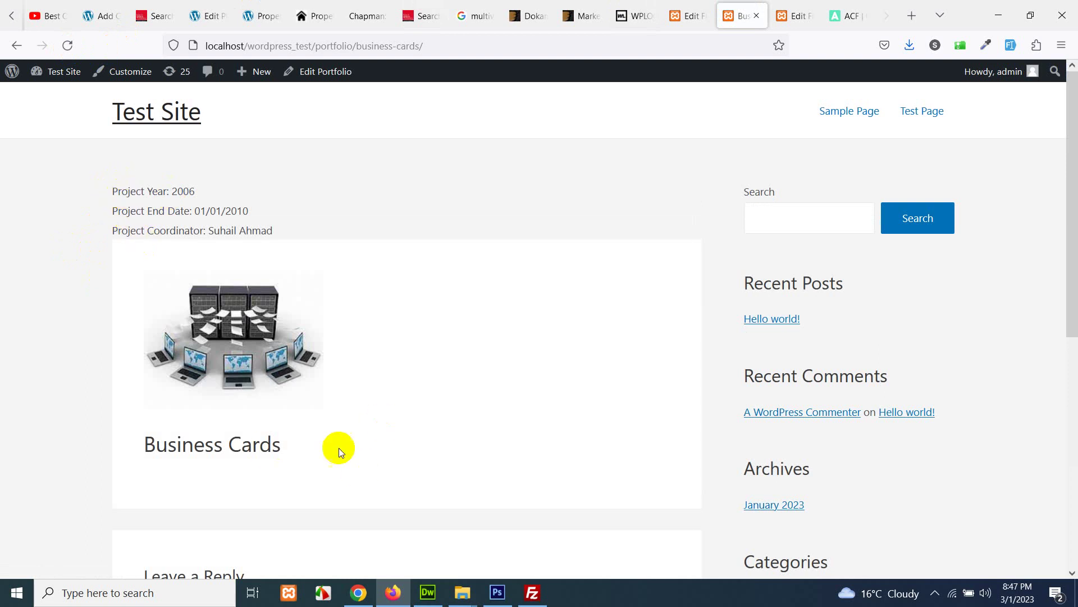
scroll(399, 433, "down", 3)
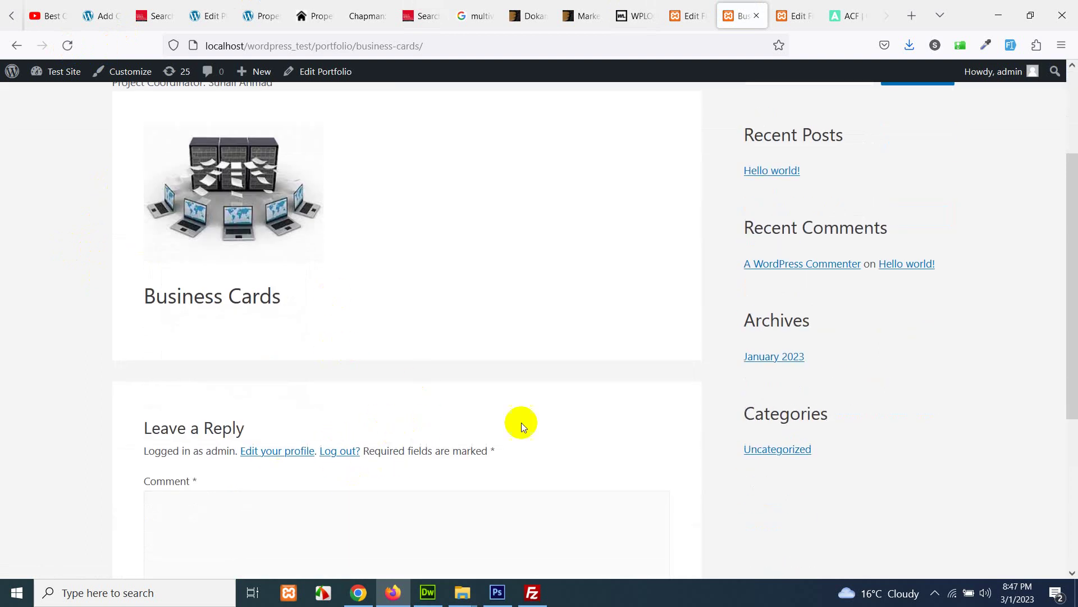
scroll(450, 444, "up", 3)
scroll(359, 415, "down", 3)
scroll(320, 360, "up", 2)
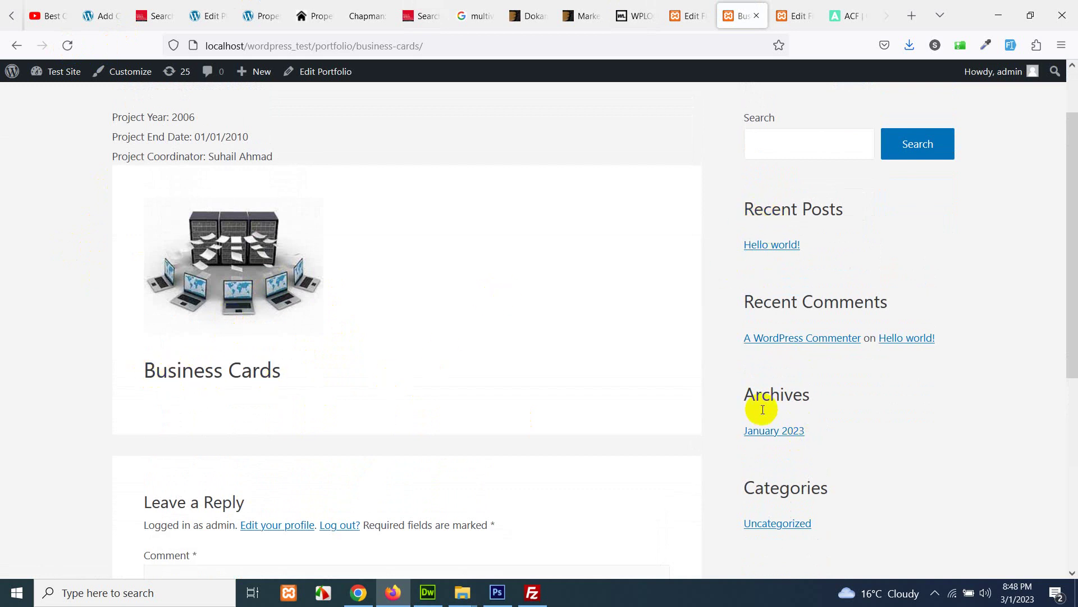
scroll(513, 356, "up", 2)
scroll(396, 363, "down", 3)
scroll(399, 365, "up", 3)
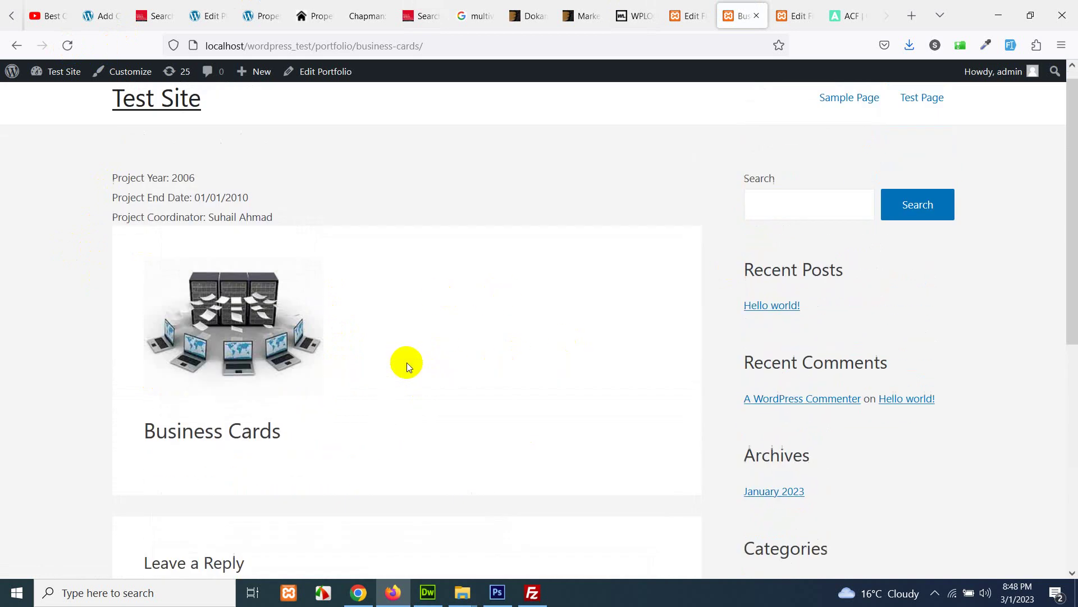